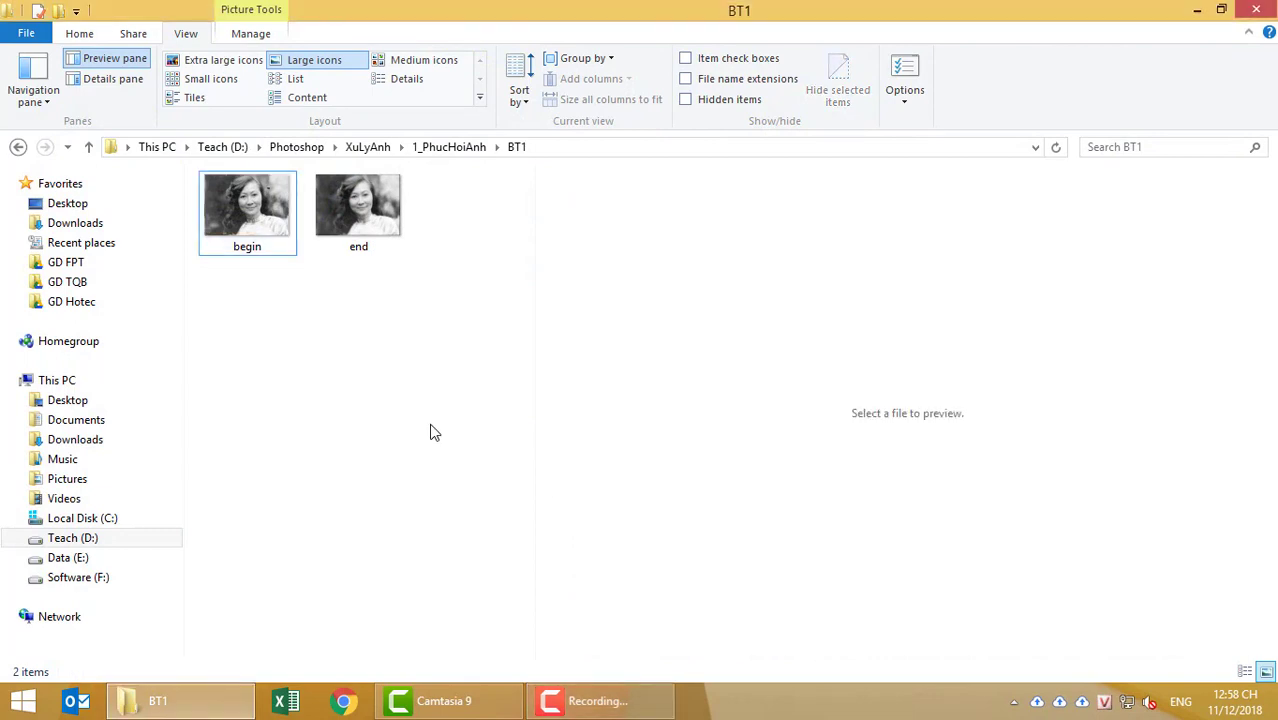
# Compare the previews of the begin and end photos in the BT1 folder, examining the damaged areas.
pyautogui.click(342, 212)
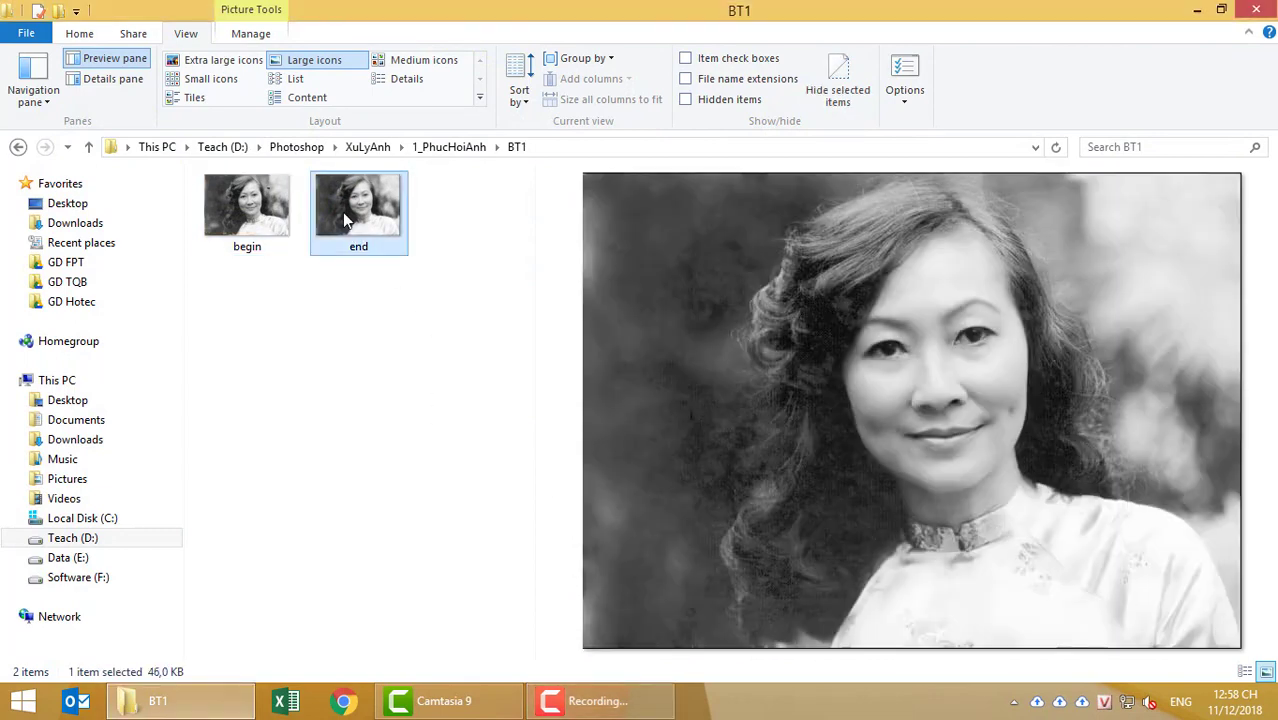
pyautogui.click(249, 216)
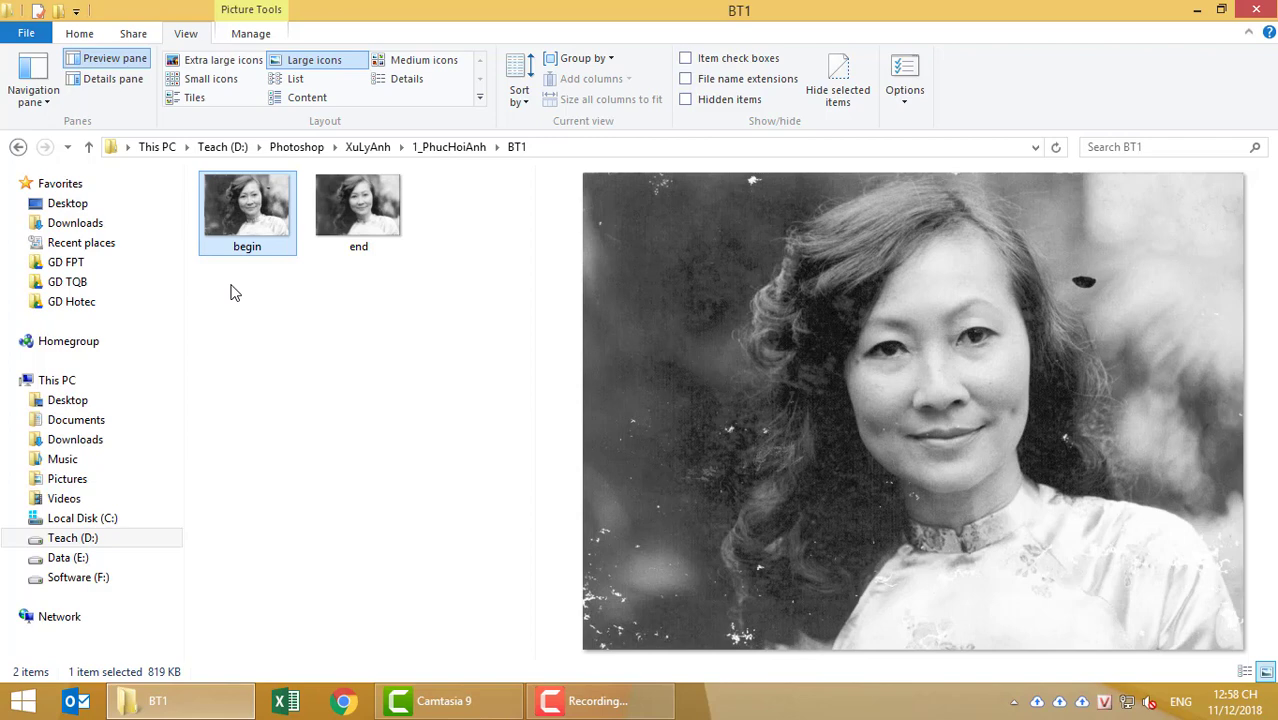
pyautogui.click(392, 207)
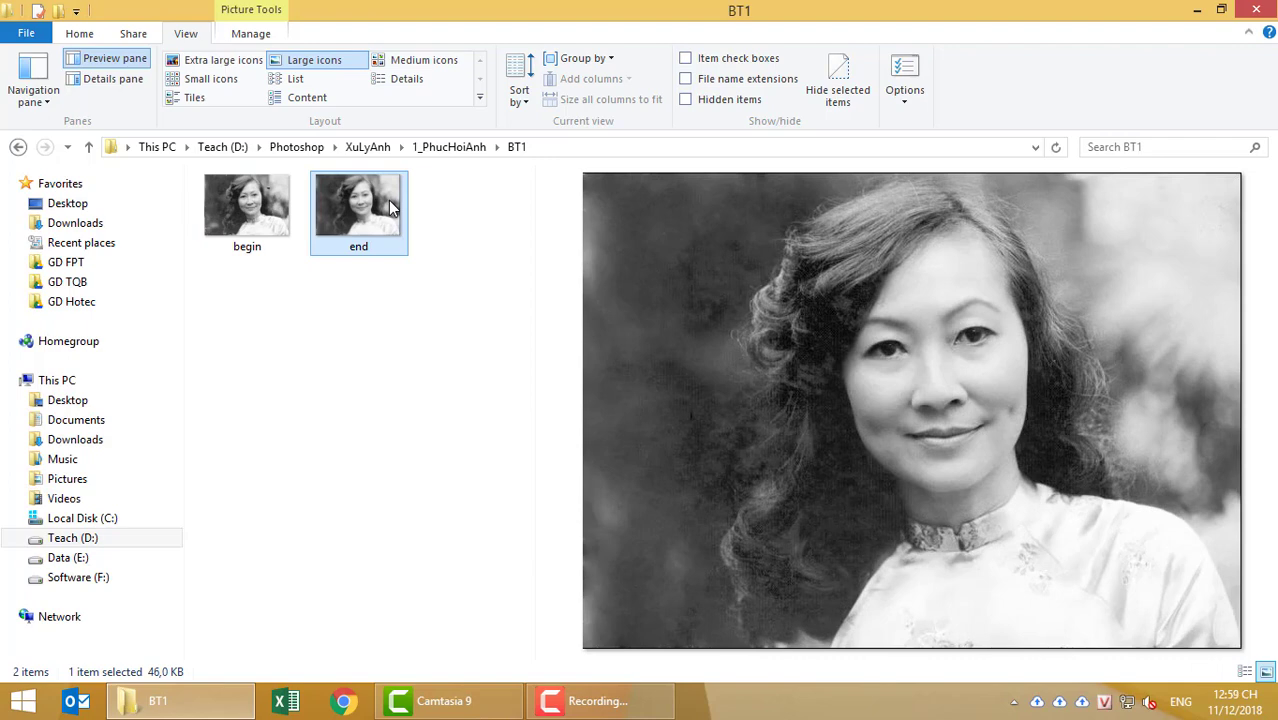
pyautogui.click(216, 194)
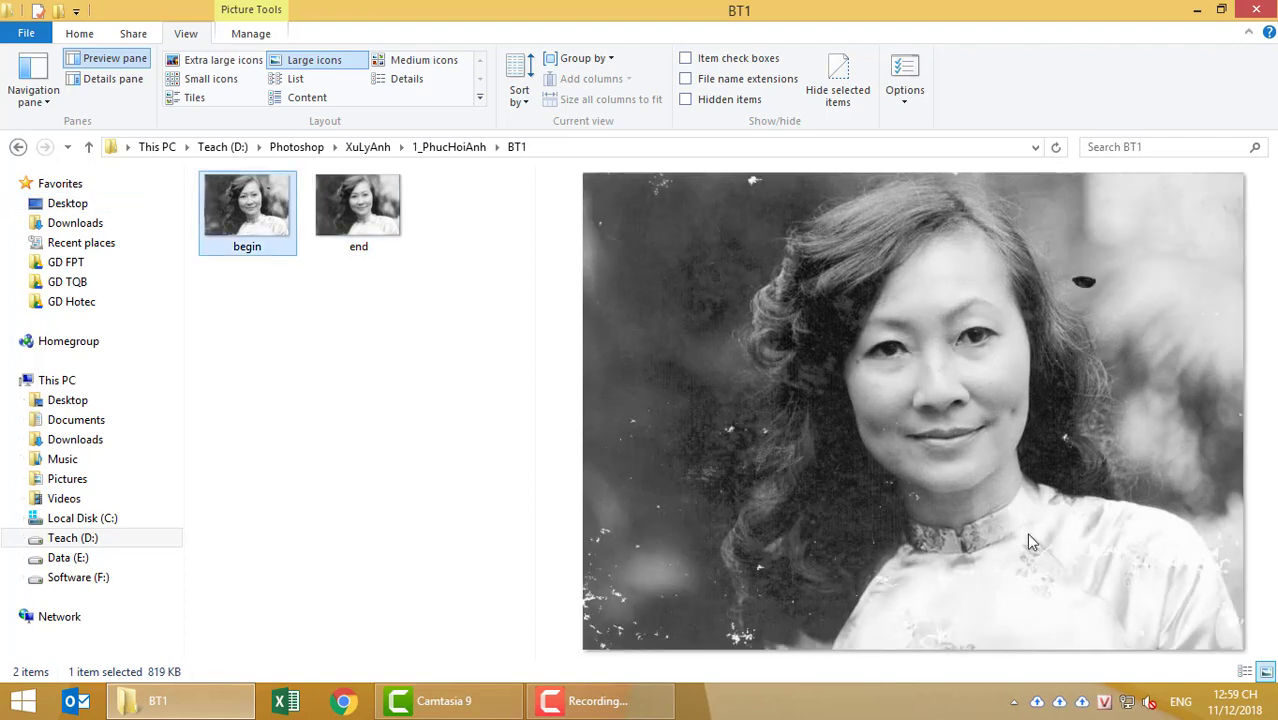
pyautogui.click(385, 225)
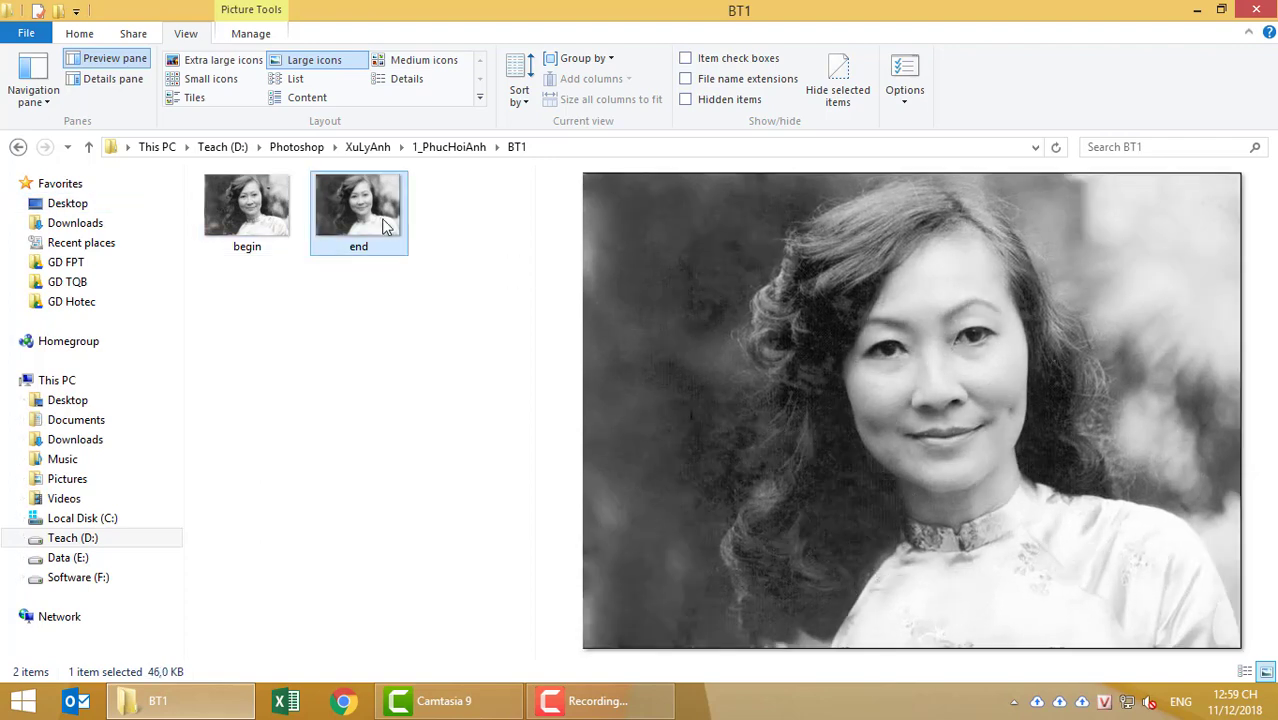
pyautogui.click(246, 225)
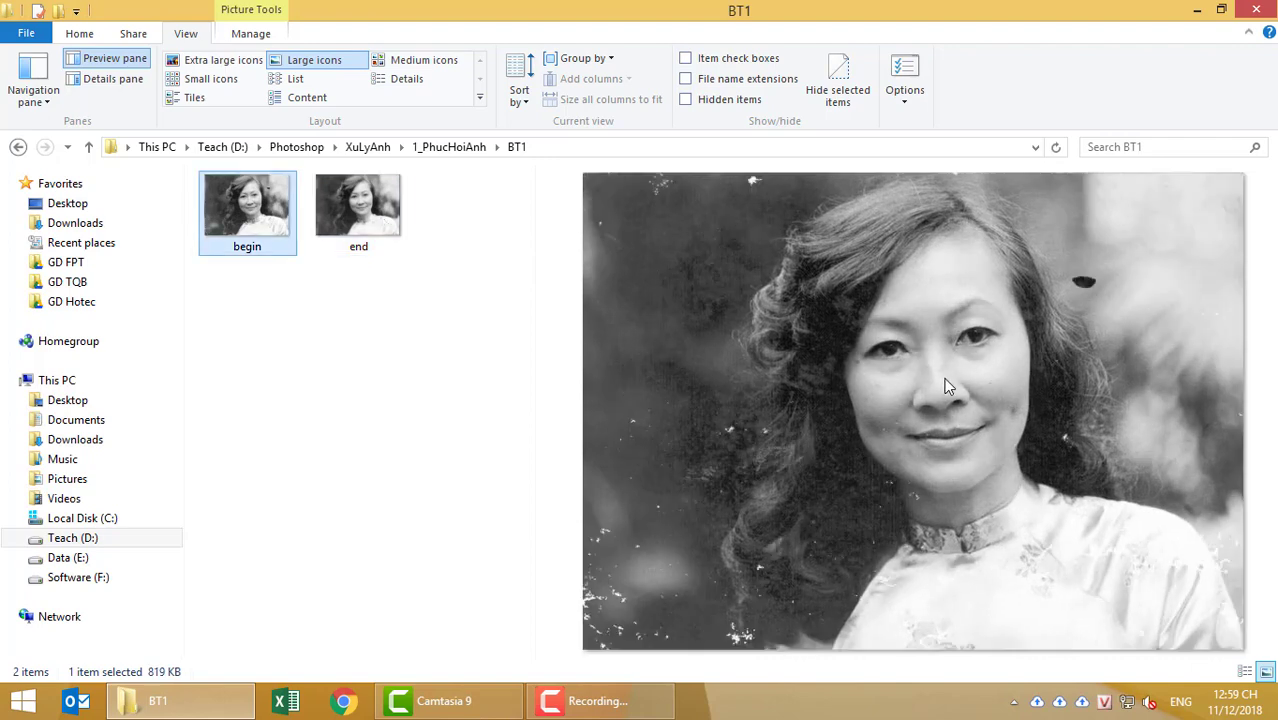
pyautogui.click(372, 216)
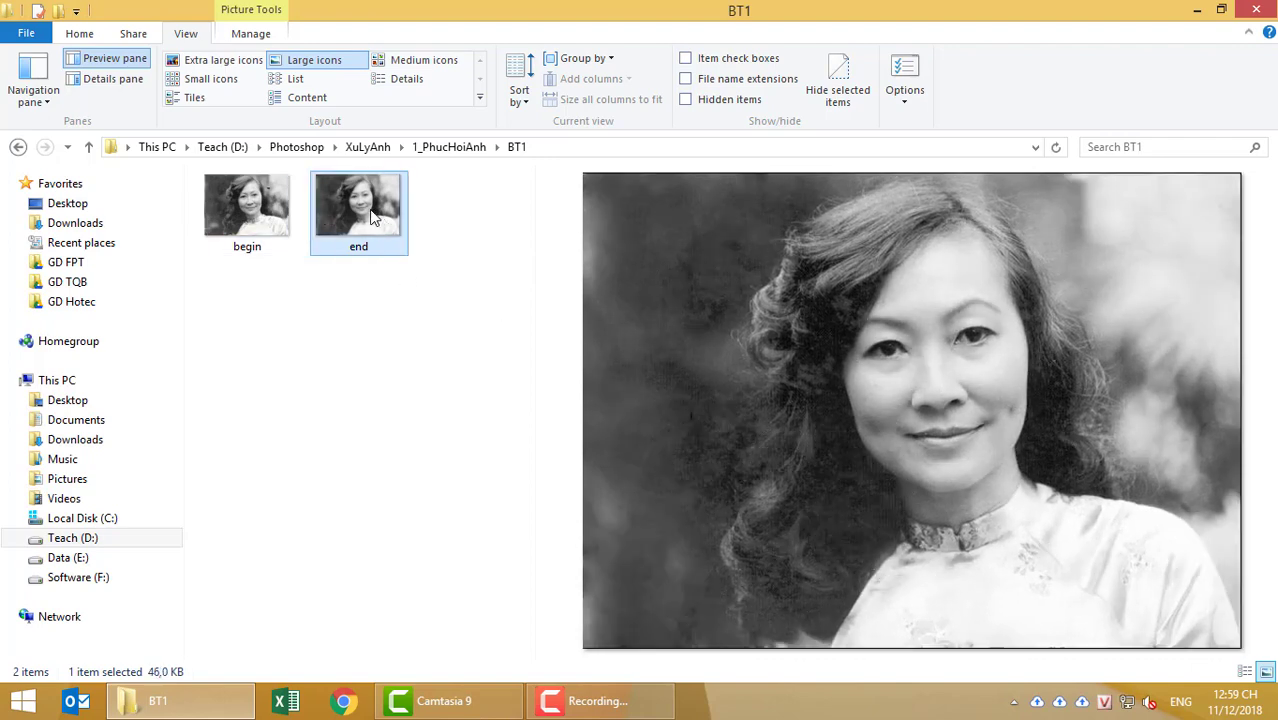
# Open the begin photo in Adobe Photoshop.
pyautogui.click(272, 221)
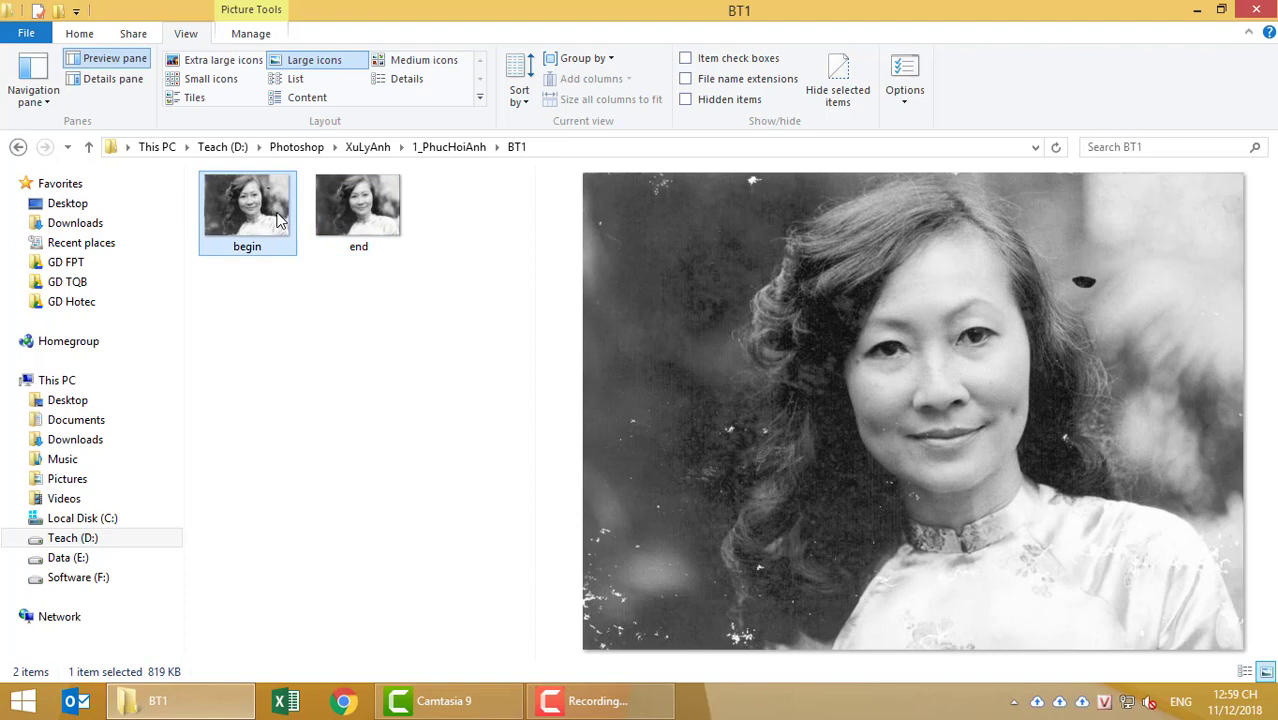
pyautogui.rightClick(279, 220)
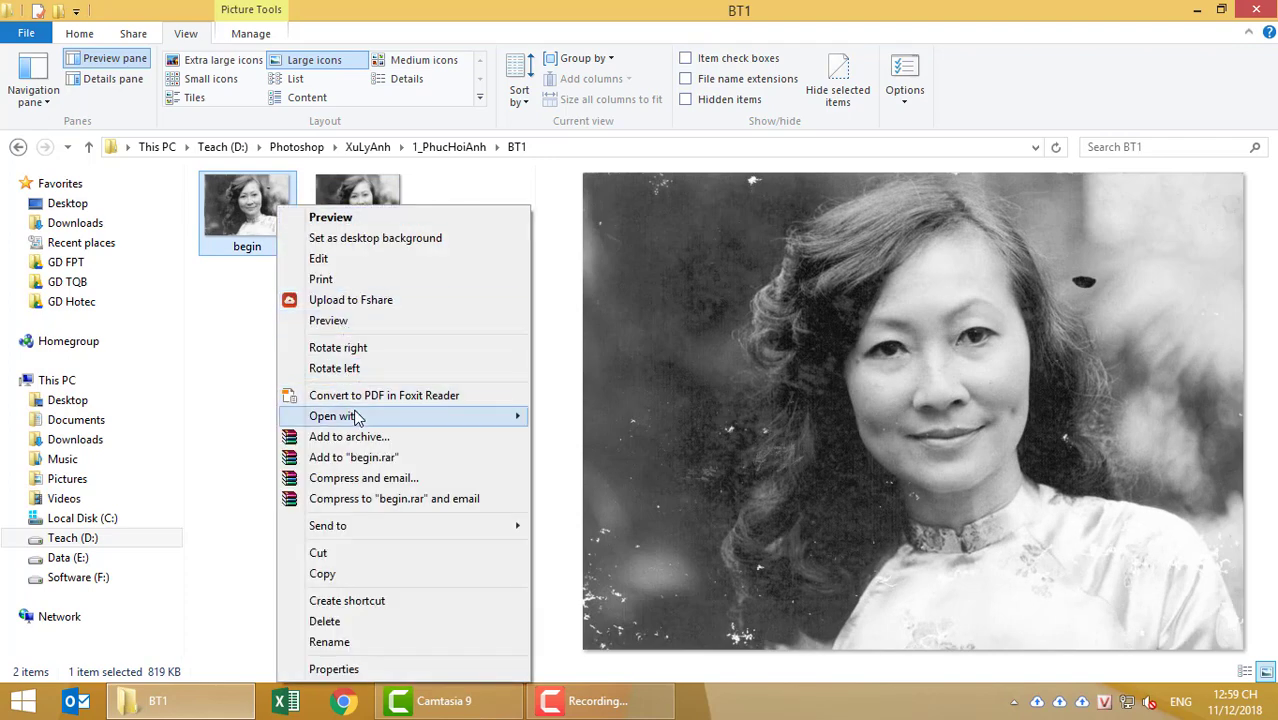
pyautogui.moveTo(337, 416)
pyautogui.click(600, 417)
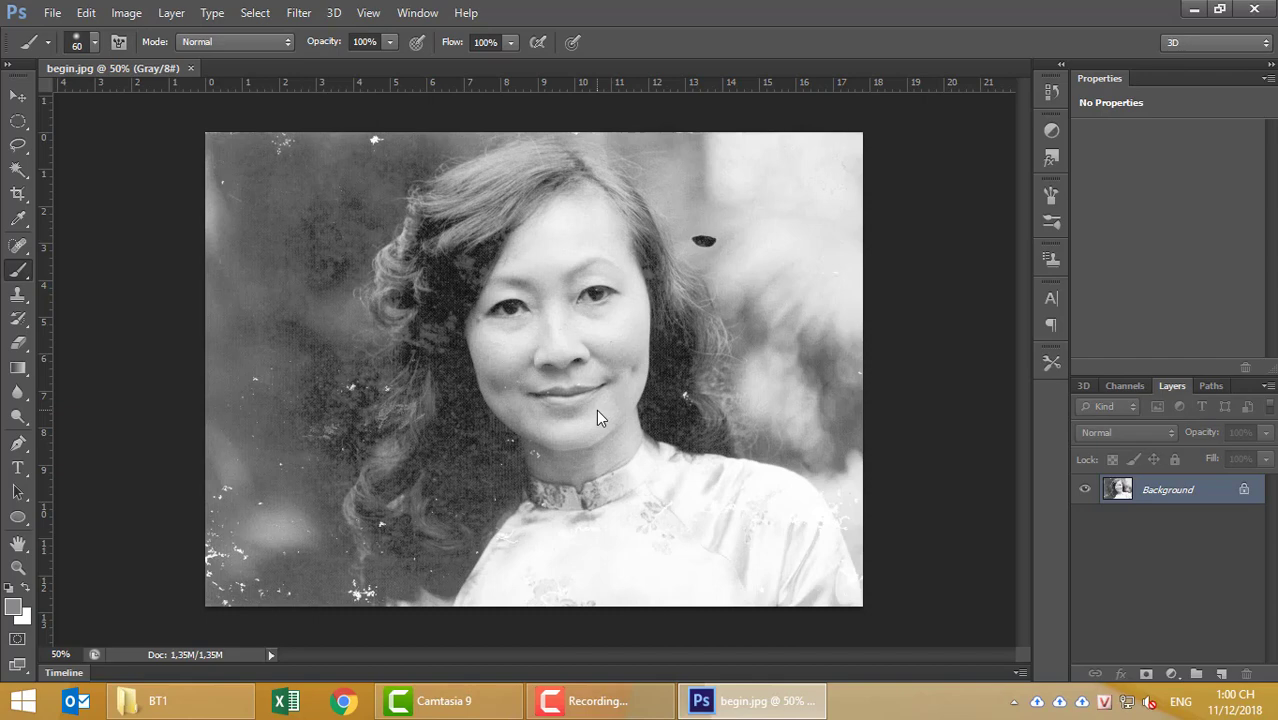
pyautogui.scroll(1, 596, 418)
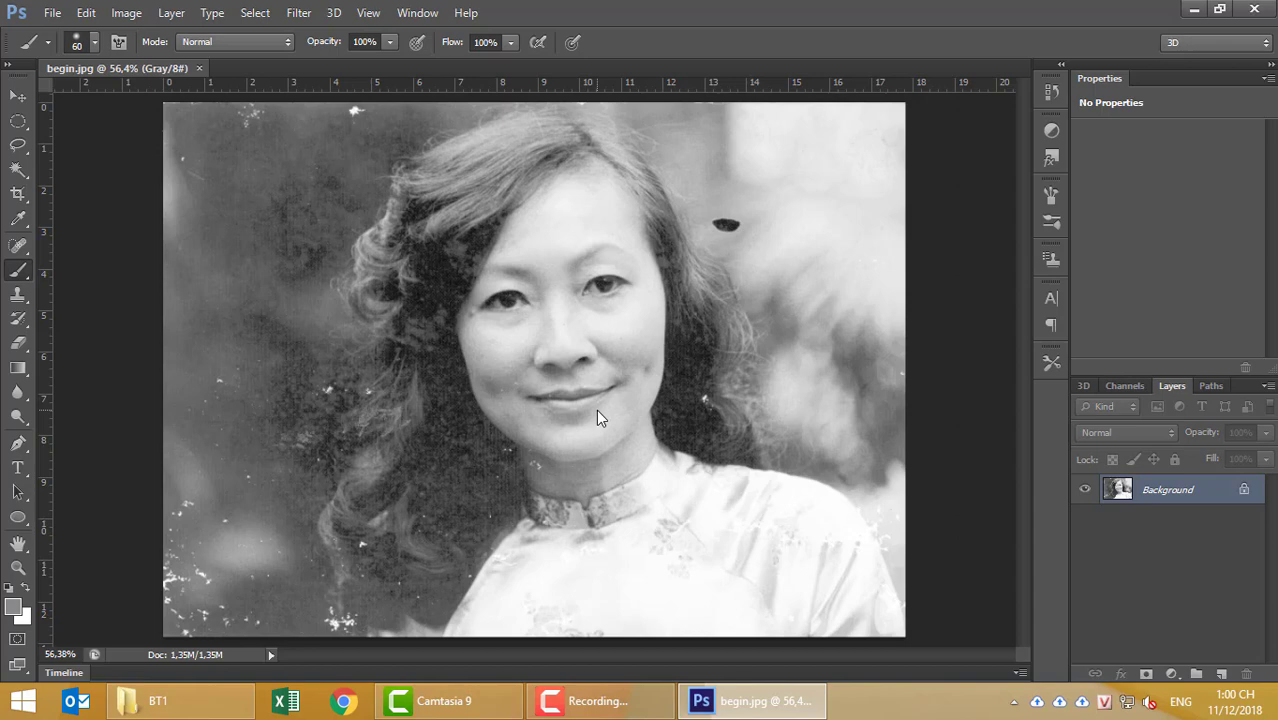
pyautogui.click(18, 121)
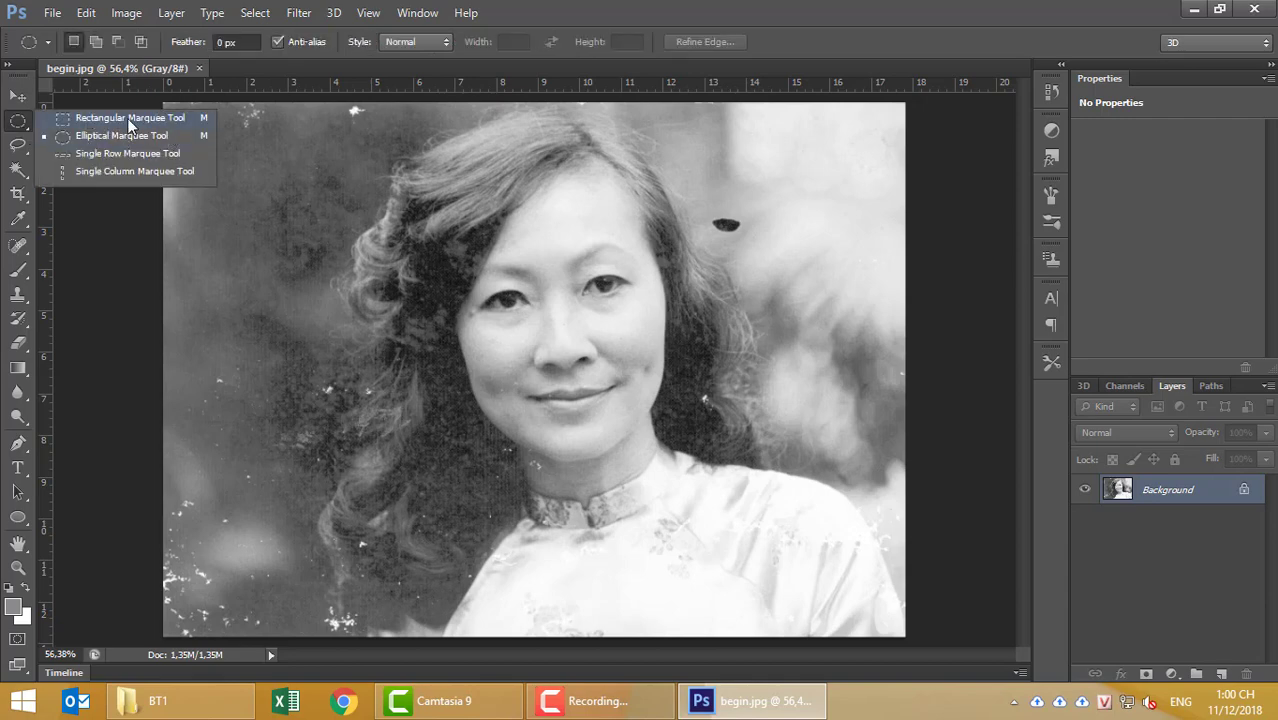
pyautogui.click(27, 153)
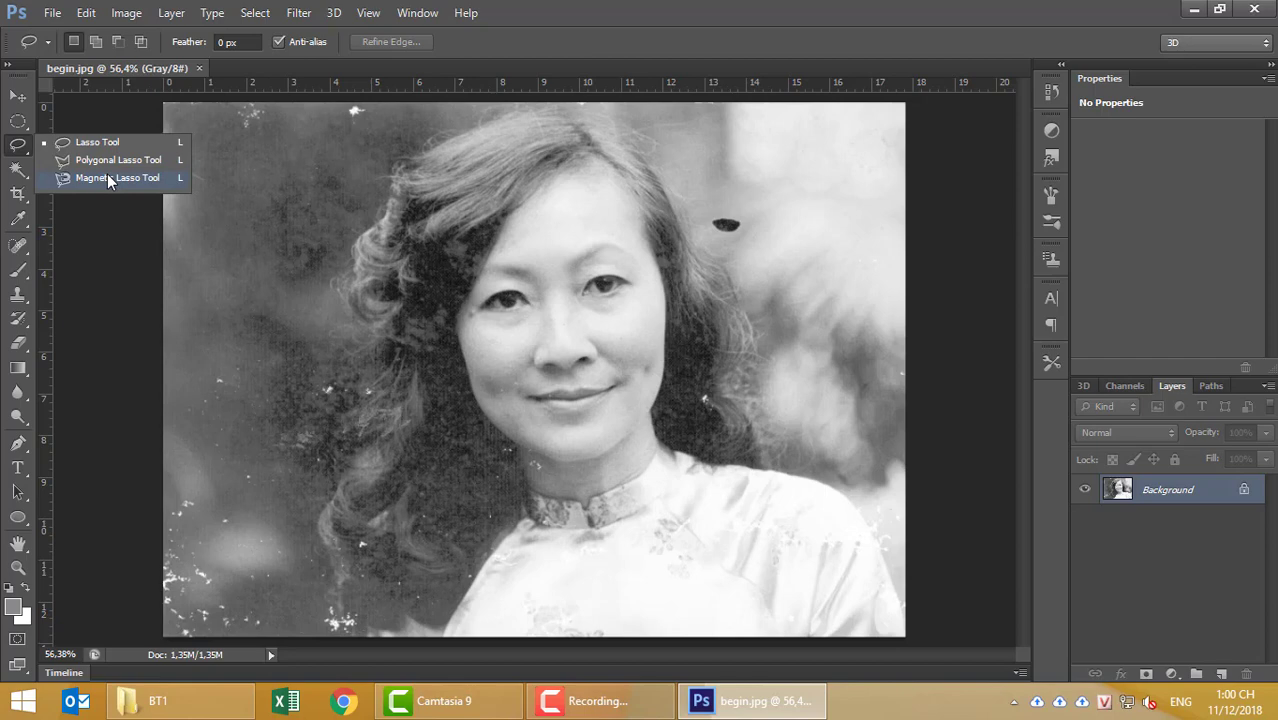
pyautogui.click(20, 194)
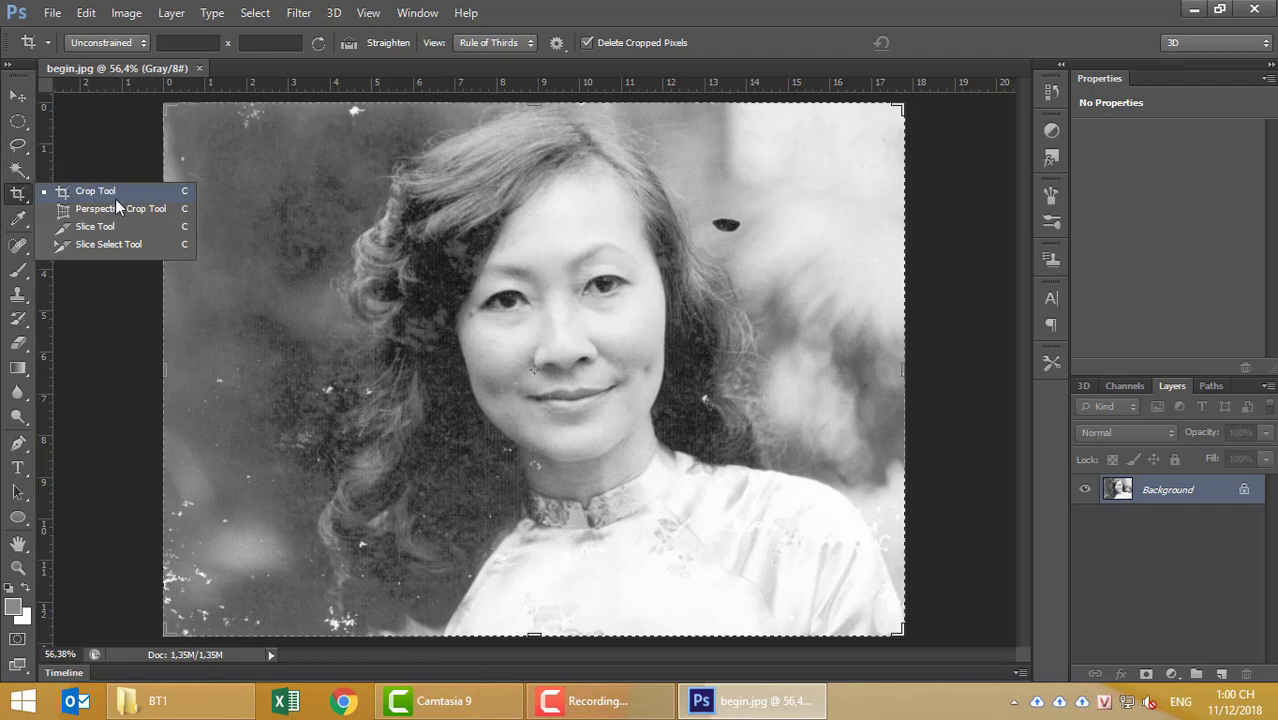
pyautogui.click(16, 97)
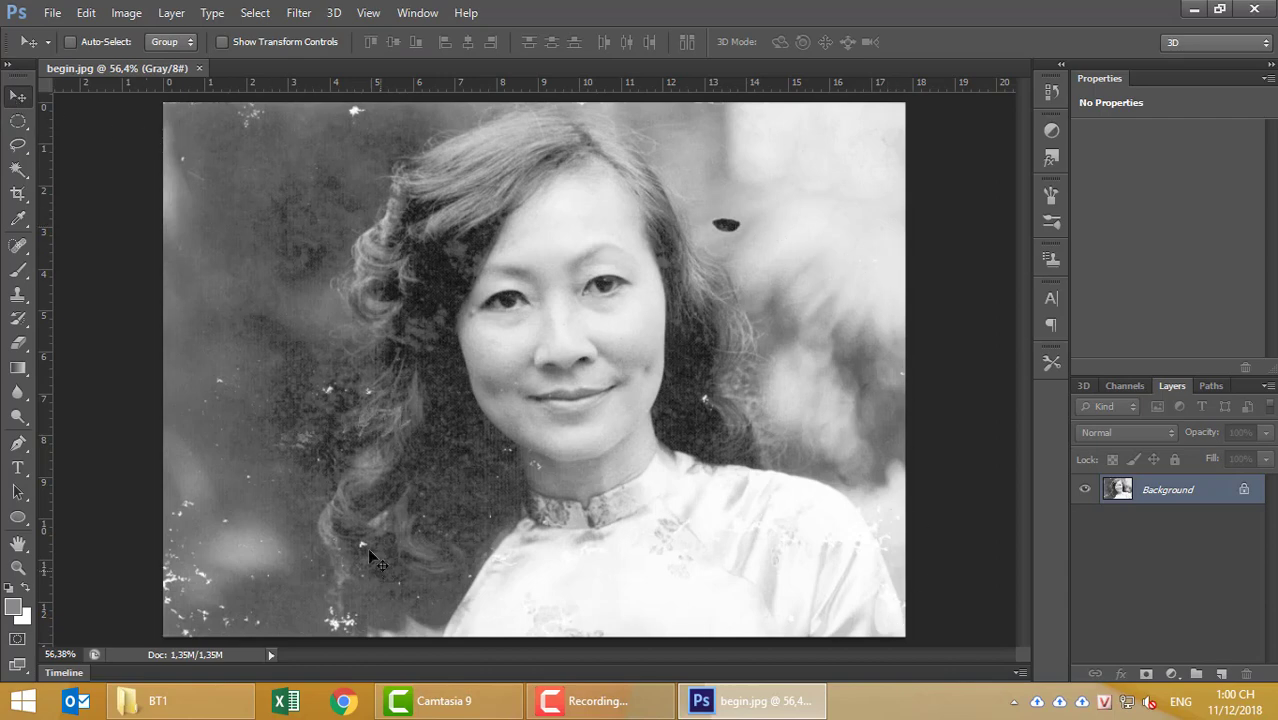
# Try cropping the photo to a 4 x 6 ratio around the woman's face, and undo the crop.
pyautogui.click(18, 193)
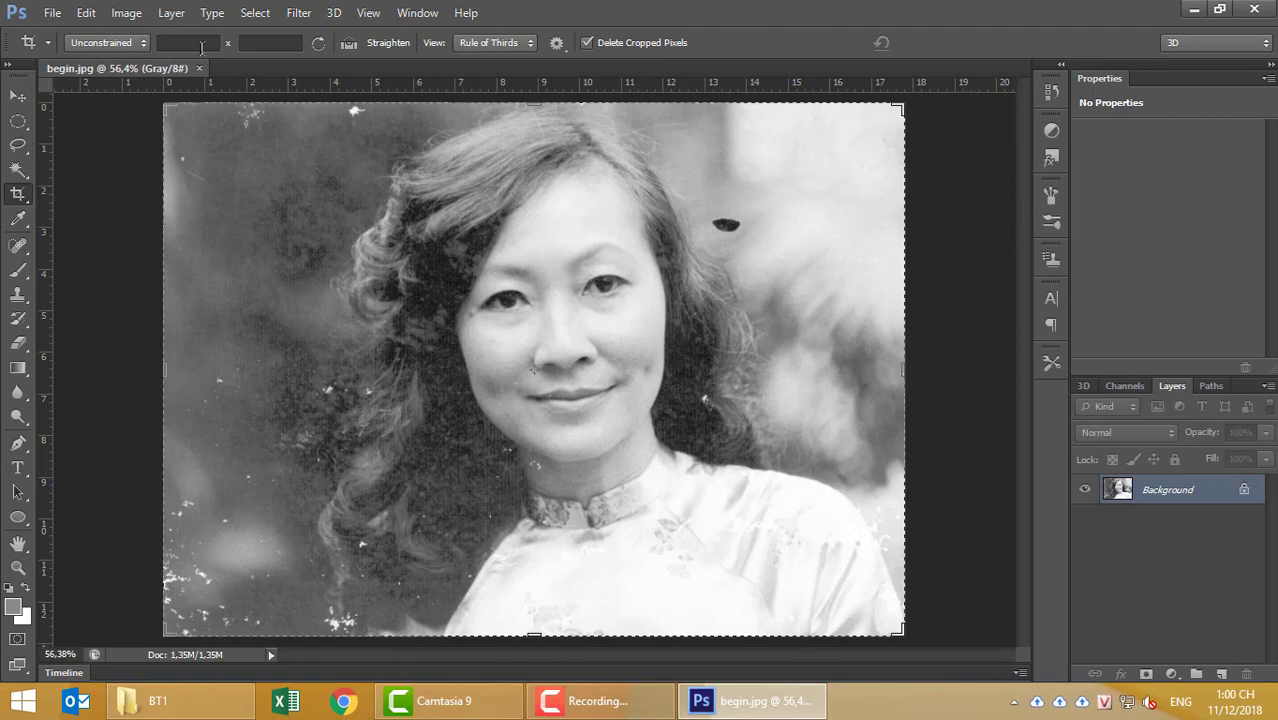
pyautogui.click(199, 45)
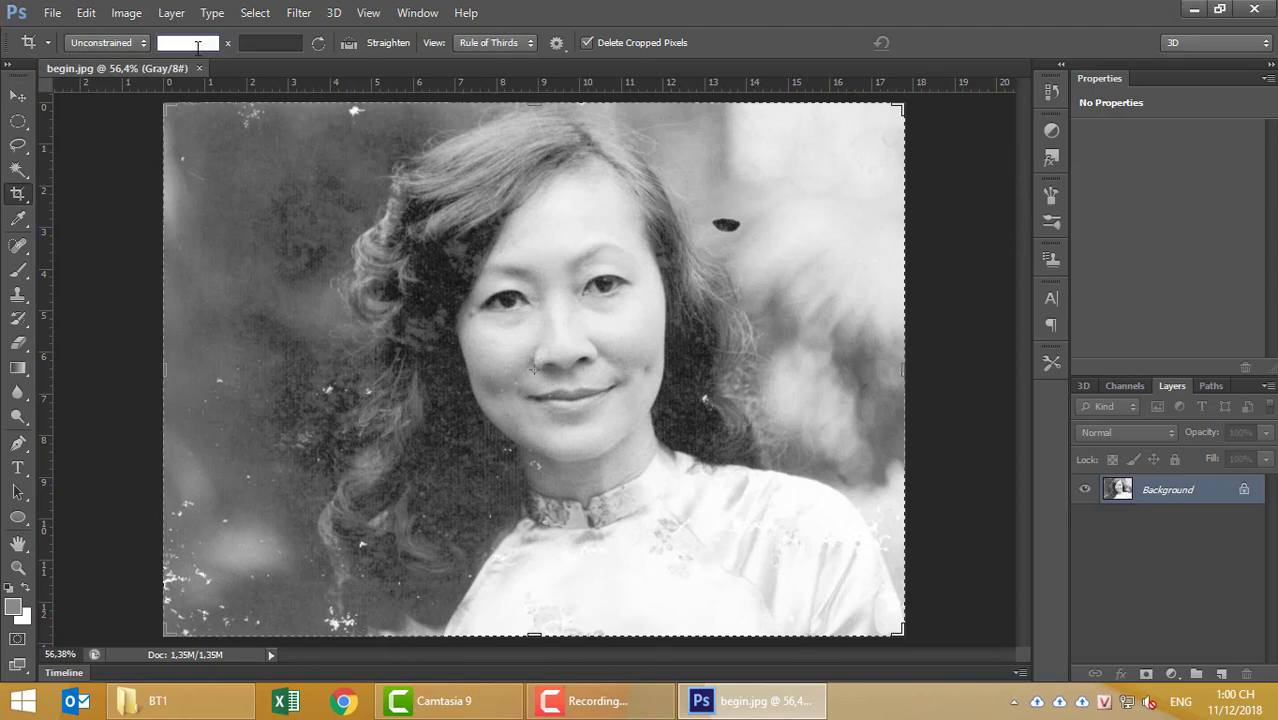
pyautogui.write('4')
pyautogui.press('Tab')
pyautogui.write('6')
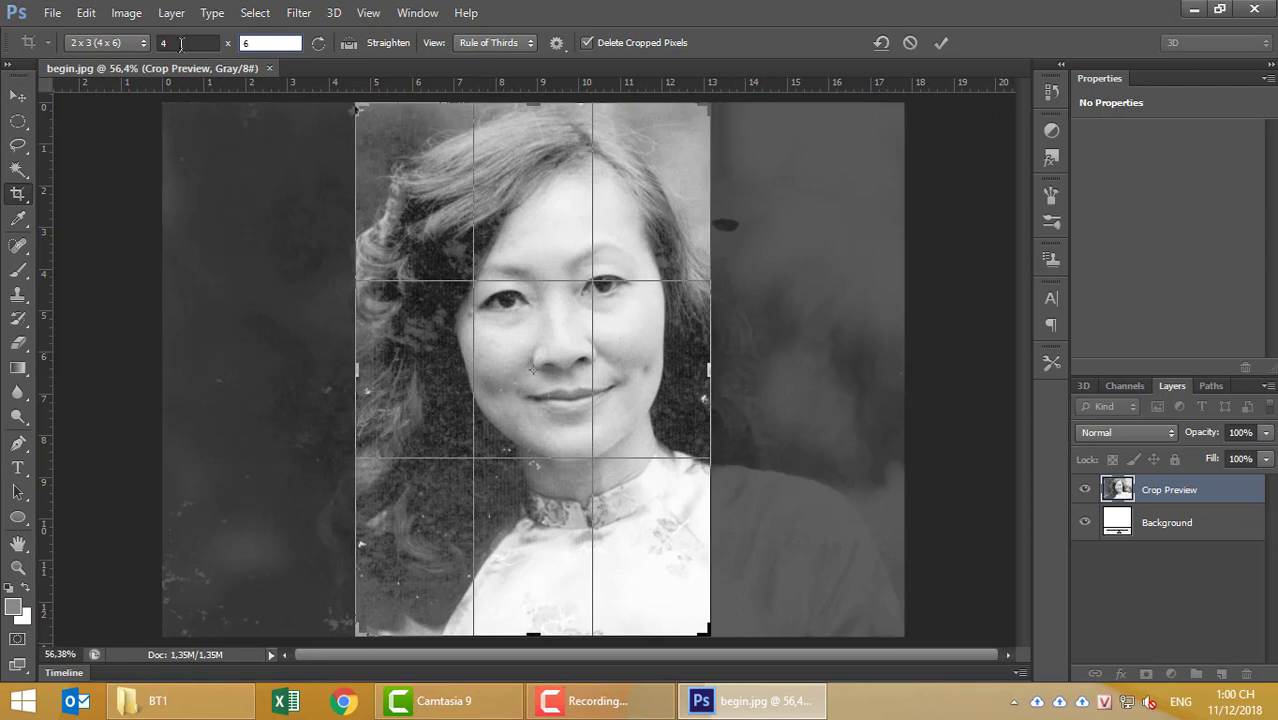
pyautogui.click(183, 45)
pyautogui.click(250, 45)
pyautogui.moveTo(678, 430); pyautogui.dragTo(648, 426)
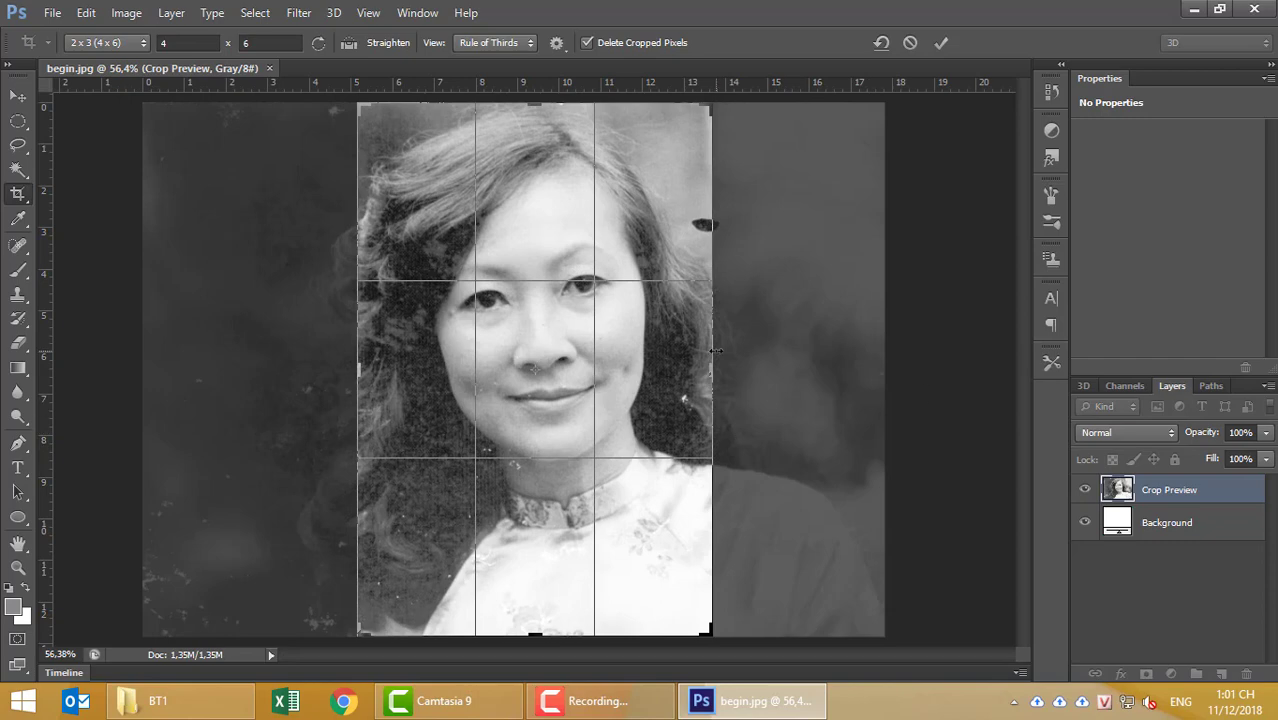
pyautogui.press('Return')
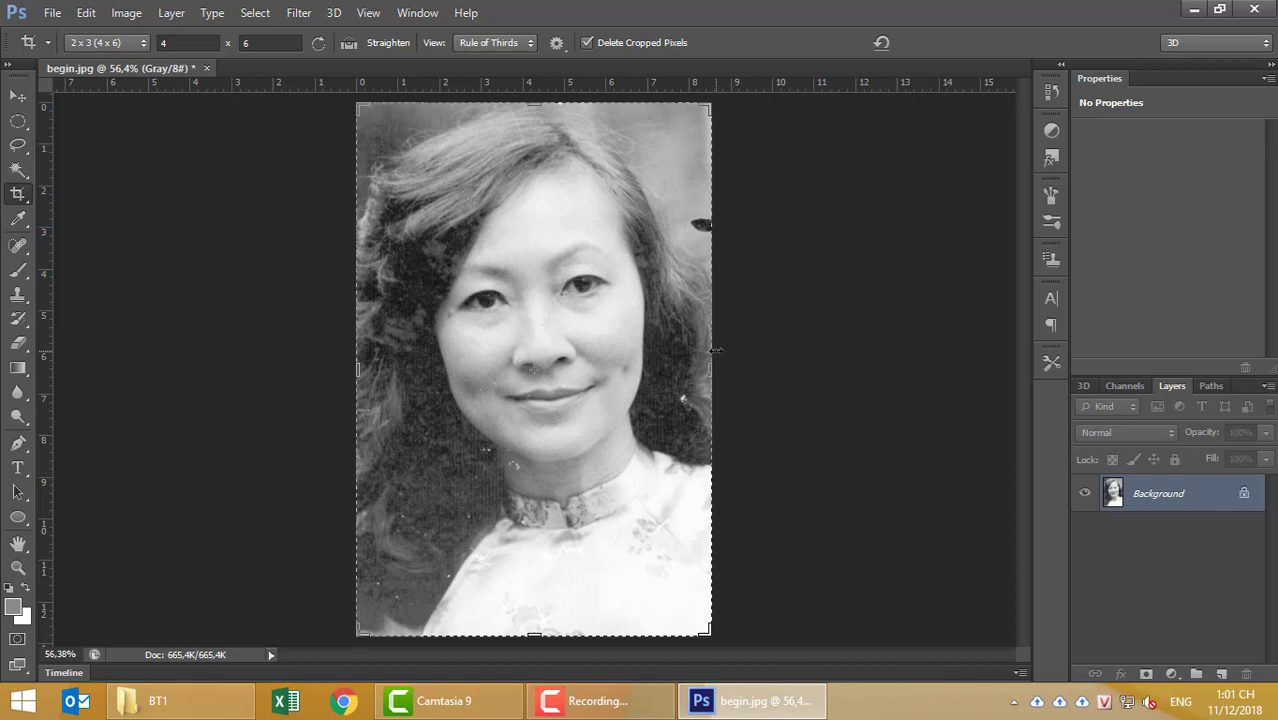
pyautogui.hotkey('ctrl', 'z')
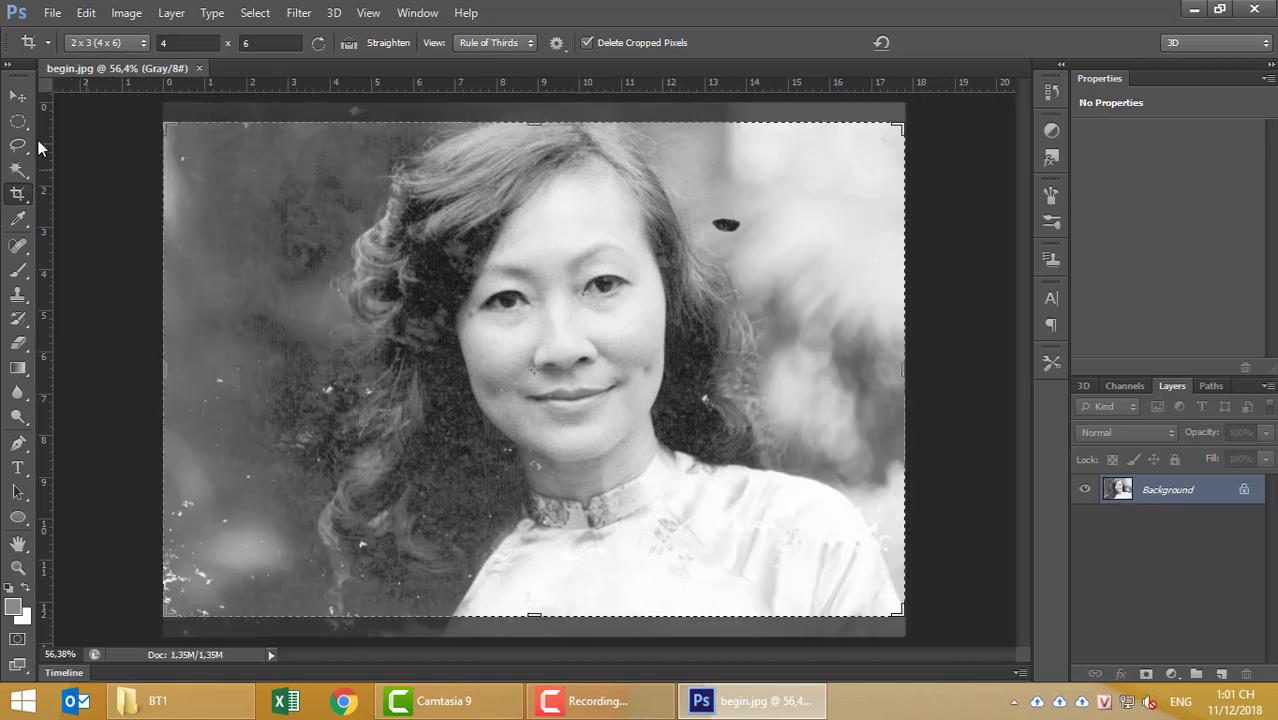
pyautogui.click(22, 98)
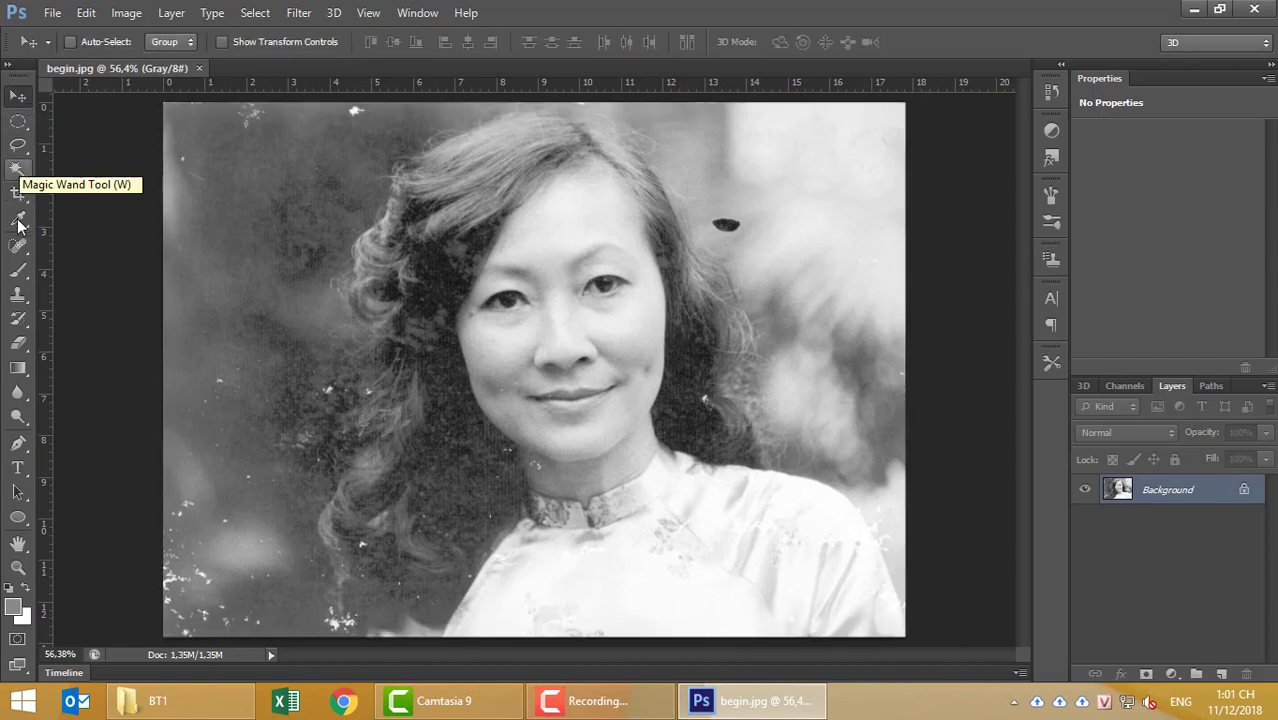
pyautogui.click(17, 250)
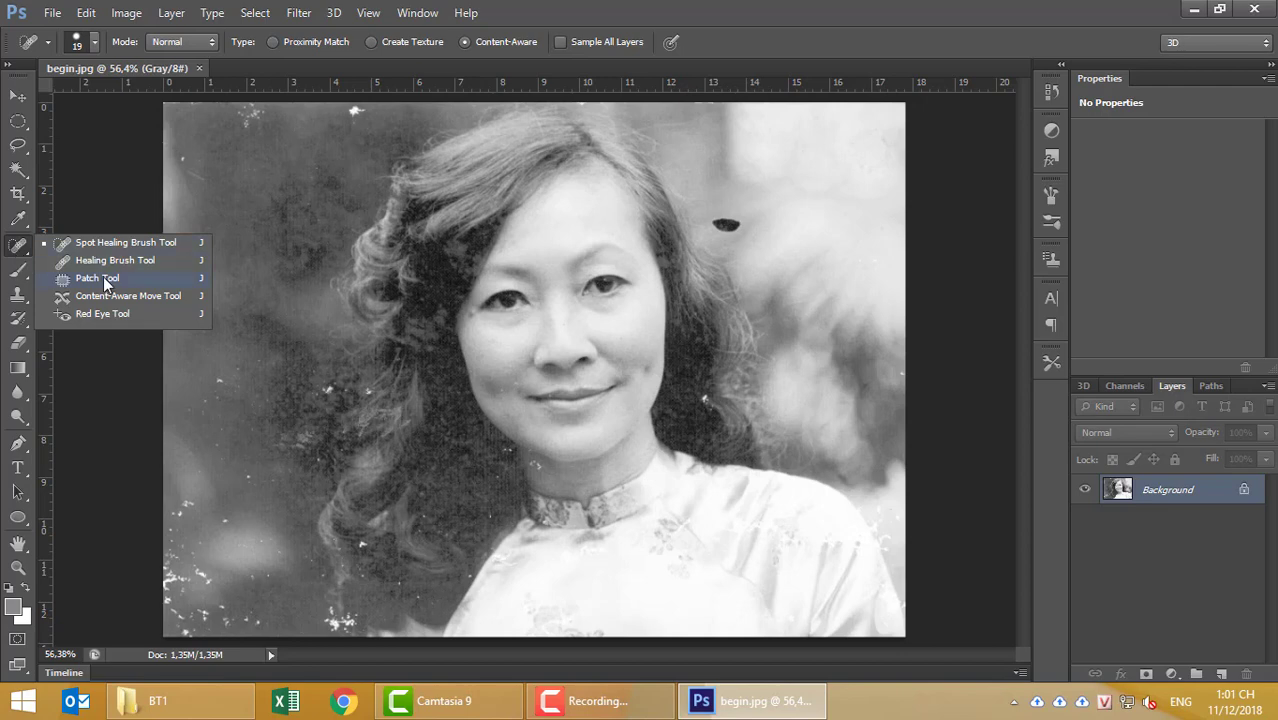
pyautogui.click(17, 293)
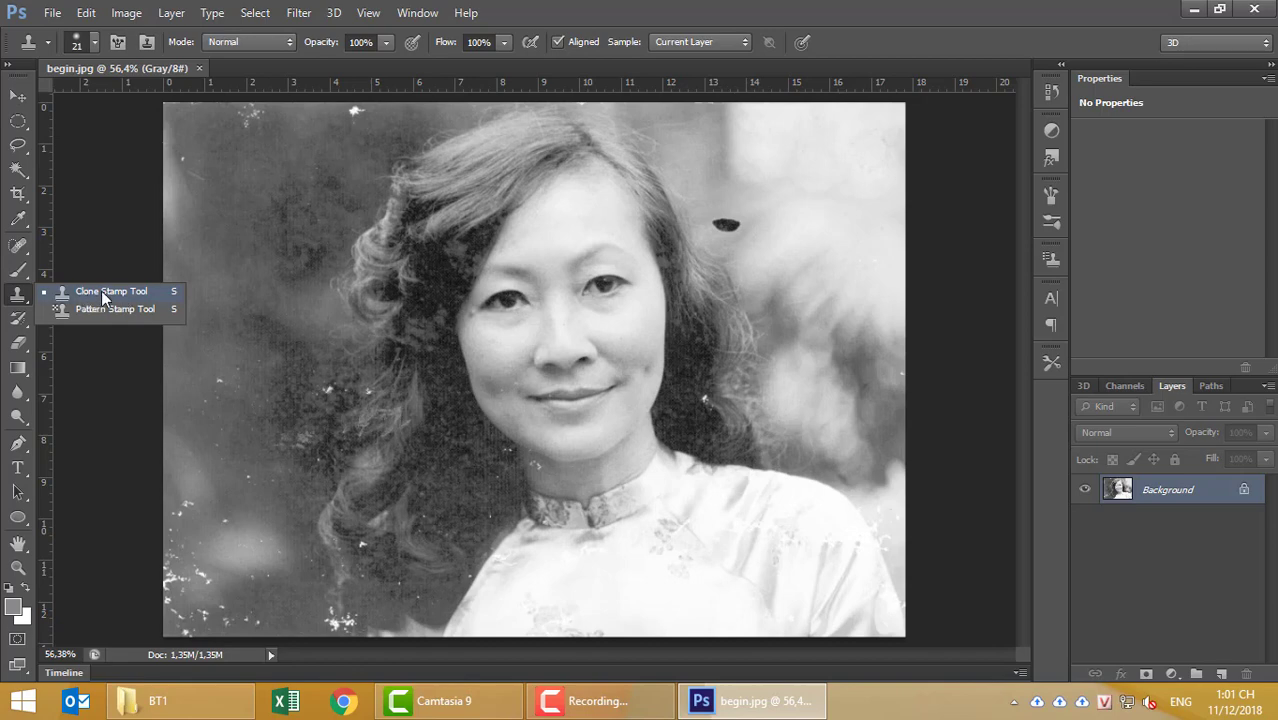
pyautogui.click(85, 298)
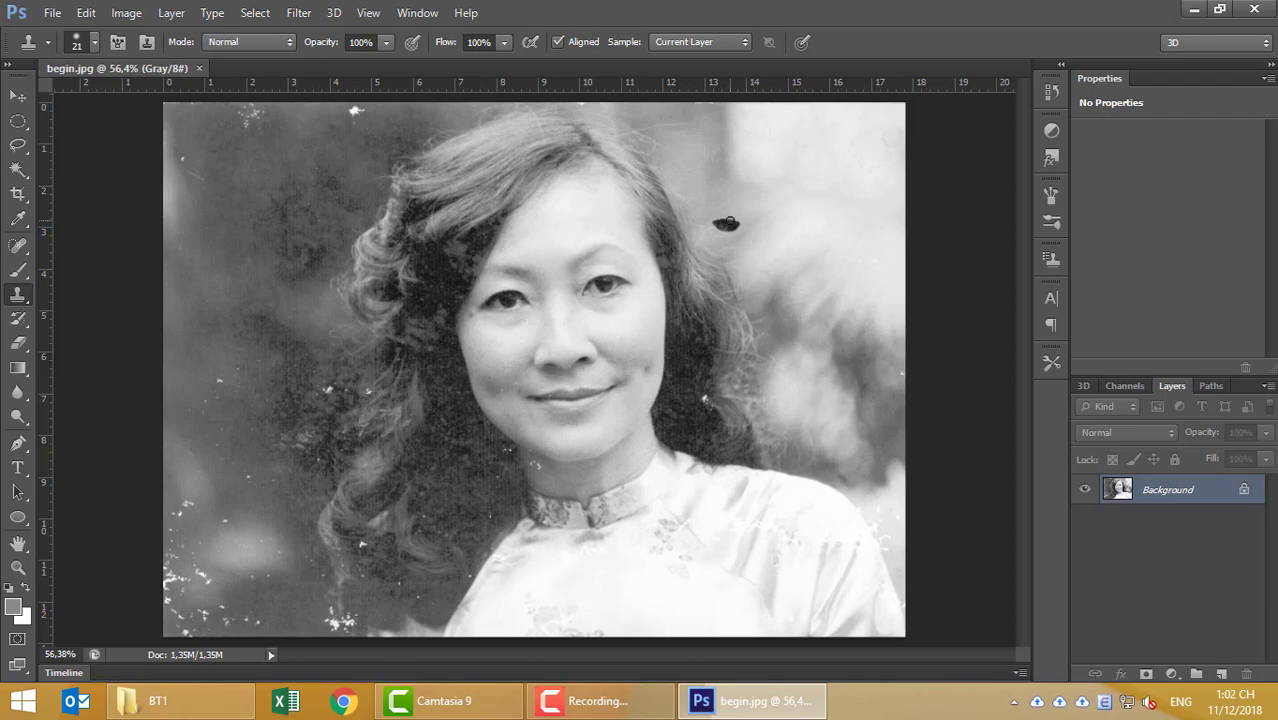
pyautogui.click(97, 43)
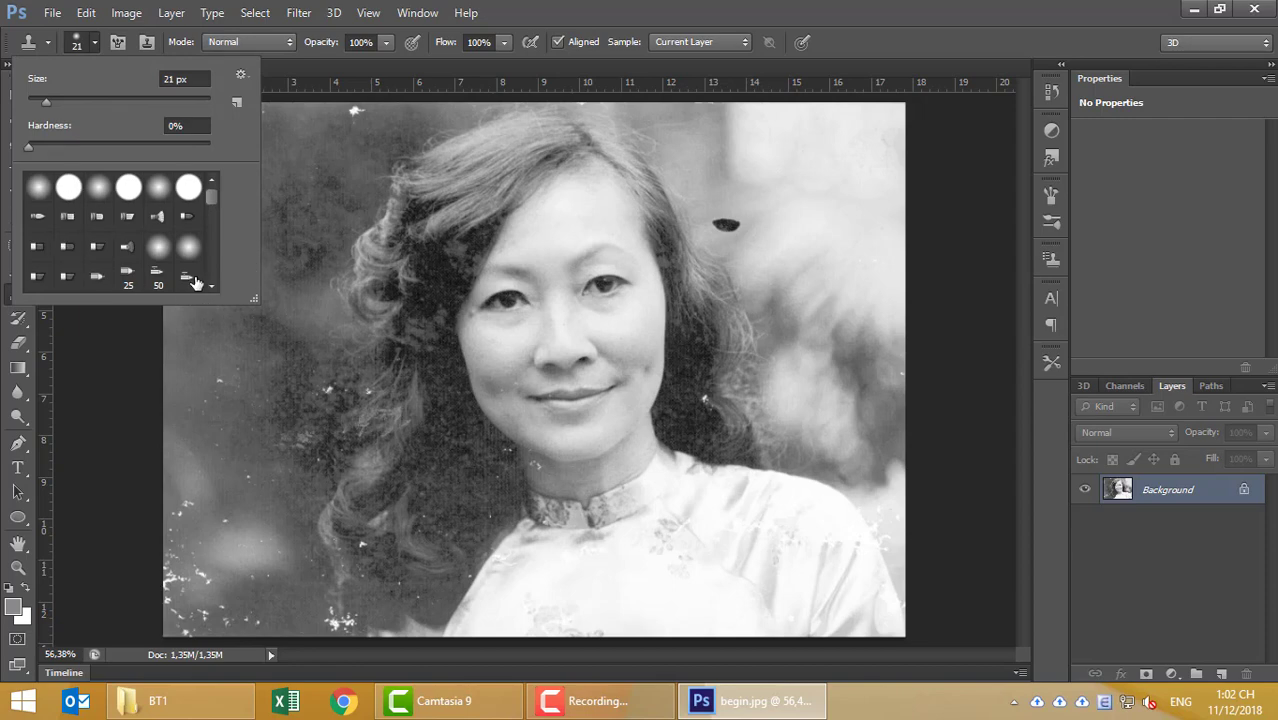
pyautogui.click(557, 11)
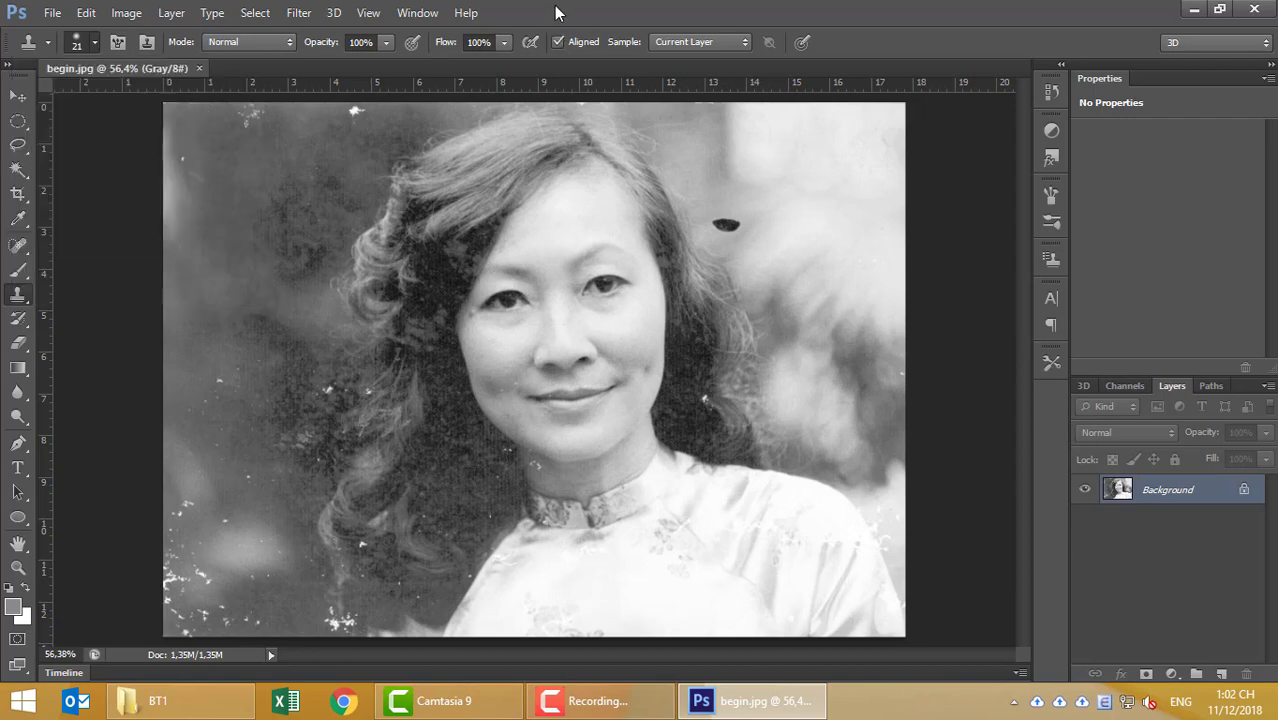
# Activate the Clone Stamp tool with the soft round brush preset at 0% hardness.
pyautogui.click(20, 272)
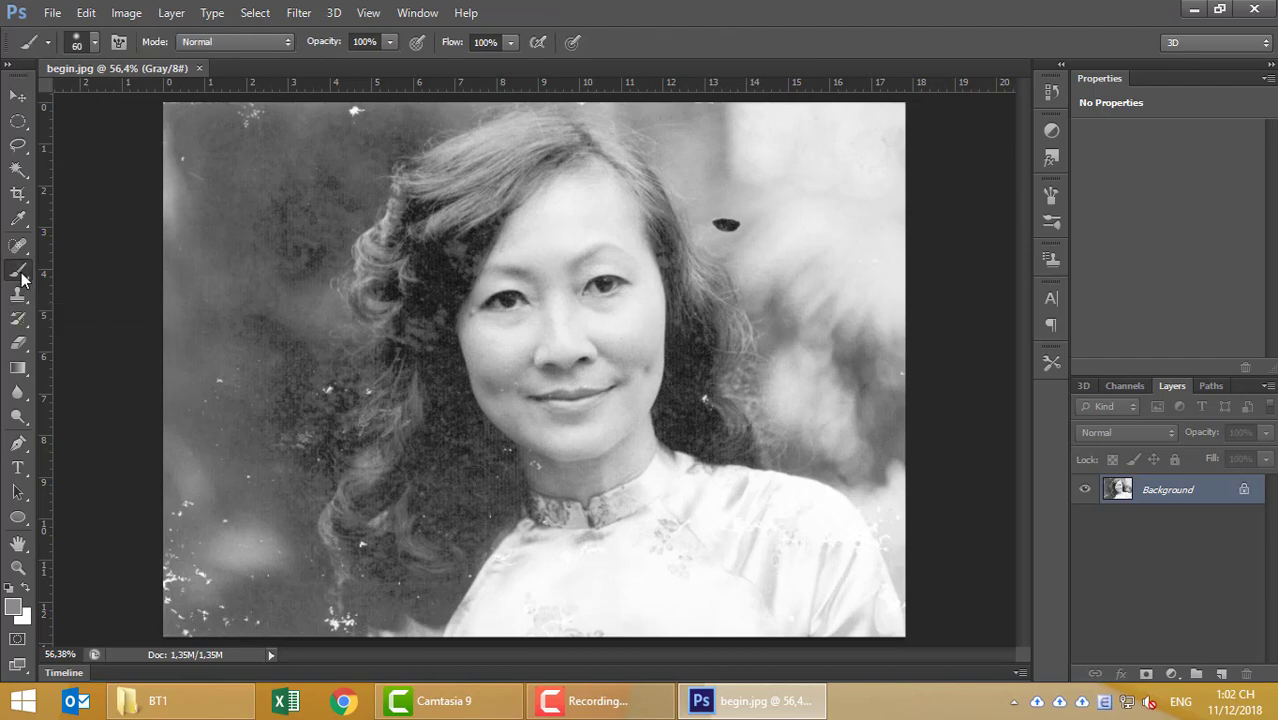
pyautogui.click(18, 294)
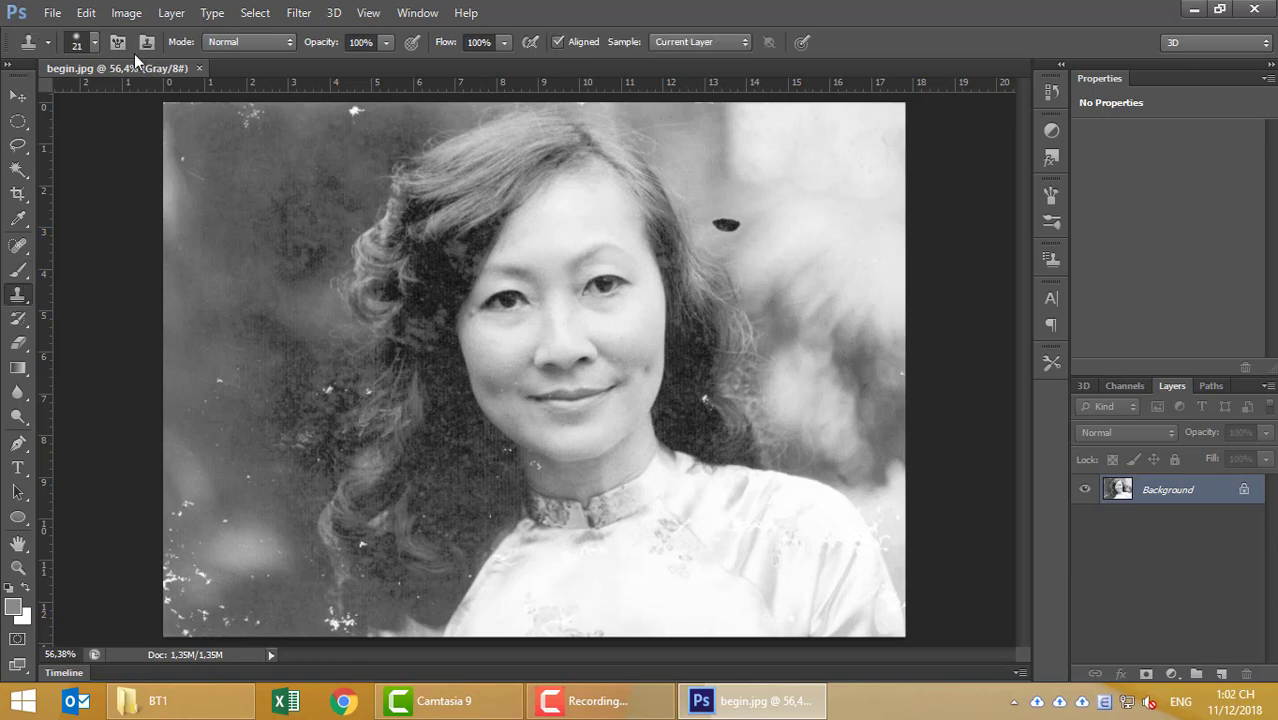
pyautogui.click(95, 44)
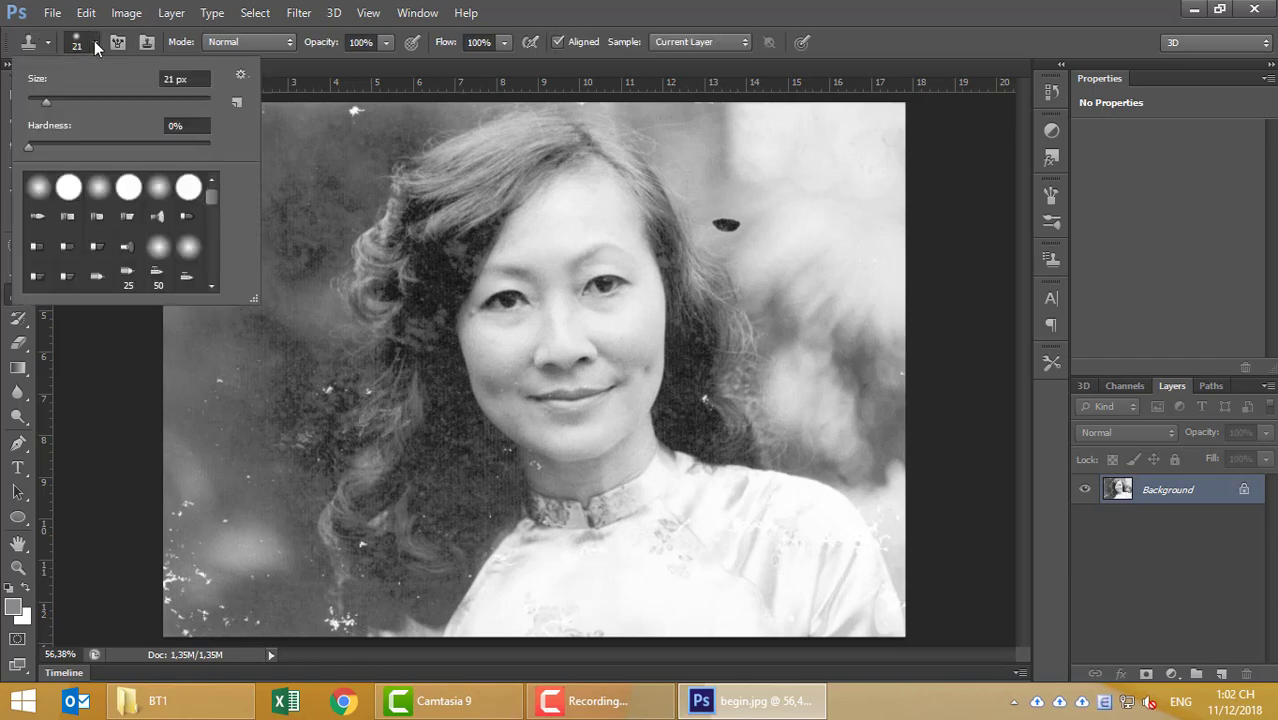
pyautogui.click(40, 189)
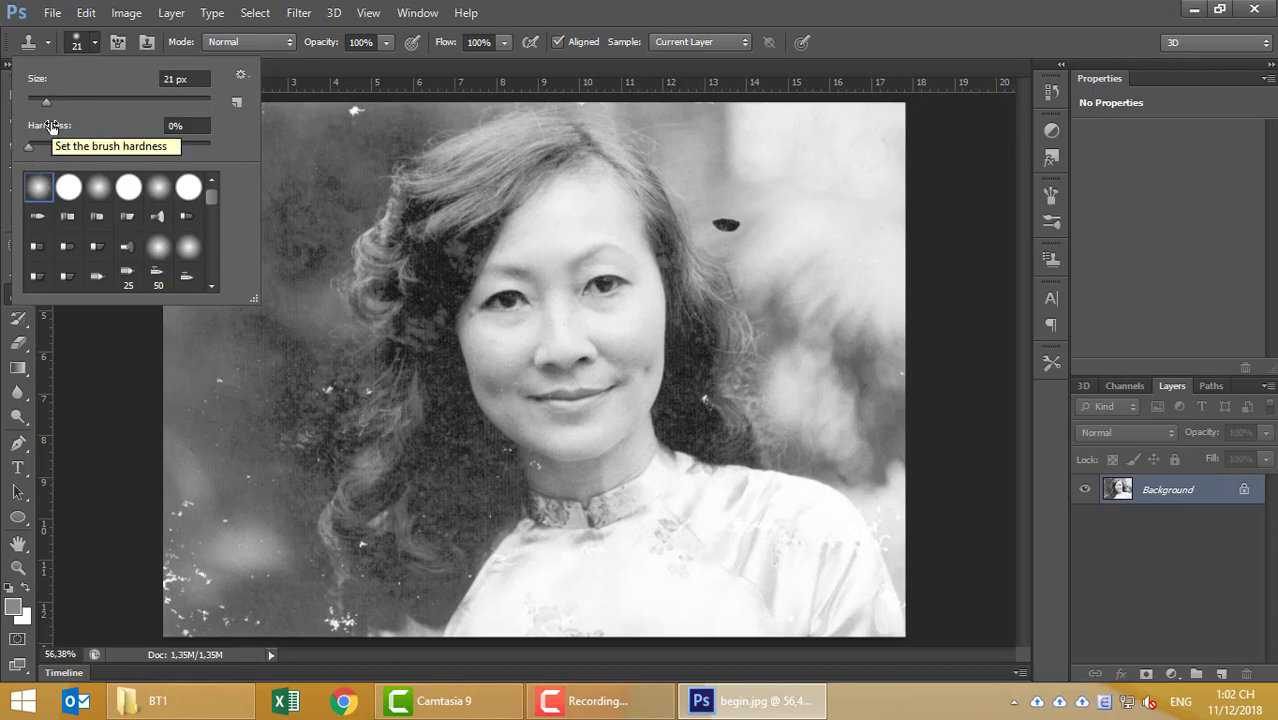
pyautogui.click(29, 147)
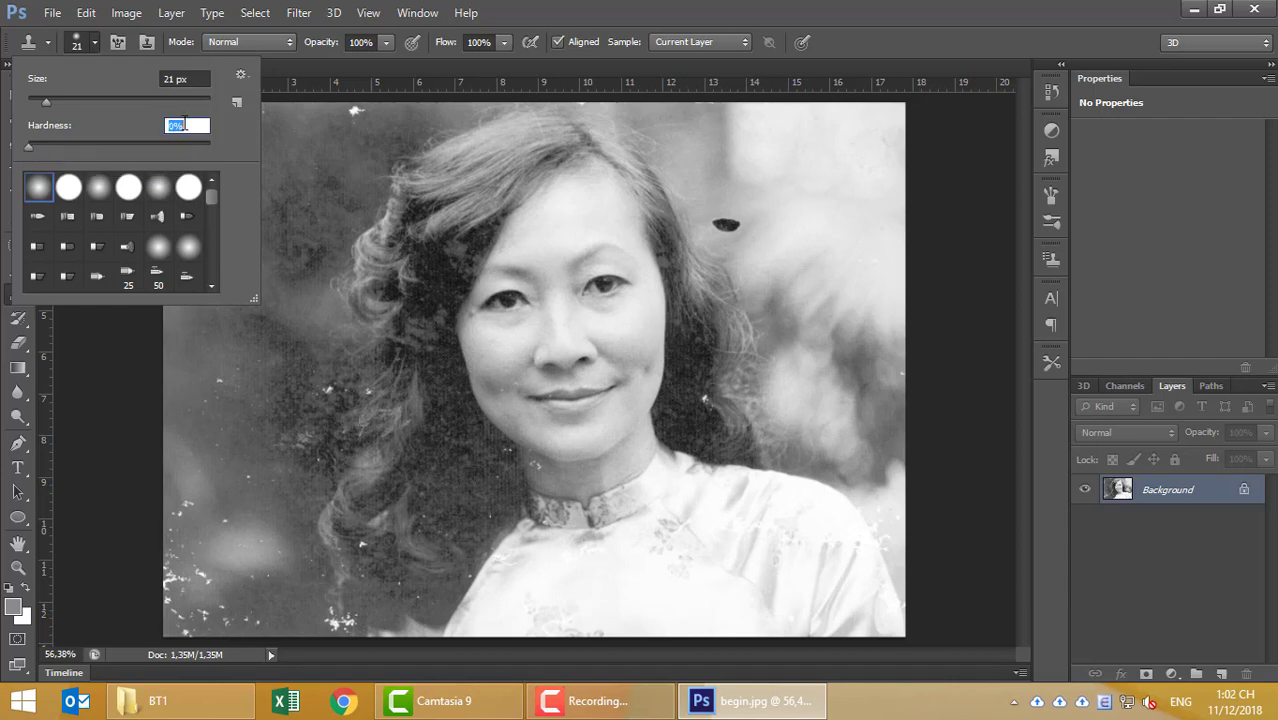
pyautogui.press('Return')
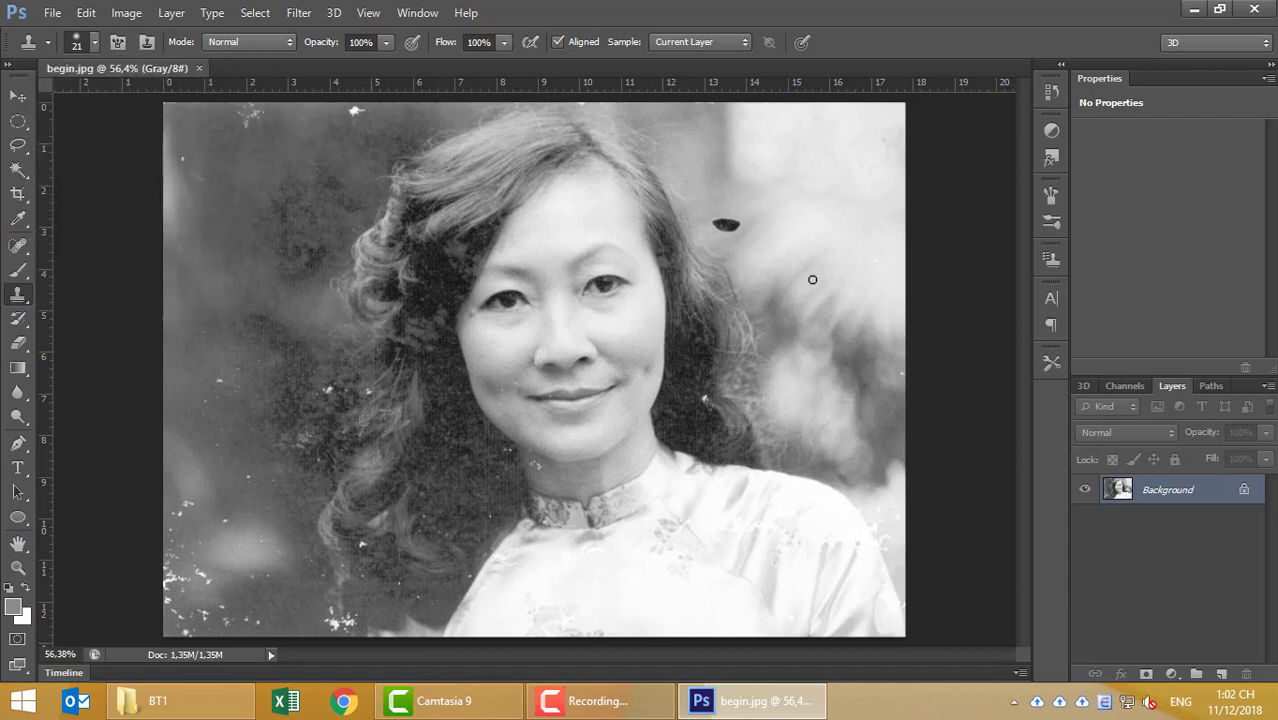
# Enlarge the Clone Stamp brush to 90 px and try painting on the background without a defined source point, dismissing the warning.
pyautogui.click(812, 279)
pyautogui.click(643, 286)
pyautogui.press(']')
pyautogui.press(']')
pyautogui.press(']')
pyautogui.press(']')
pyautogui.press(']')
pyautogui.click(797, 297)
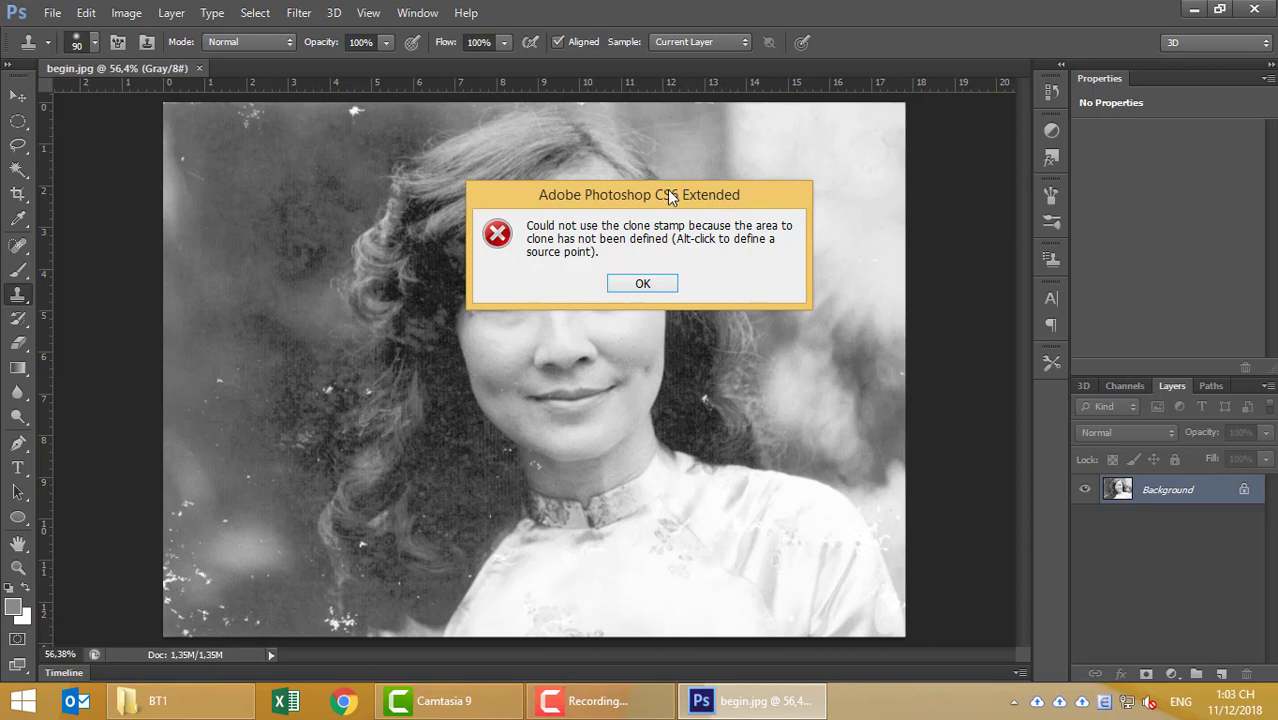
pyautogui.moveTo(670, 197); pyautogui.dragTo(553, 405)
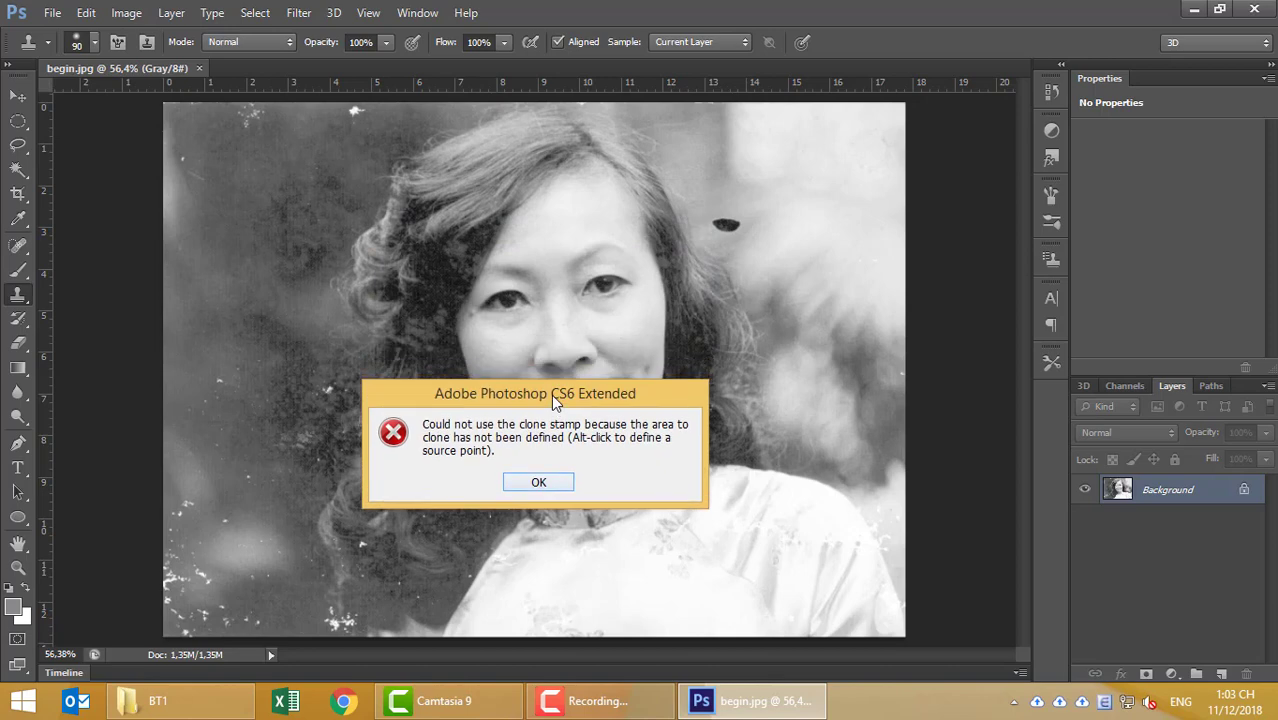
pyautogui.click(539, 483)
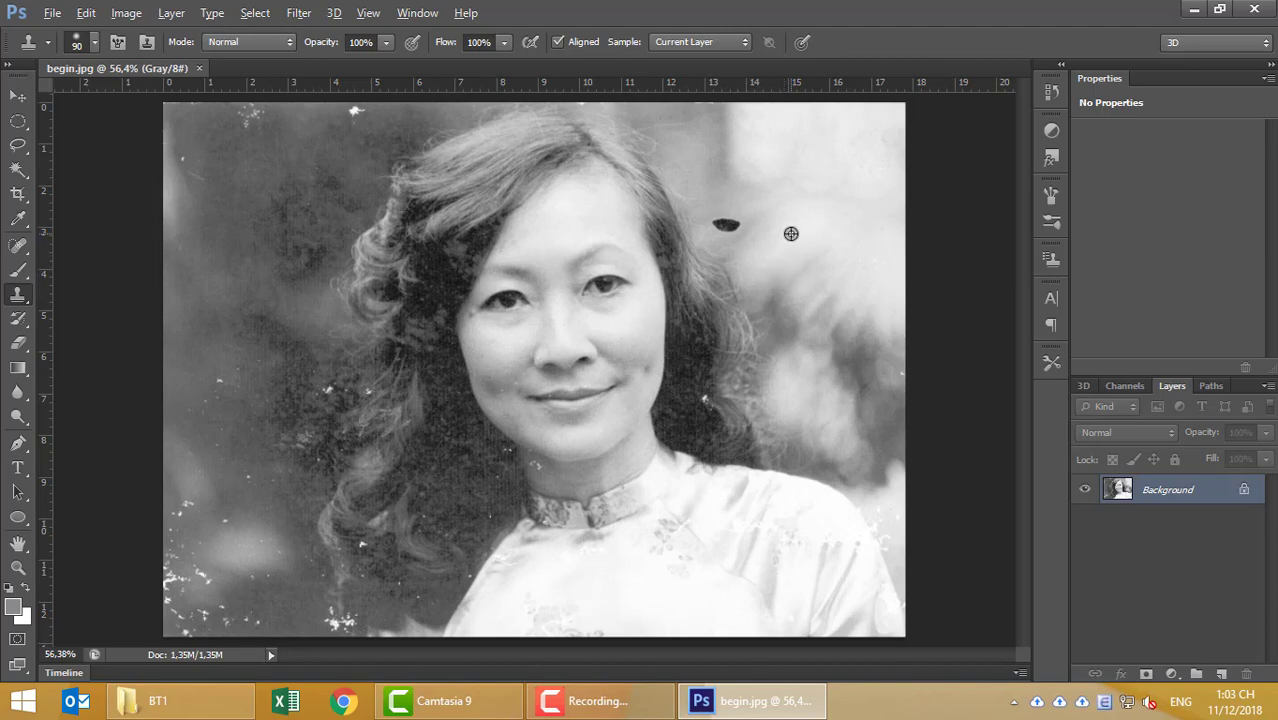
# Try covering the dark spot beside the woman's hair with background sampled just above it, and undo the clone strokes.
pyautogui.keyDown('alt'); pyautogui.click(770, 269); pyautogui.keyUp('alt')
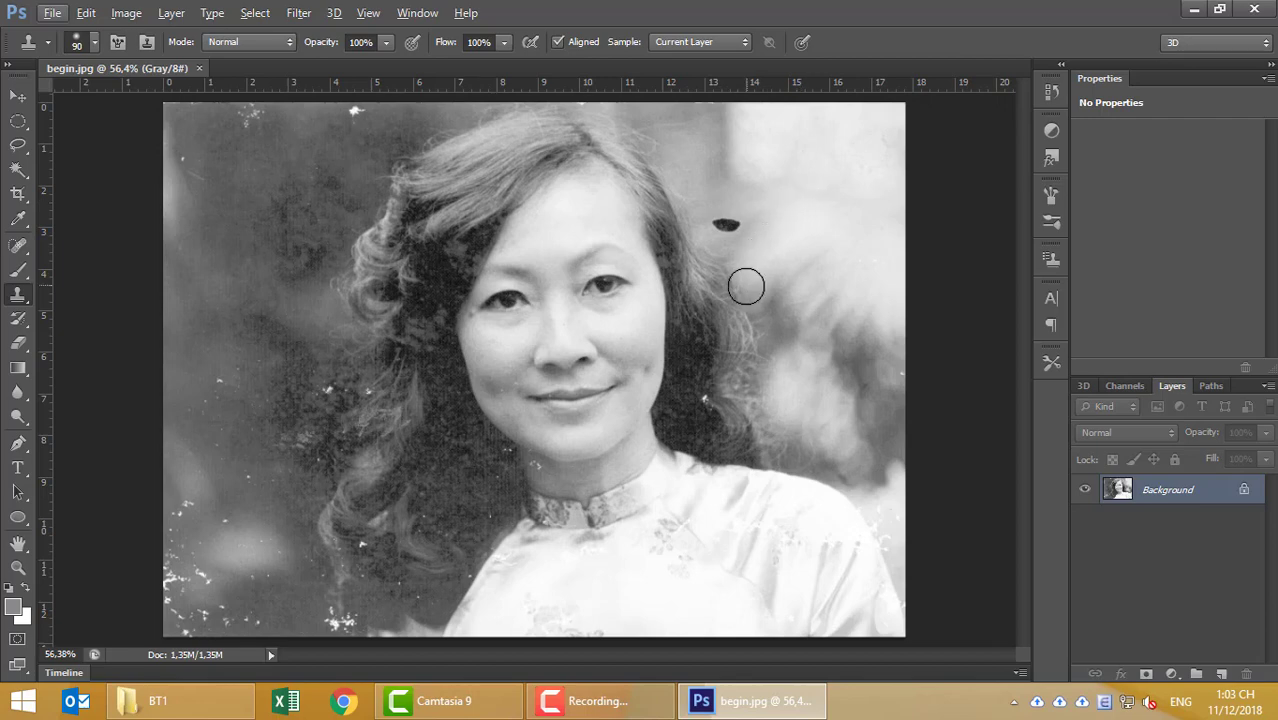
pyautogui.keyDown('alt'); pyautogui.click(710, 184); pyautogui.keyUp('alt')
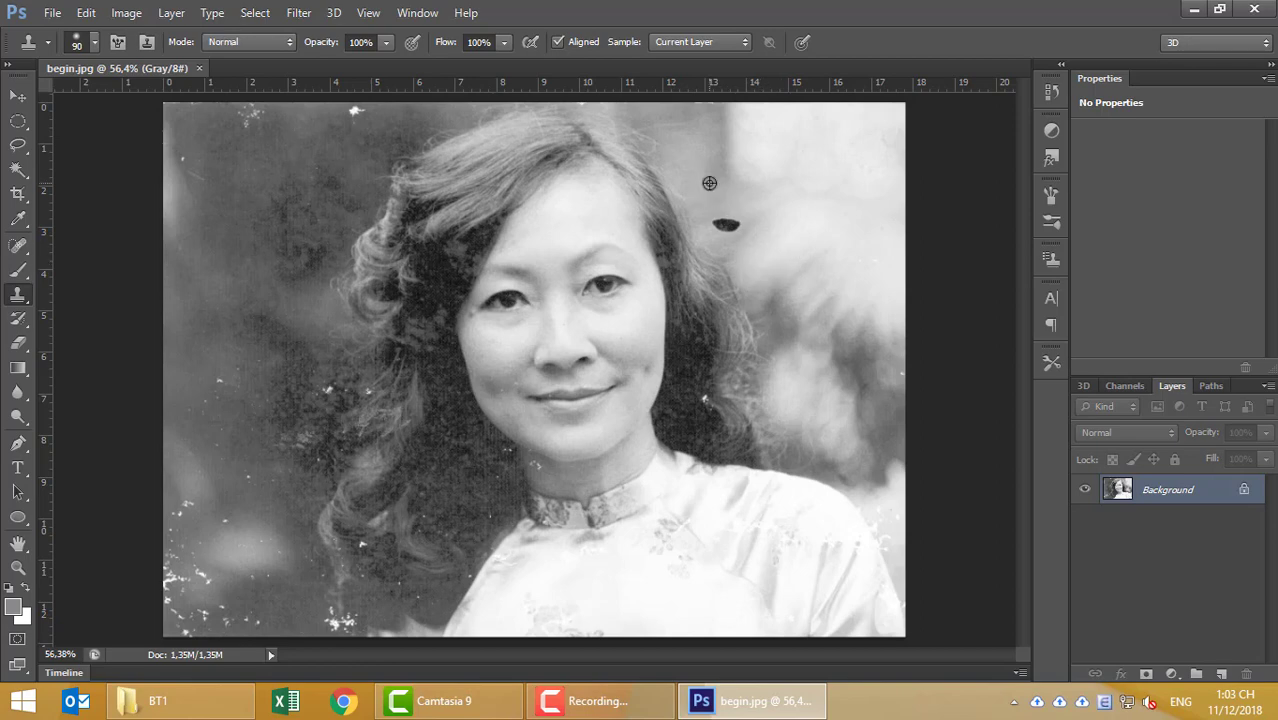
pyautogui.keyDown('alt'); pyautogui.click(709, 183); pyautogui.keyUp('alt')
pyautogui.click(725, 225)
pyautogui.click(725, 225)
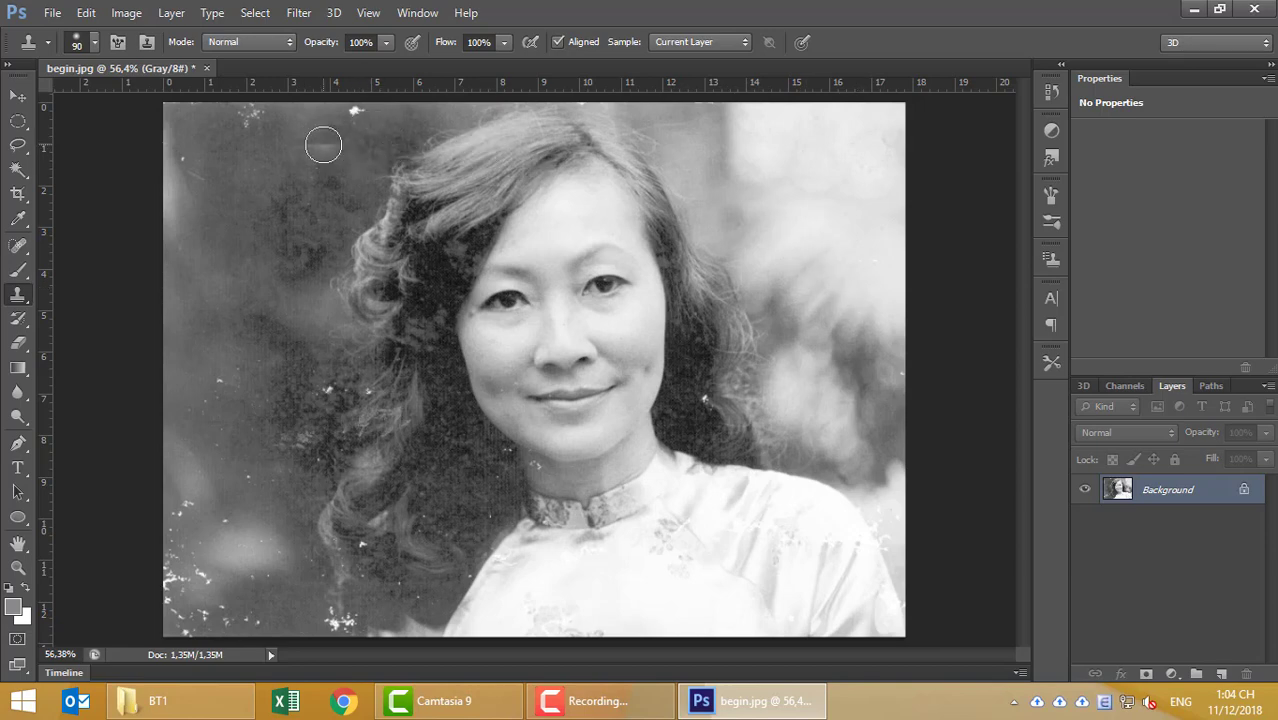
pyautogui.moveTo(357, 149)
pyautogui.mouseDown()
pyautogui.moveTo(345, 143)
pyautogui.moveTo(357, 137)
pyautogui.moveTo(341, 154)
pyautogui.mouseUp()
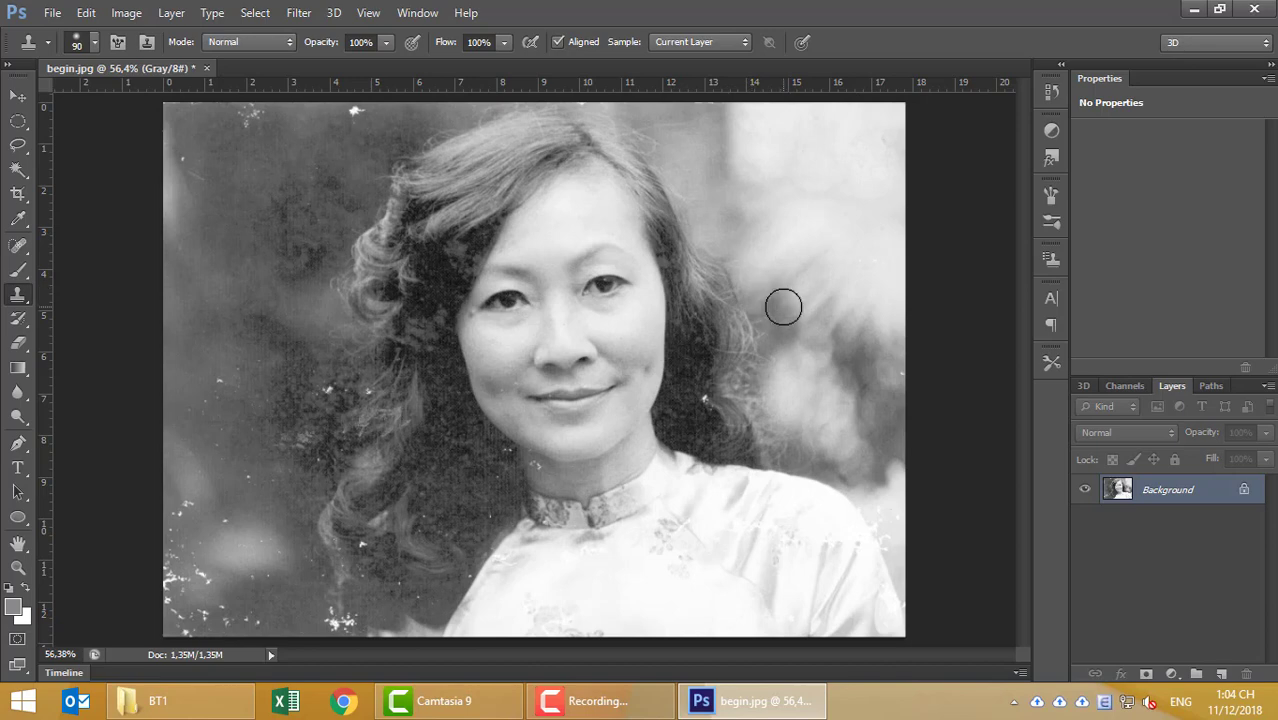
pyautogui.hotkey('ctrl', 'alt', 'z')
pyautogui.hotkey('ctrl', 'alt', 'z')
# Clone once over the dark spot from a source point just above it, and undo the stroke.
pyautogui.keyDown('alt'); pyautogui.click(706, 184); pyautogui.keyUp('alt')
pyautogui.click(726, 225)
pyautogui.click(22, 701)
pyautogui.click(513, 568)
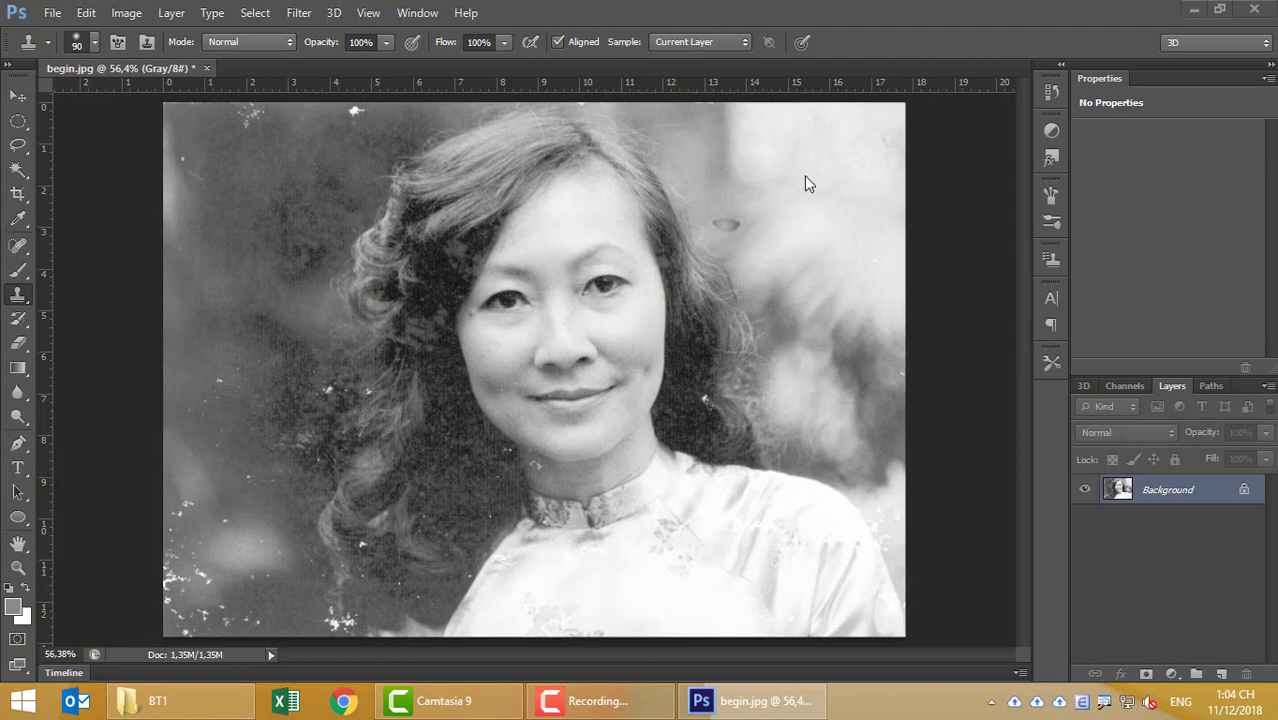
pyautogui.click(773, 188)
pyautogui.hotkey('ctrl', 'z')
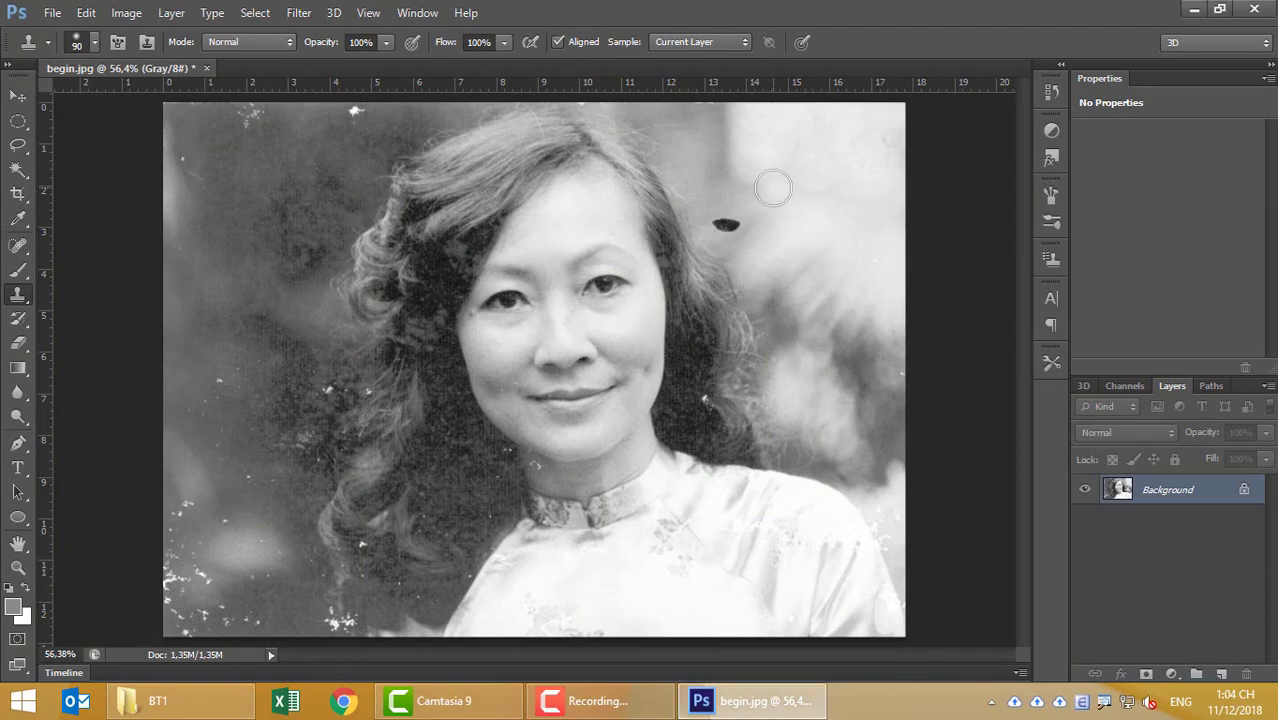
# Magnify the dark spot beside the hair and clone over it with background sampled slightly above it.
pyautogui.hotkey('ctrl', '4')
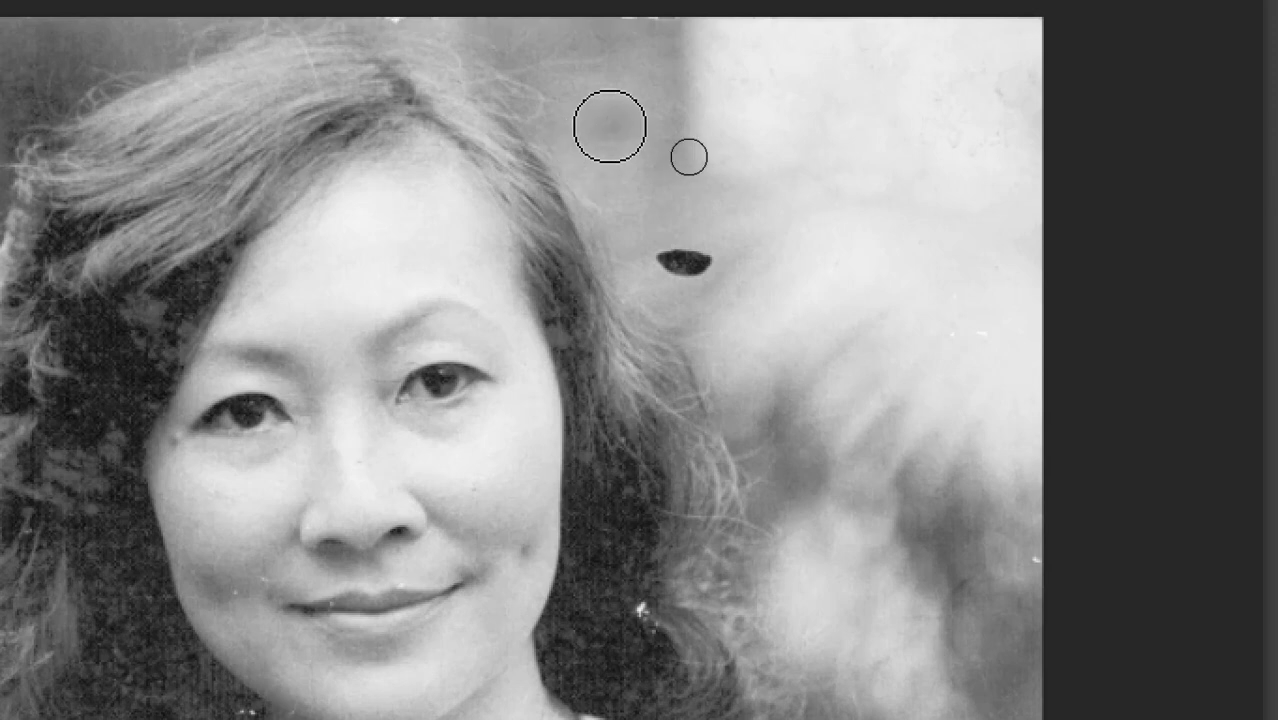
pyautogui.press('alt')
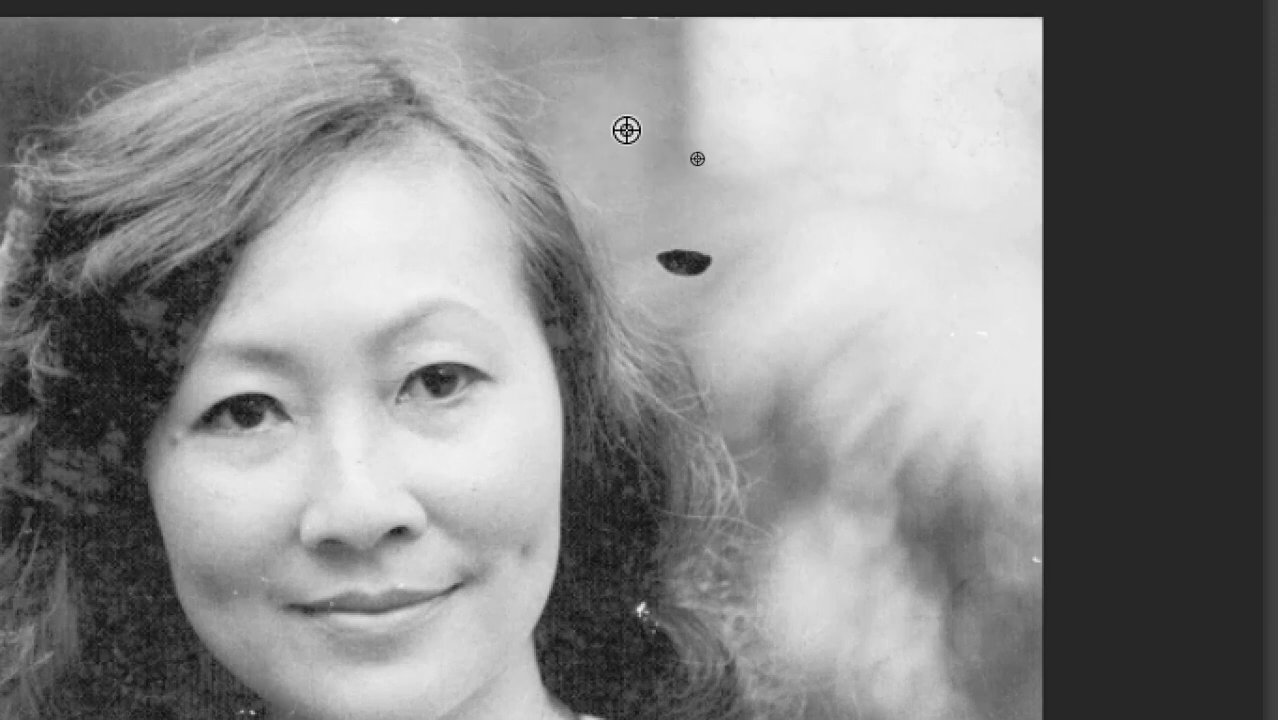
pyautogui.click(694, 262)
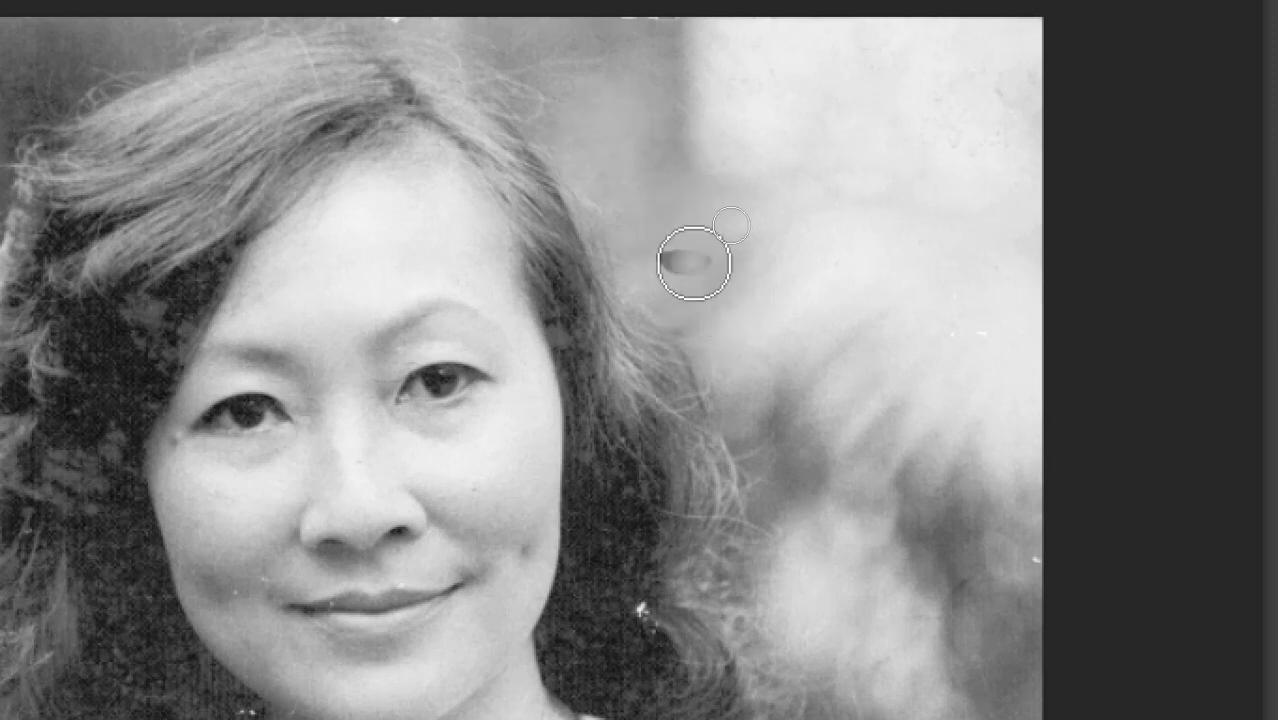
pyautogui.click(694, 262)
pyautogui.moveTo(694, 262)
pyautogui.mouseDown()
pyautogui.moveTo(656, 263)
pyautogui.moveTo(707, 248)
pyautogui.moveTo(707, 270)
pyautogui.moveTo(679, 268)
pyautogui.moveTo(679, 253)
pyautogui.moveTo(709, 239)
pyautogui.moveTo(728, 249)
pyautogui.moveTo(696, 261)
pyautogui.mouseUp()
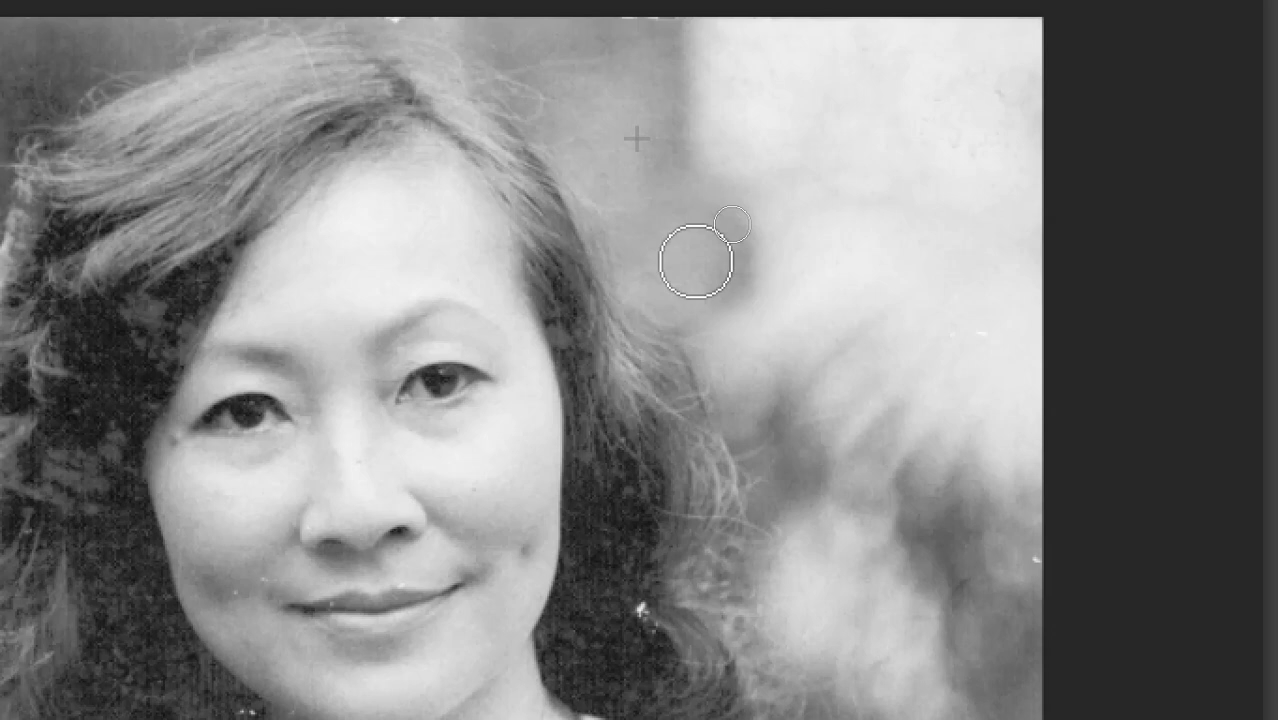
# Try long continuous clone strokes from the same source offset across the background, hair and face, and undo them all.
pyautogui.moveTo(696, 261); pyautogui.dragTo(881, 567)
pyautogui.scroll(-3, 910, 600)
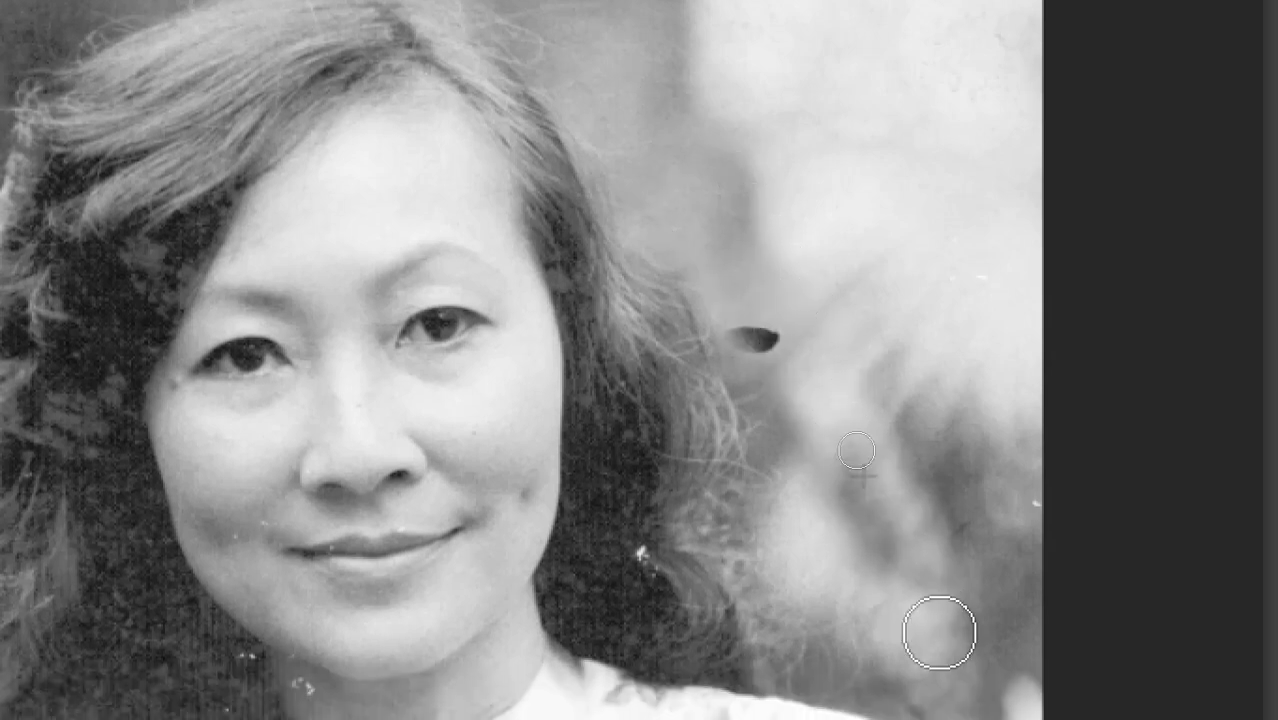
pyautogui.moveTo(783, 590)
pyautogui.mouseDown()
pyautogui.moveTo(654, 631)
pyautogui.moveTo(553, 604)
pyautogui.mouseUp()
pyautogui.moveTo(616, 576)
pyautogui.mouseDown()
pyautogui.moveTo(625, 384)
pyautogui.moveTo(621, 394)
pyautogui.moveTo(569, 278)
pyautogui.moveTo(620, 540)
pyautogui.mouseUp()
pyautogui.scroll(-1, 621, 635)
pyautogui.scroll(-4, 600, 625)
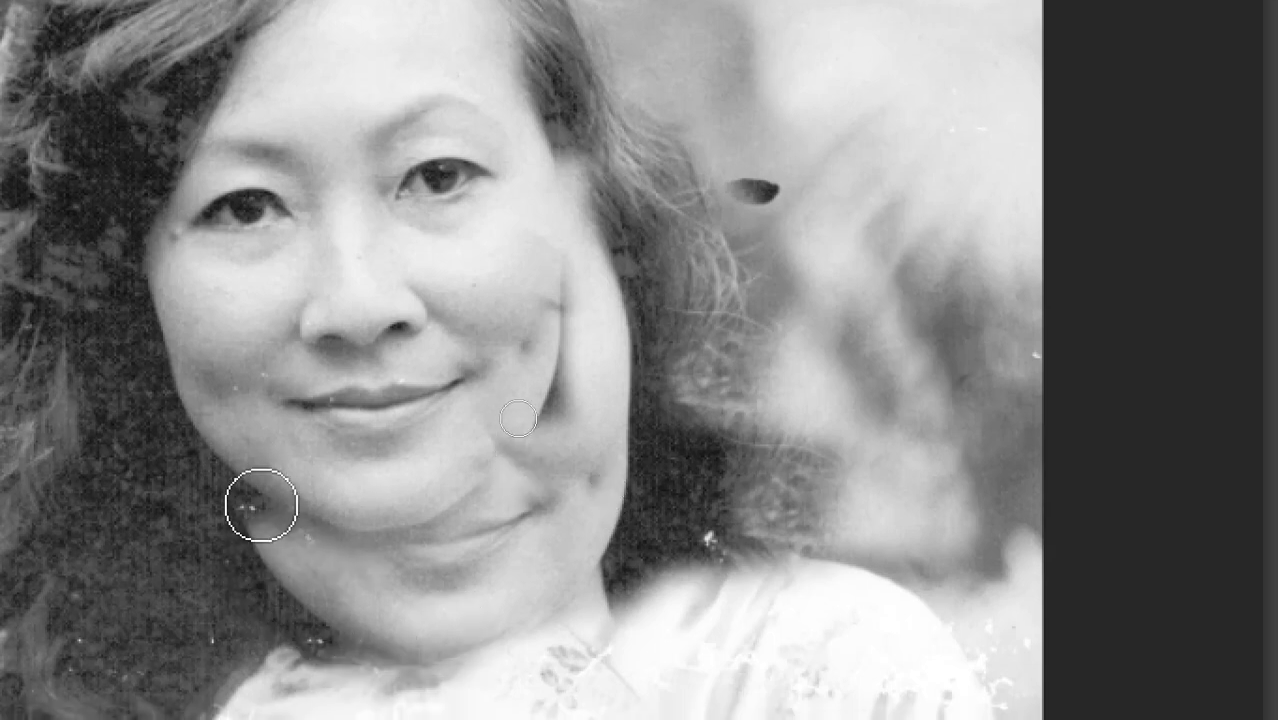
pyautogui.moveTo(261, 505)
pyautogui.mouseDown()
pyautogui.moveTo(474, 479)
pyautogui.moveTo(340, 502)
pyautogui.moveTo(498, 520)
pyautogui.mouseUp()
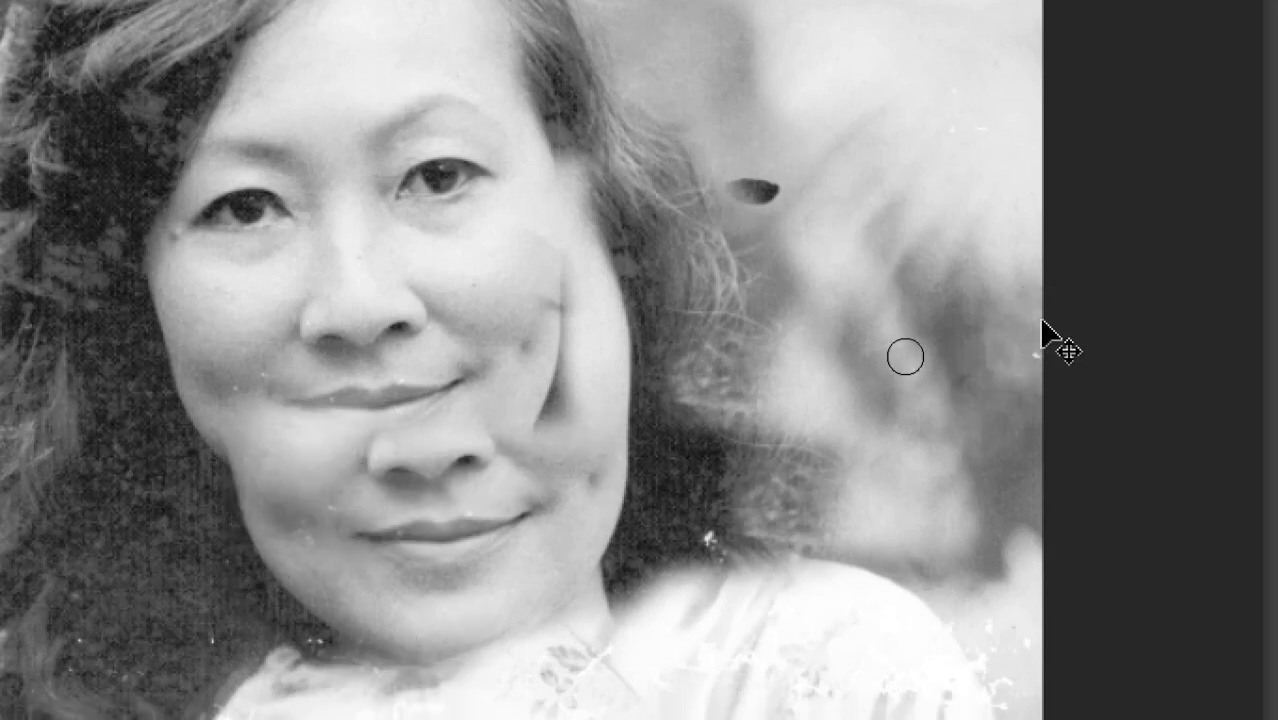
pyautogui.hotkey('ctrl', 'z')
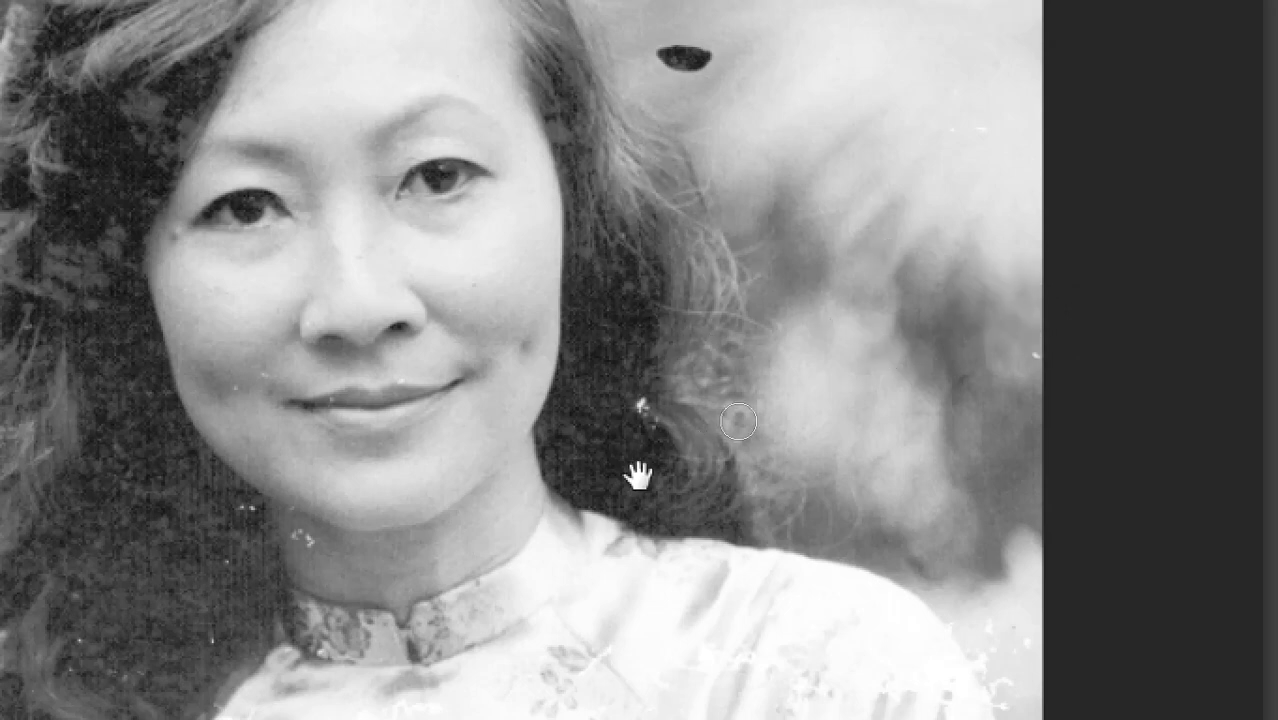
# Clone clean background over the dark spot beside the hair and over the bright white spot at the photo's top edge.
pyautogui.scroll(5, 702, 86)
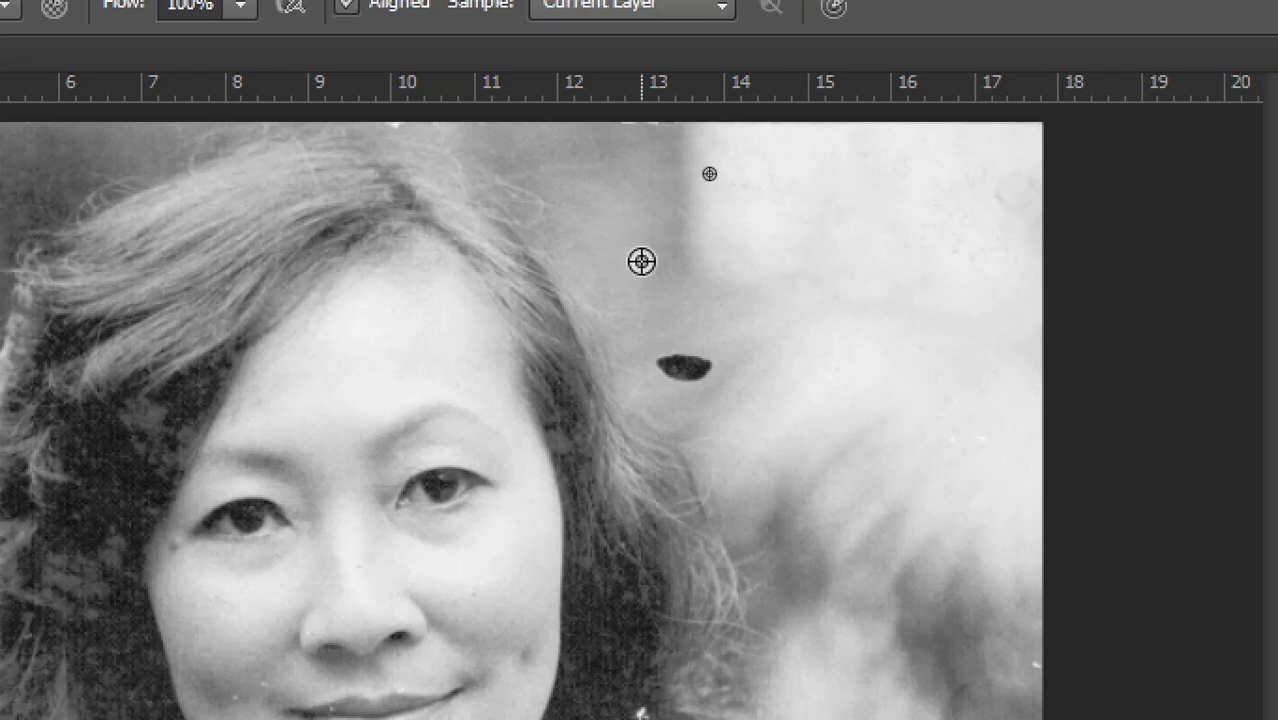
pyautogui.click(686, 369)
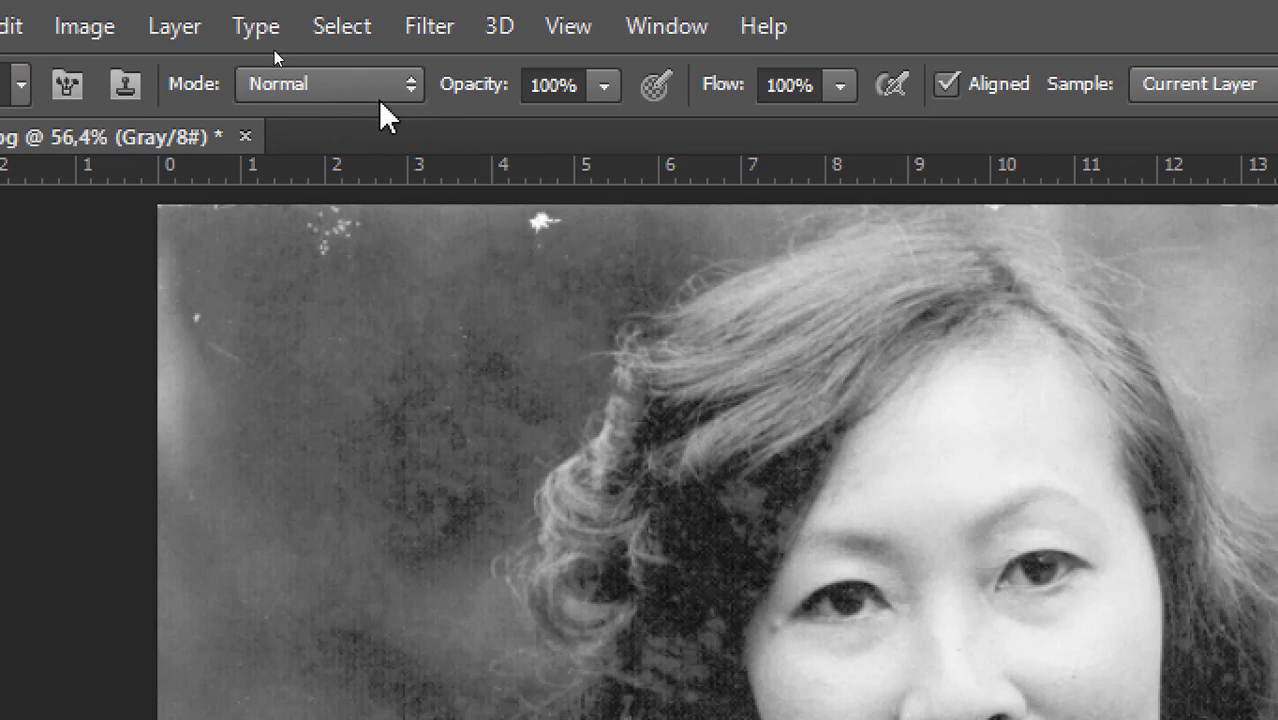
pyautogui.moveTo(462, 394)
pyautogui.mouseDown()
pyautogui.moveTo(501, 374)
pyautogui.moveTo(452, 362)
pyautogui.mouseUp()
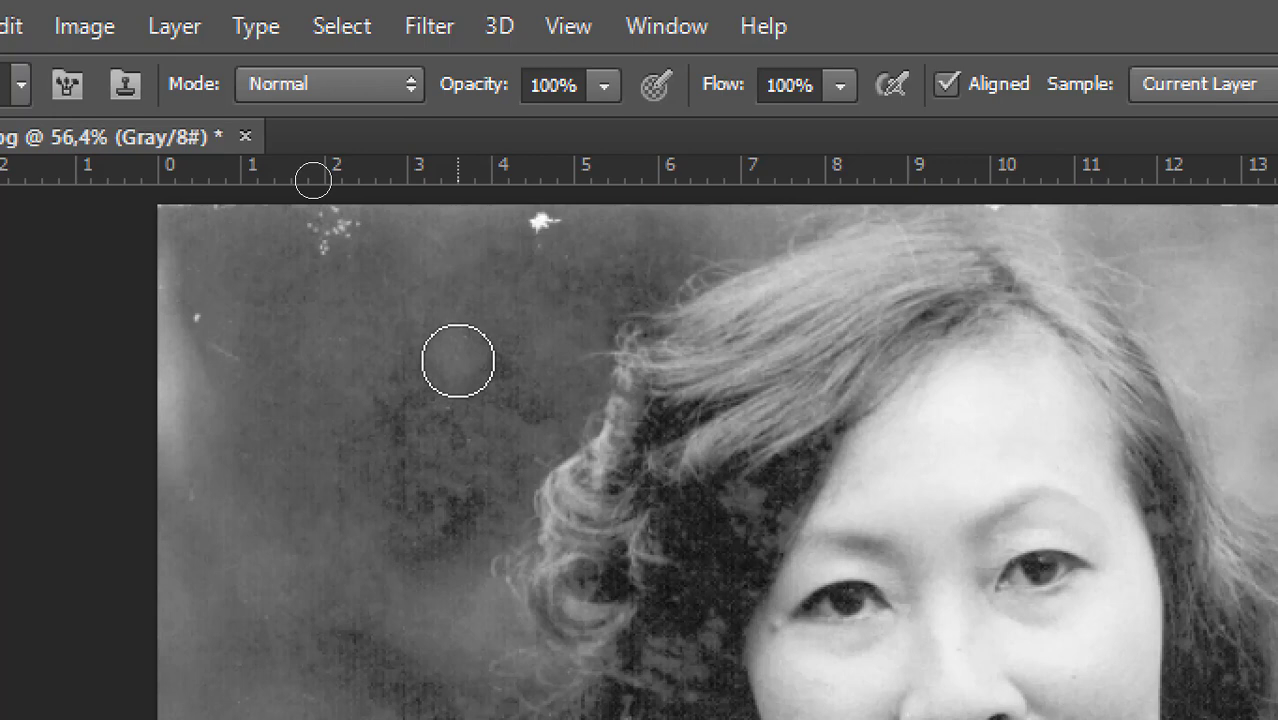
pyautogui.press('alt')
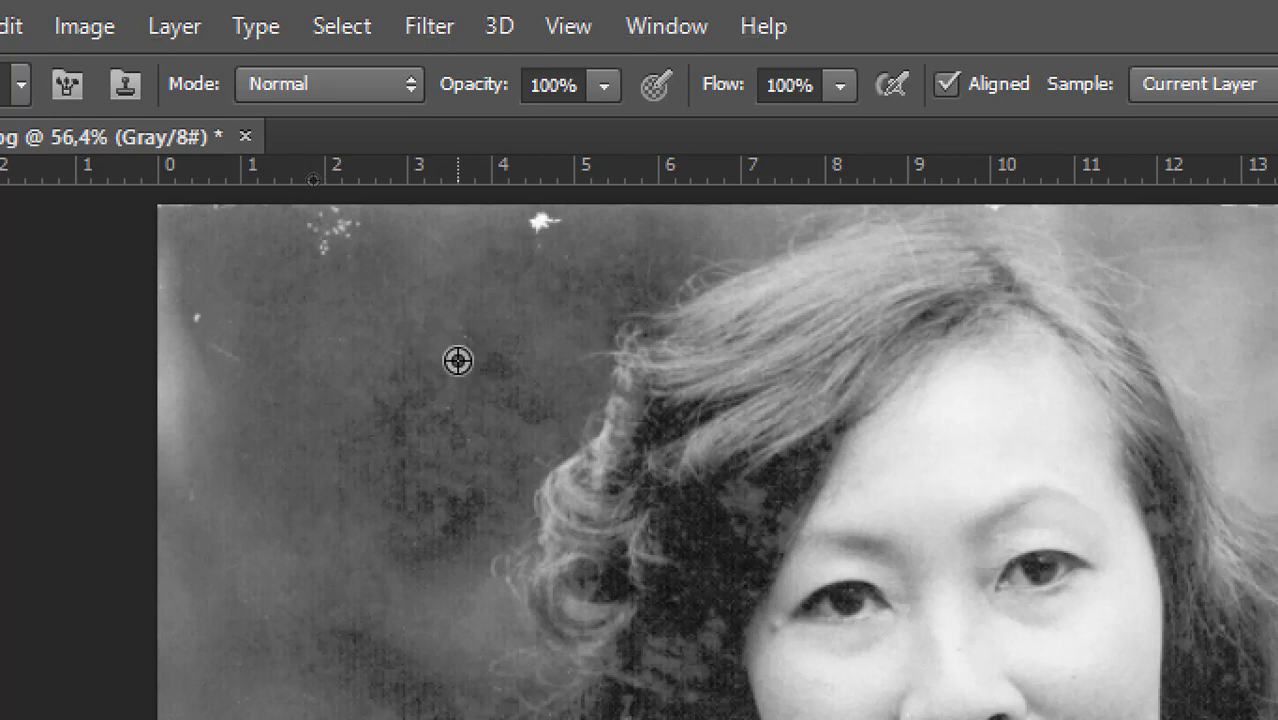
pyautogui.moveTo(508, 251); pyautogui.dragTo(542, 228)
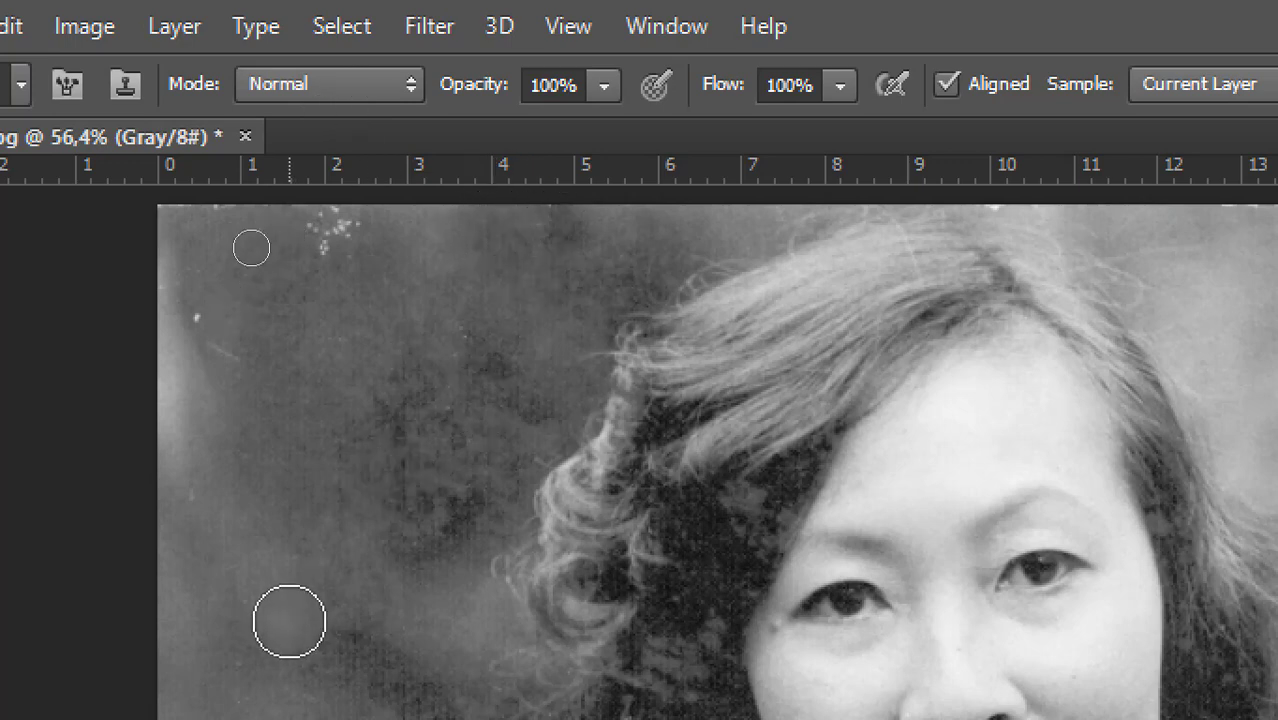
# Clone out the white speckles in the photo's upper-left corner and the small marks along its left edge, resampling nearby background.
pyautogui.keyDown('alt'); pyautogui.click(401, 330); pyautogui.keyUp('alt')
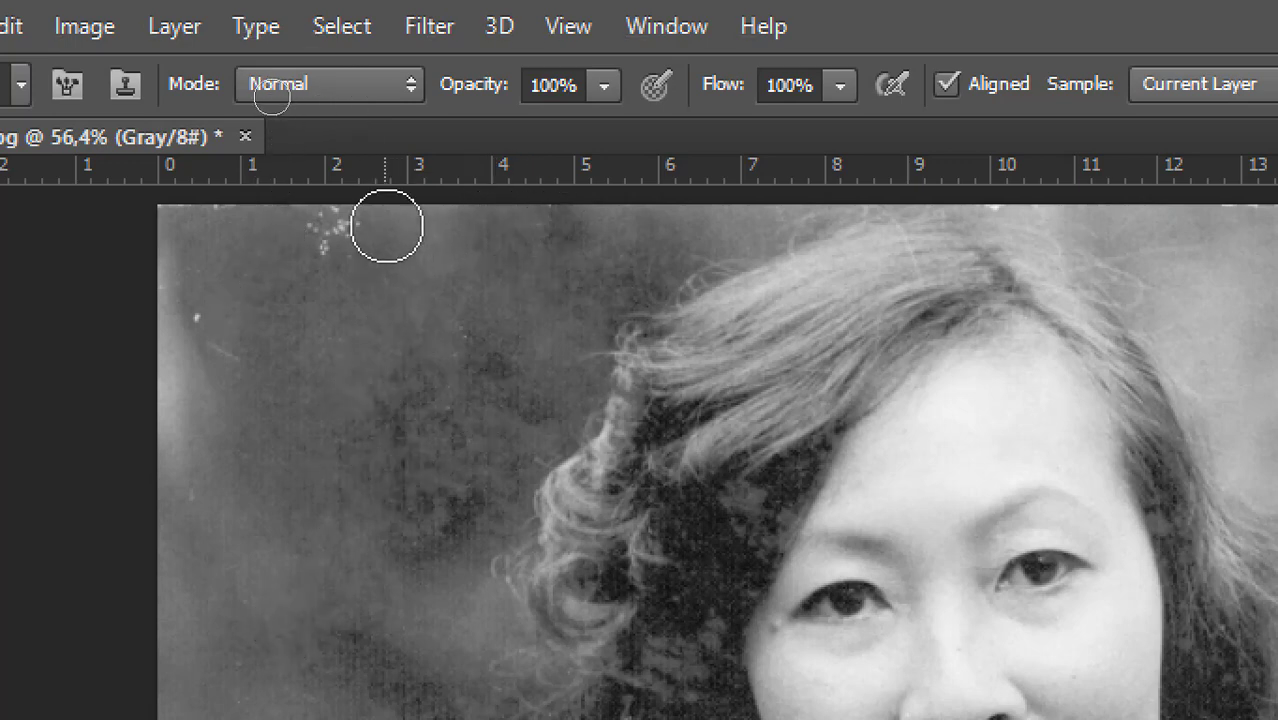
pyautogui.moveTo(388, 225)
pyautogui.mouseDown()
pyautogui.moveTo(376, 194)
pyautogui.moveTo(312, 263)
pyautogui.moveTo(311, 217)
pyautogui.mouseUp()
pyautogui.keyDown('alt'); pyautogui.click(377, 345); pyautogui.keyUp('alt')
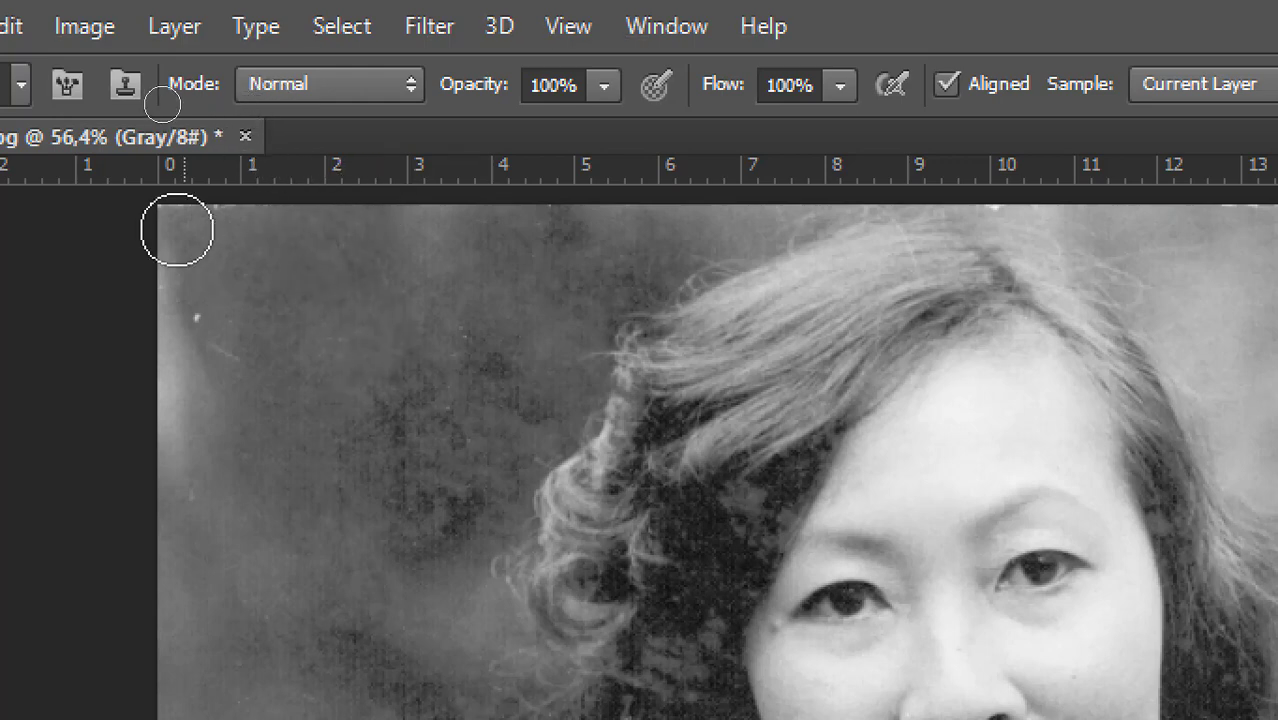
pyautogui.moveTo(177, 231); pyautogui.dragTo(218, 214)
pyautogui.keyDown('alt'); pyautogui.click(299, 361); pyautogui.keyUp('alt')
pyautogui.moveTo(190, 355); pyautogui.dragTo(208, 325)
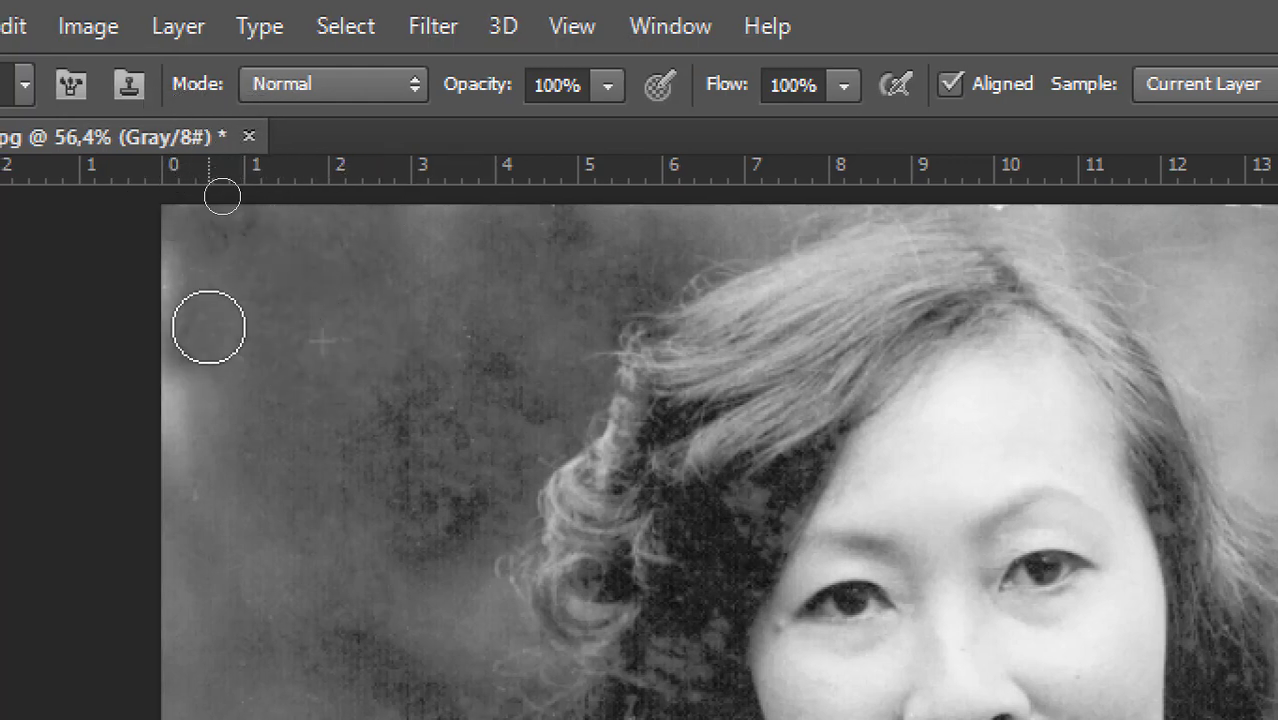
pyautogui.keyDown('alt'); pyautogui.click(289, 271); pyautogui.keyUp('alt')
pyautogui.click(222, 363)
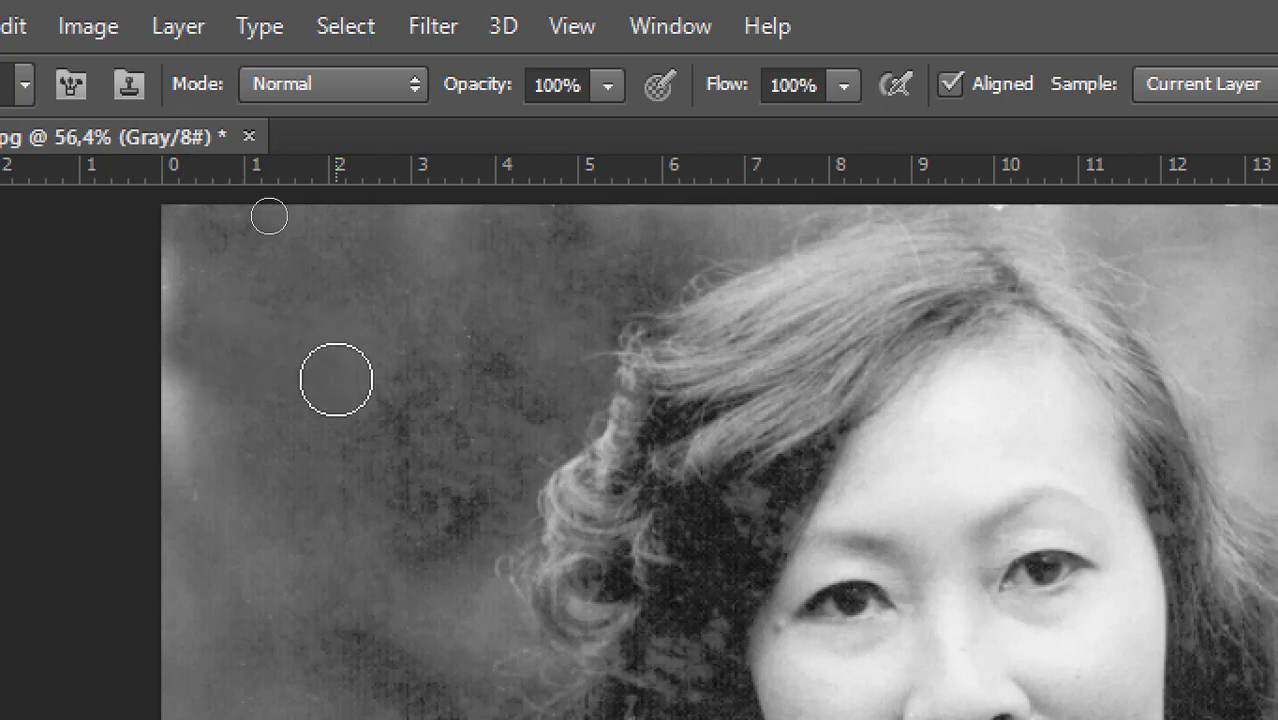
# Clone smoother background over the dark mottled patch between the photo's left edge and the woman's curls.
pyautogui.moveTo(379, 444); pyautogui.dragTo(436, 400)
pyautogui.keyDown('alt'); pyautogui.click(302, 336); pyautogui.keyUp('alt')
pyautogui.click(479, 280)
pyautogui.moveTo(478, 280)
pyautogui.mouseDown()
pyautogui.moveTo(444, 383)
pyautogui.moveTo(311, 374)
pyautogui.moveTo(462, 414)
pyautogui.moveTo(480, 458)
pyautogui.moveTo(406, 415)
pyautogui.moveTo(454, 411)
pyautogui.moveTo(406, 590)
pyautogui.mouseUp()
# Clone out the white specks in the background midway down the photo's left side, resampling clean tone nearby.
pyautogui.press('space')
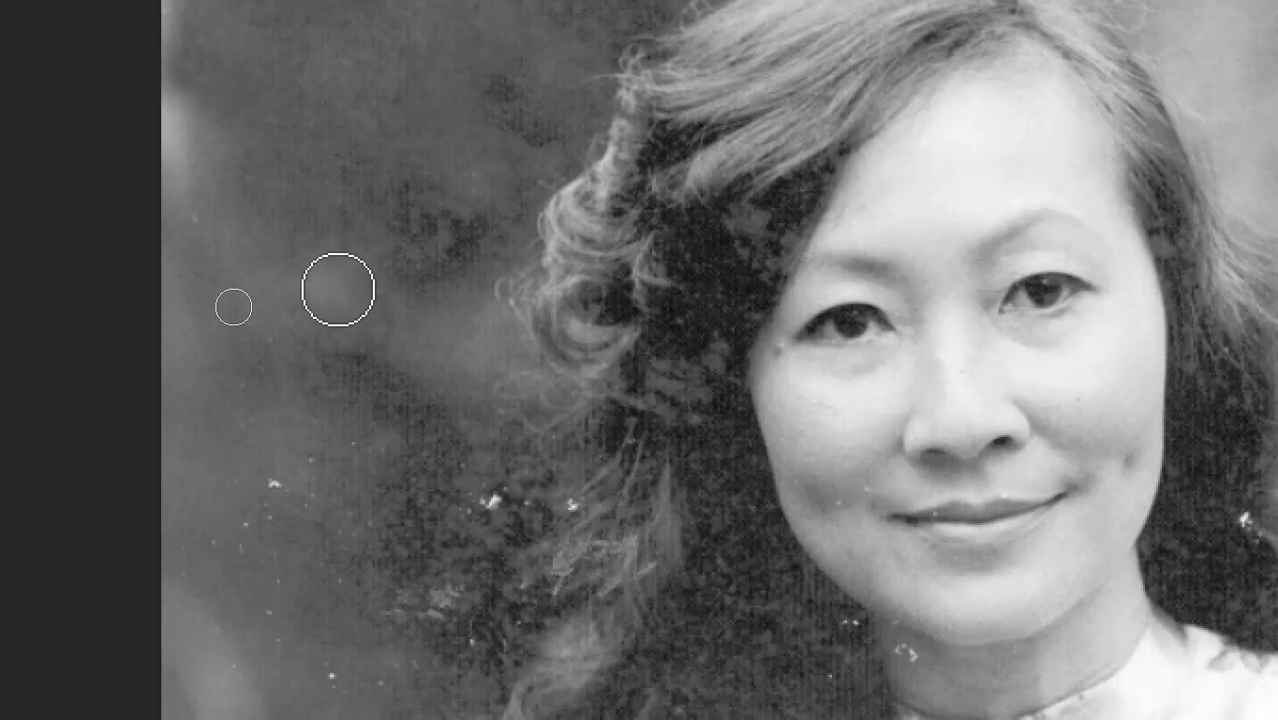
pyautogui.keyDown('alt'); pyautogui.click(291, 354); pyautogui.keyUp('alt')
pyautogui.moveTo(262, 432); pyautogui.dragTo(296, 491)
pyautogui.moveTo(271, 379)
pyautogui.mouseDown()
pyautogui.moveTo(280, 471)
pyautogui.moveTo(360, 431)
pyautogui.moveTo(225, 354)
pyautogui.moveTo(207, 558)
pyautogui.mouseUp()
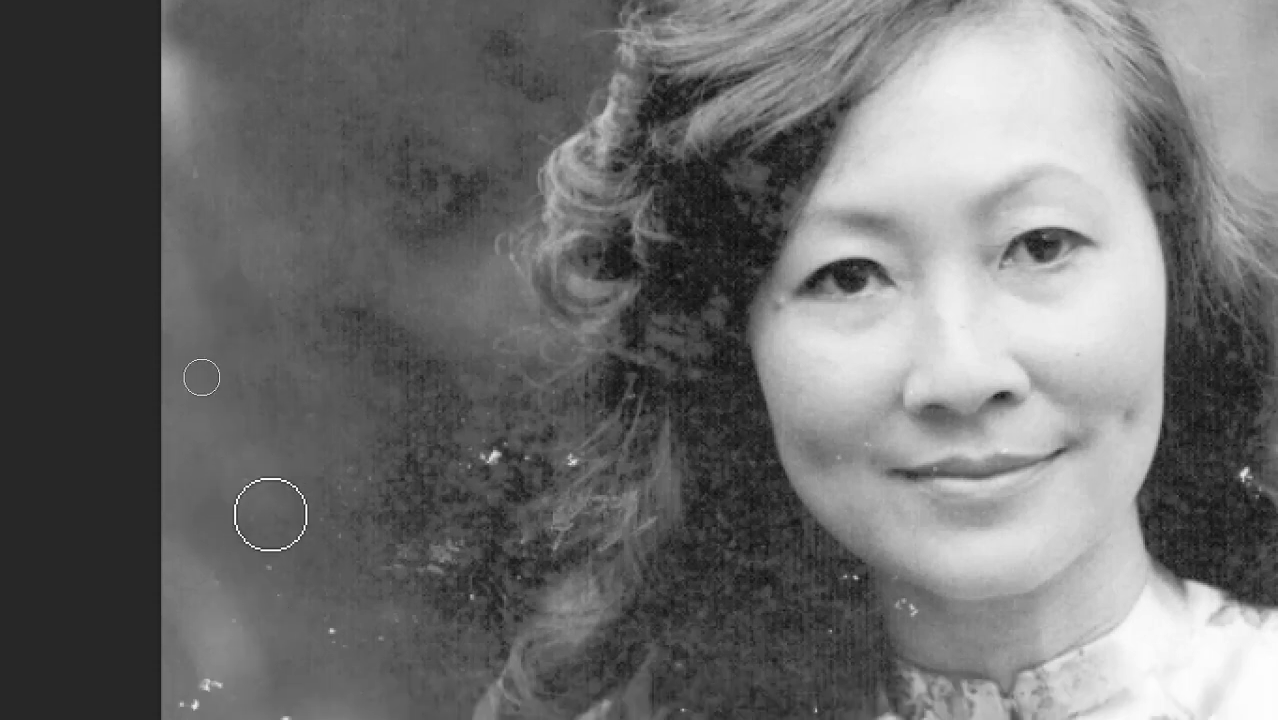
pyautogui.keyDown('alt'); pyautogui.click(229, 372); pyautogui.keyUp('alt')
pyautogui.moveTo(295, 577); pyautogui.dragTo(265, 513)
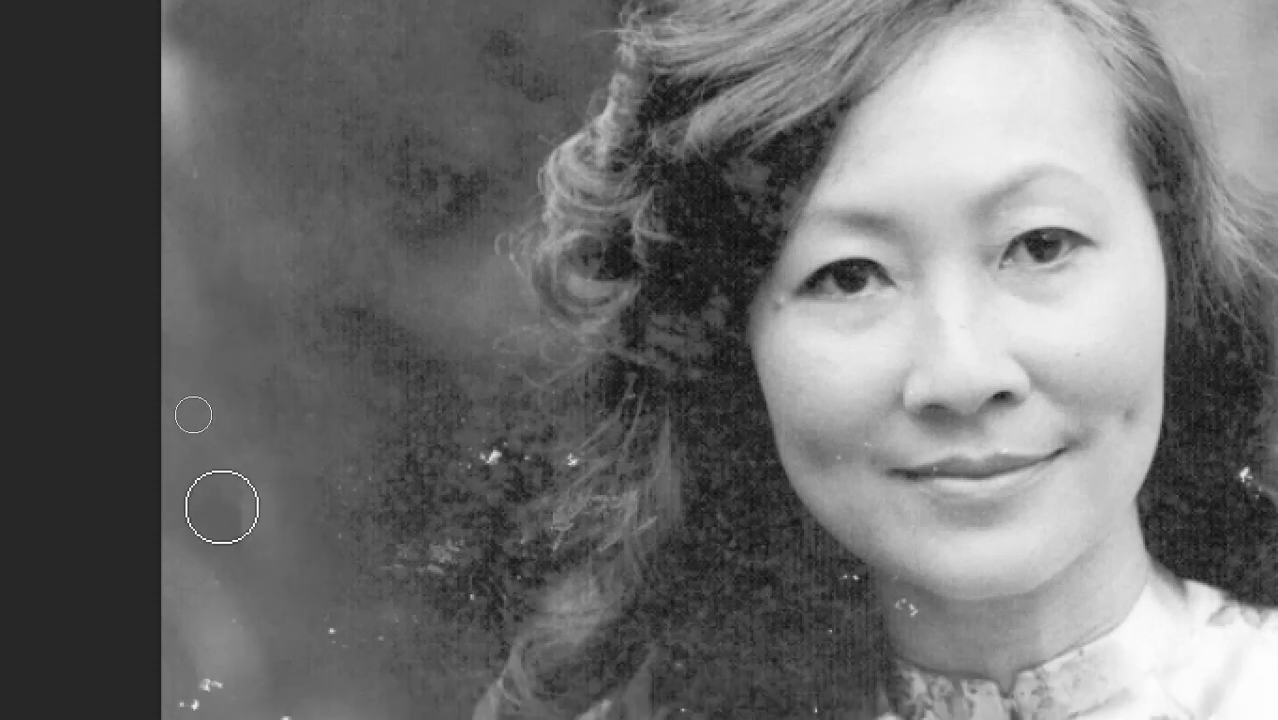
# Remove the specks just above the bright blur in the lower-left background using freshly sampled clean areas.
pyautogui.keyDown('alt'); pyautogui.click(196, 344); pyautogui.keyUp('alt')
pyautogui.moveTo(330, 616)
pyautogui.mouseDown()
pyautogui.moveTo(319, 555)
pyautogui.moveTo(357, 591)
pyautogui.moveTo(332, 584)
pyautogui.moveTo(322, 551)
pyautogui.mouseUp()
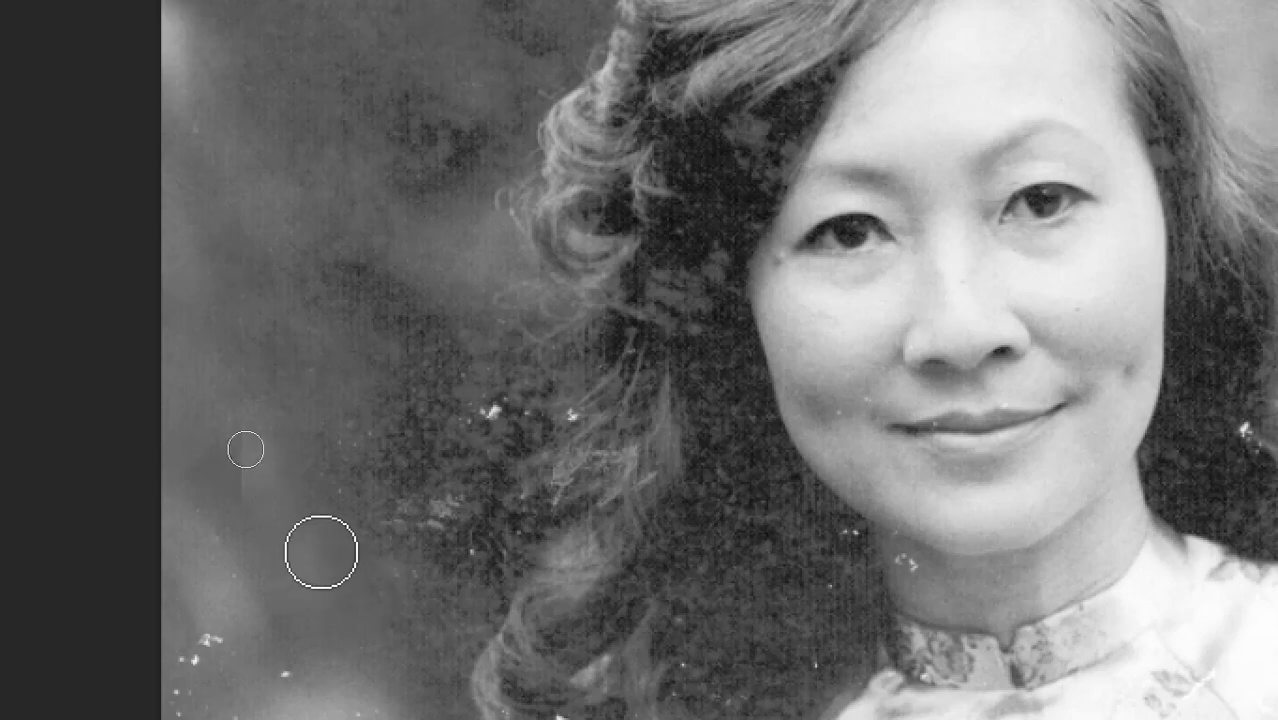
pyautogui.keyDown('alt'); pyautogui.click(228, 351); pyautogui.keyUp('alt')
pyautogui.moveTo(198, 631); pyautogui.dragTo(228, 598)
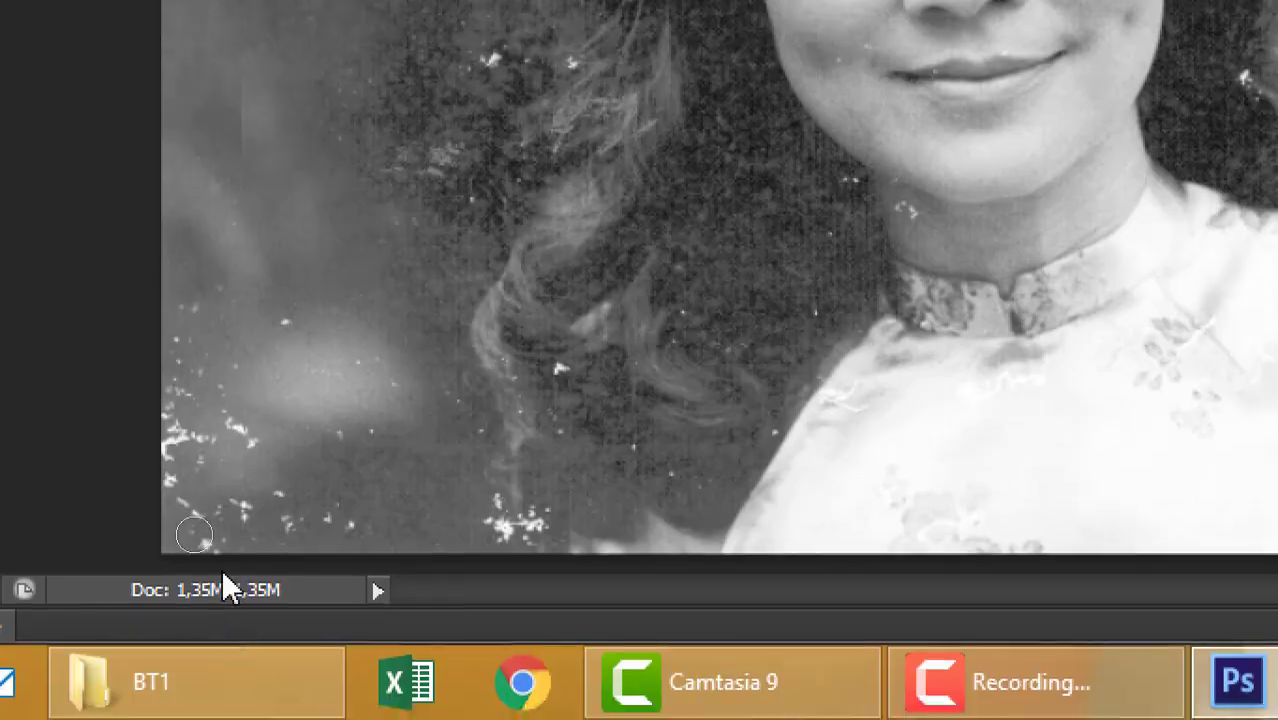
# Blend the visible clone seam and clear the remaining specks around the bright blur in the lower-left background.
pyautogui.moveTo(274, 270)
pyautogui.mouseDown()
pyautogui.moveTo(272, 315)
pyautogui.moveTo(272, 263)
pyautogui.moveTo(239, 156)
pyautogui.moveTo(278, 237)
pyautogui.moveTo(287, 332)
pyautogui.moveTo(268, 312)
pyautogui.moveTo(238, 152)
pyautogui.mouseUp()
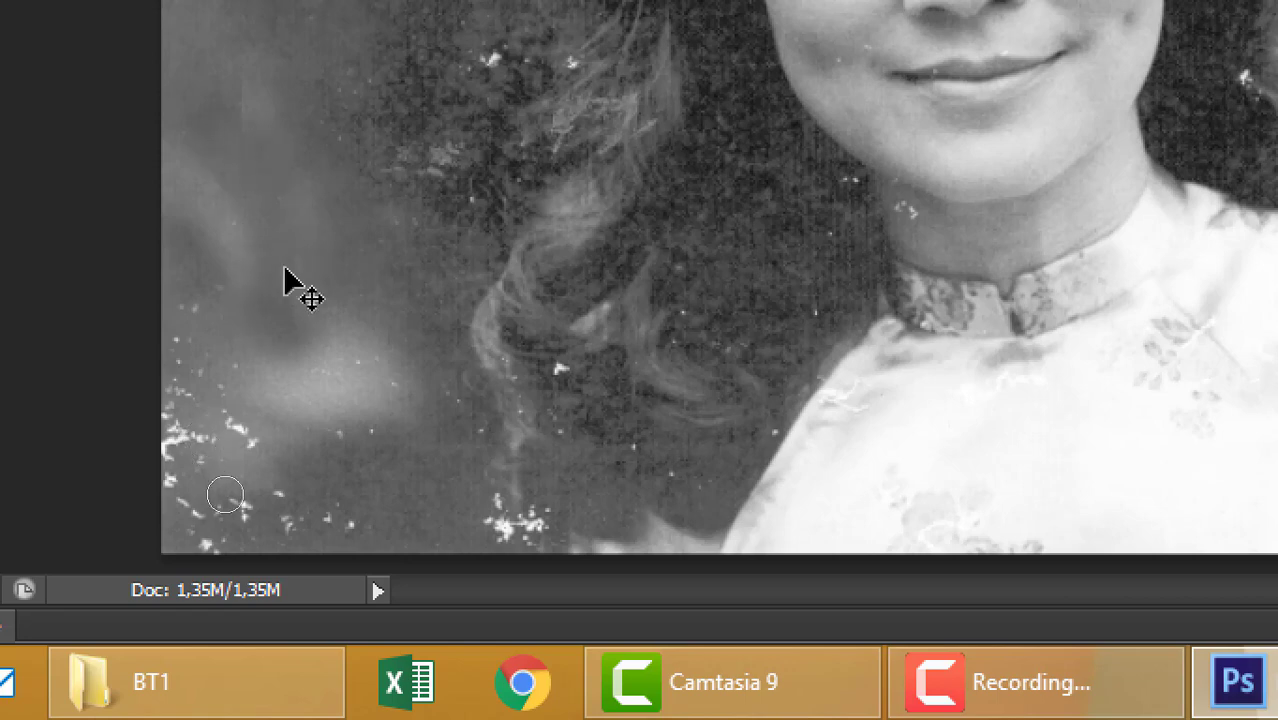
pyautogui.keyDown('alt'); pyautogui.click(243, 151); pyautogui.keyUp('alt')
pyautogui.moveTo(292, 288); pyautogui.dragTo(154, 117)
pyautogui.keyDown('alt'); pyautogui.click(231, 120); pyautogui.keyUp('alt')
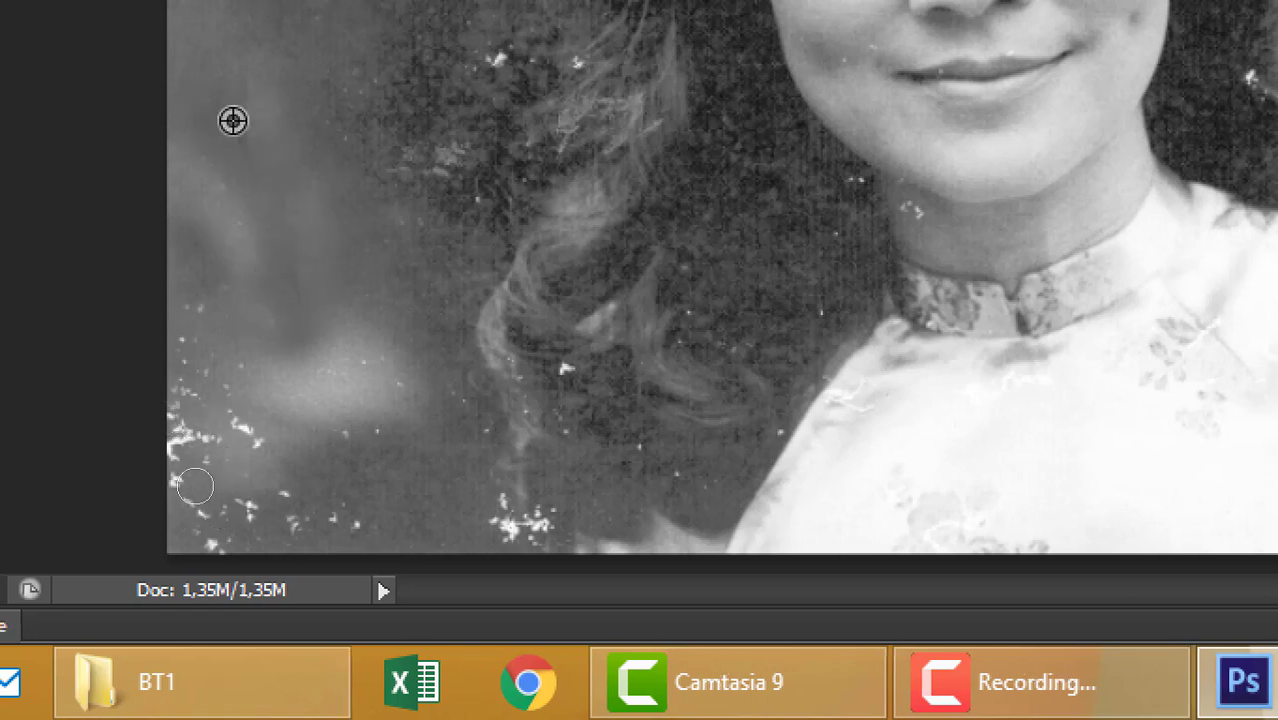
pyautogui.moveTo(231, 120)
pyautogui.mouseDown()
pyautogui.moveTo(175, 360)
pyautogui.moveTo(205, 290)
pyautogui.moveTo(192, 319)
pyautogui.moveTo(203, 304)
pyautogui.moveTo(196, 137)
pyautogui.moveTo(224, 314)
pyautogui.moveTo(182, 386)
pyautogui.moveTo(190, 405)
pyautogui.moveTo(196, 372)
pyautogui.mouseUp()
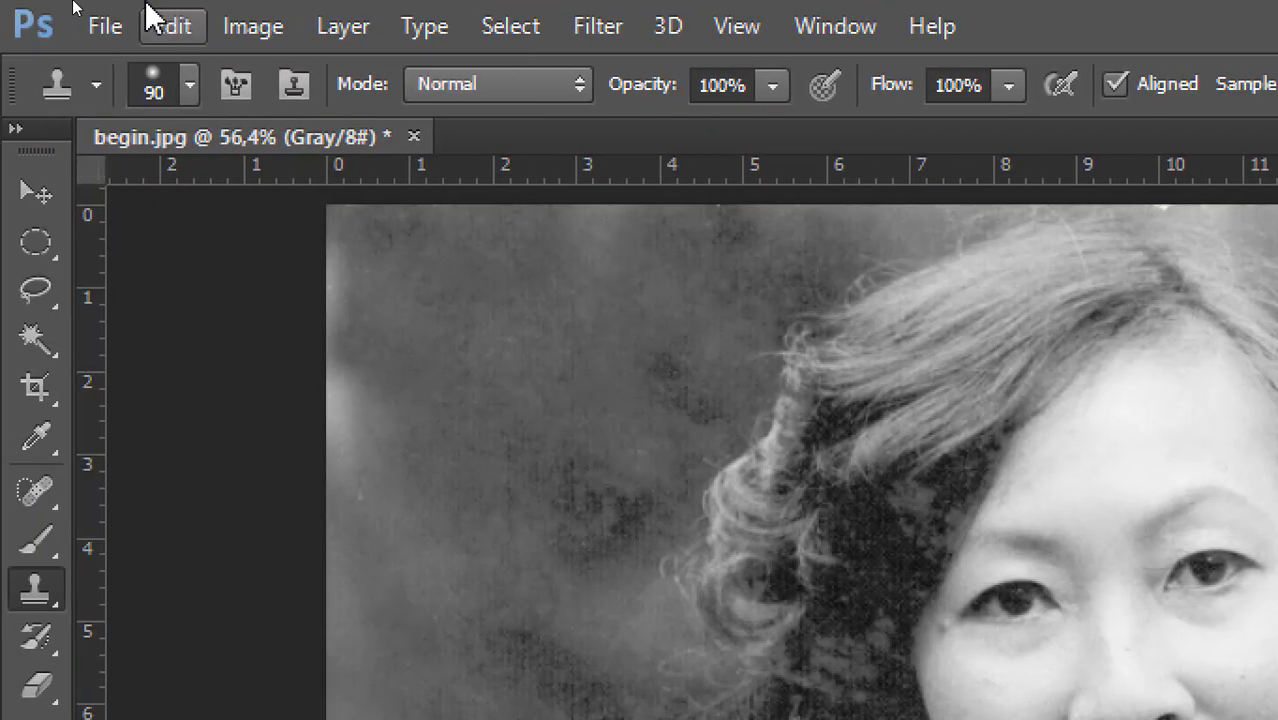
# Set the clone brush hardness to 100% and try cloning background over the specks in the photo's lower-left corner.
pyautogui.click(196, 78)
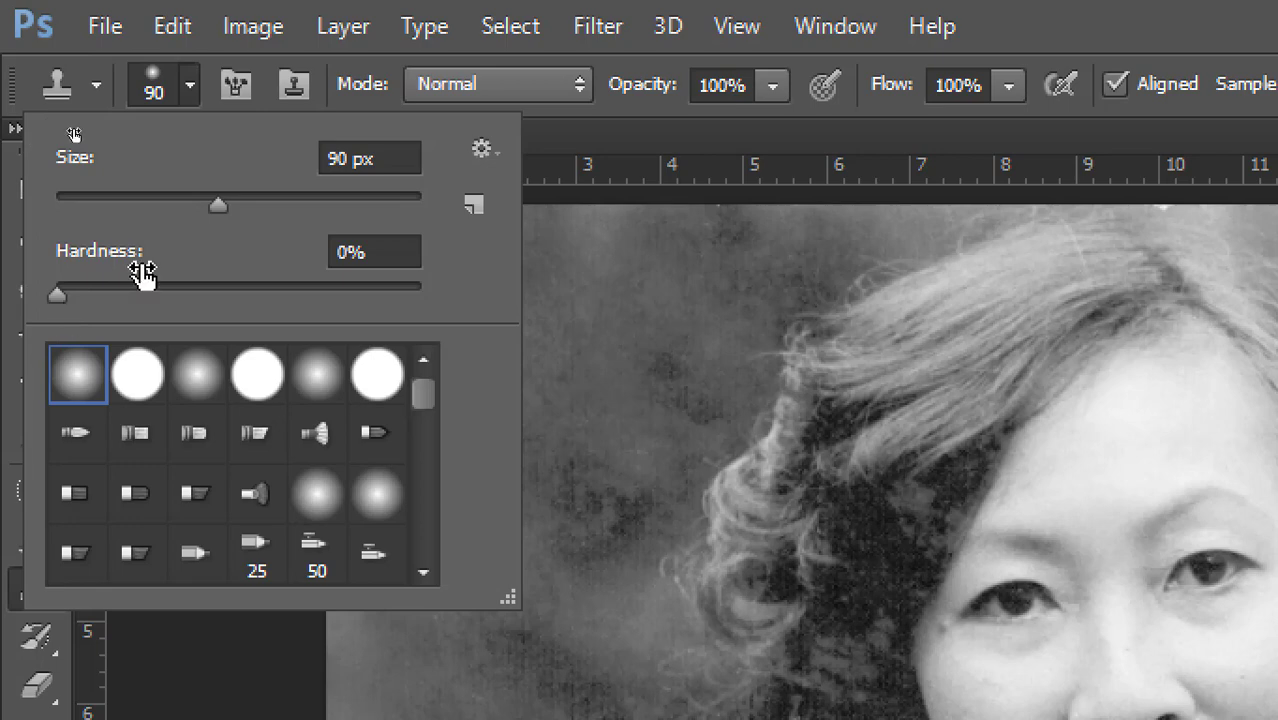
pyautogui.moveTo(50, 297); pyautogui.dragTo(398, 321)
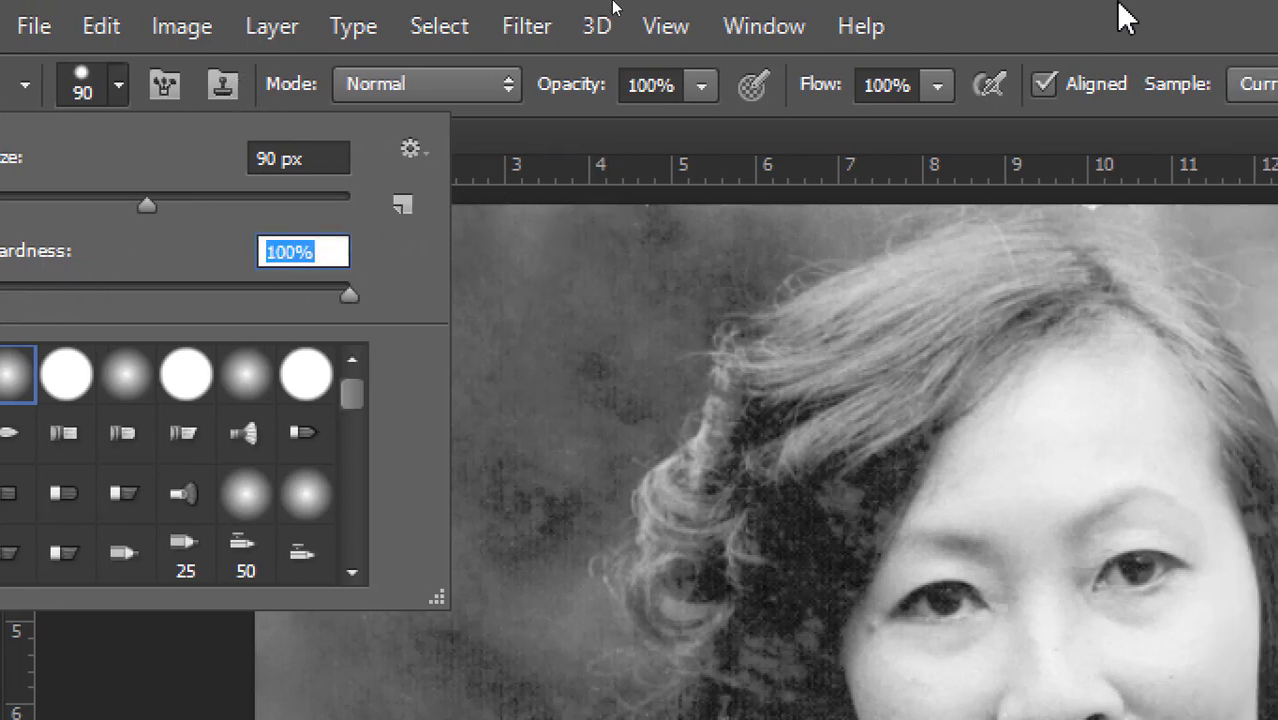
pyautogui.click(1191, 5)
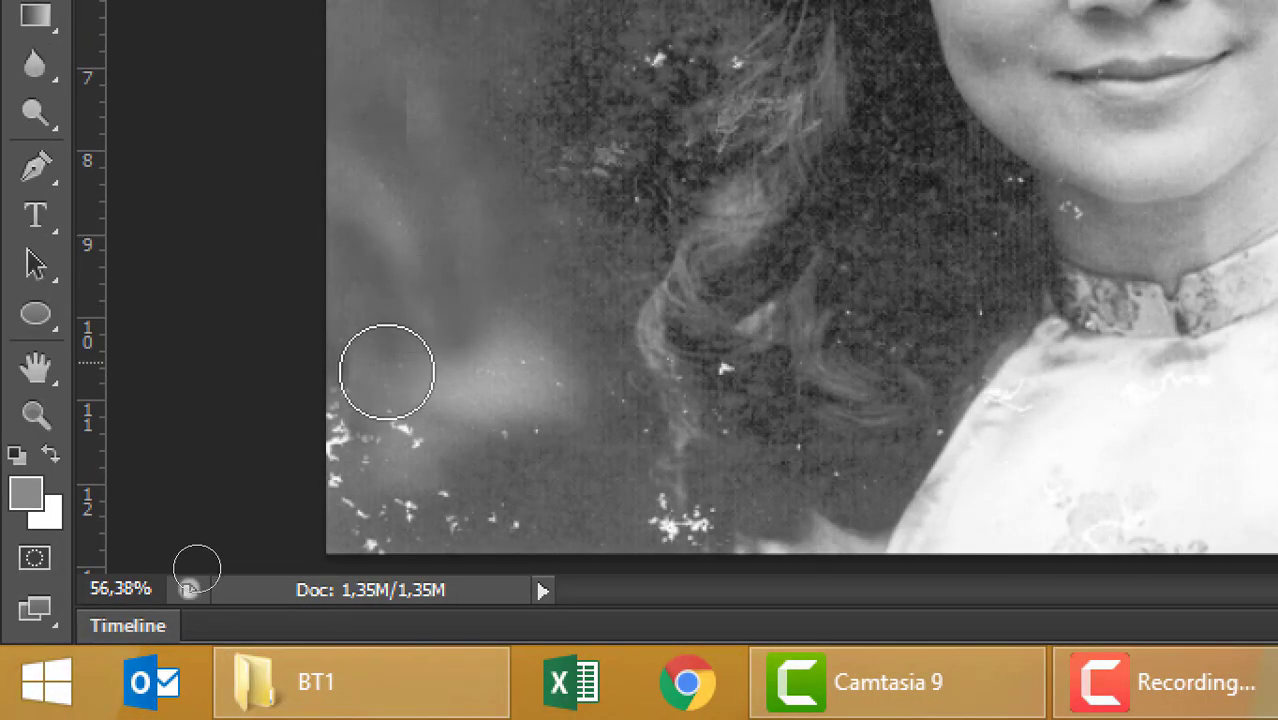
pyautogui.moveTo(385, 371); pyautogui.dragTo(416, 422)
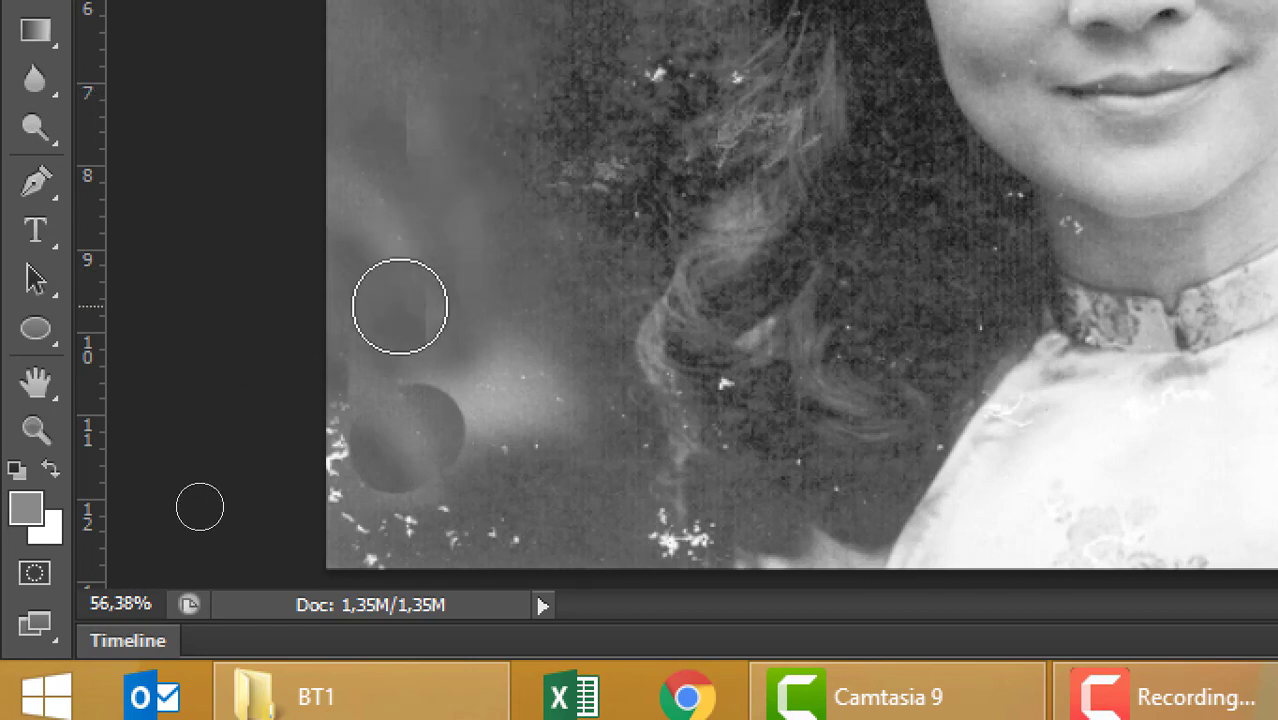
pyautogui.moveTo(399, 331)
pyautogui.mouseDown()
pyautogui.moveTo(421, 470)
pyautogui.moveTo(417, 448)
pyautogui.moveTo(498, 405)
pyautogui.moveTo(452, 409)
pyautogui.moveTo(419, 479)
pyautogui.mouseUp()
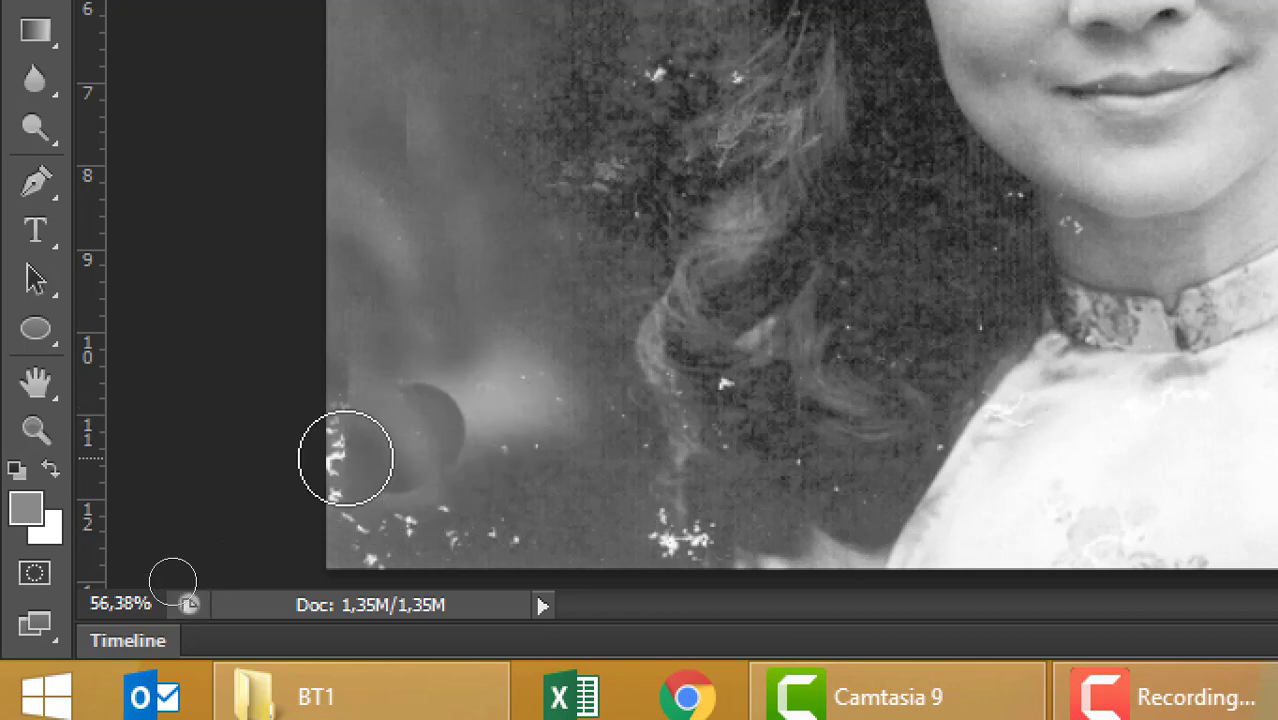
# Undo the hard-edged clone stroke and return the Clone Stamp brush hardness to its softest setting.
pyautogui.press('v')
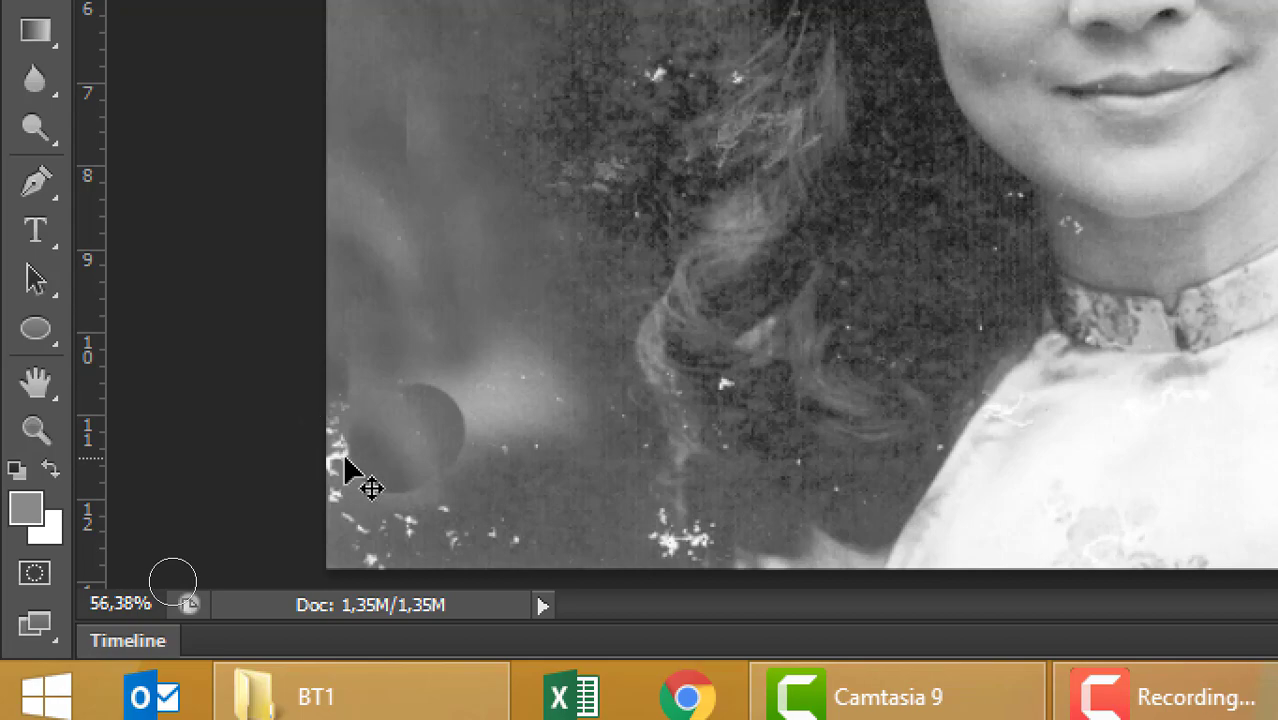
pyautogui.hotkey('ctrl', 'z')
pyautogui.press('s')
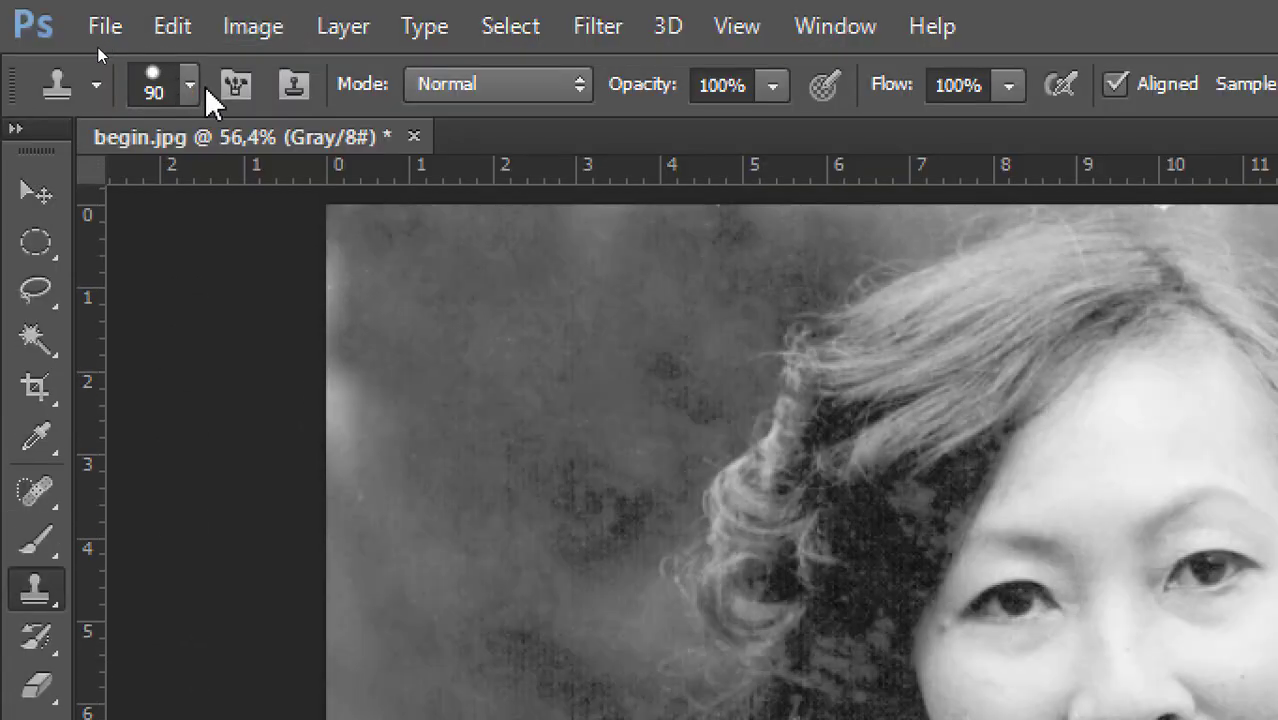
pyautogui.click(190, 85)
pyautogui.moveTo(420, 296); pyautogui.dragTo(10, 360)
pyautogui.press('Return')
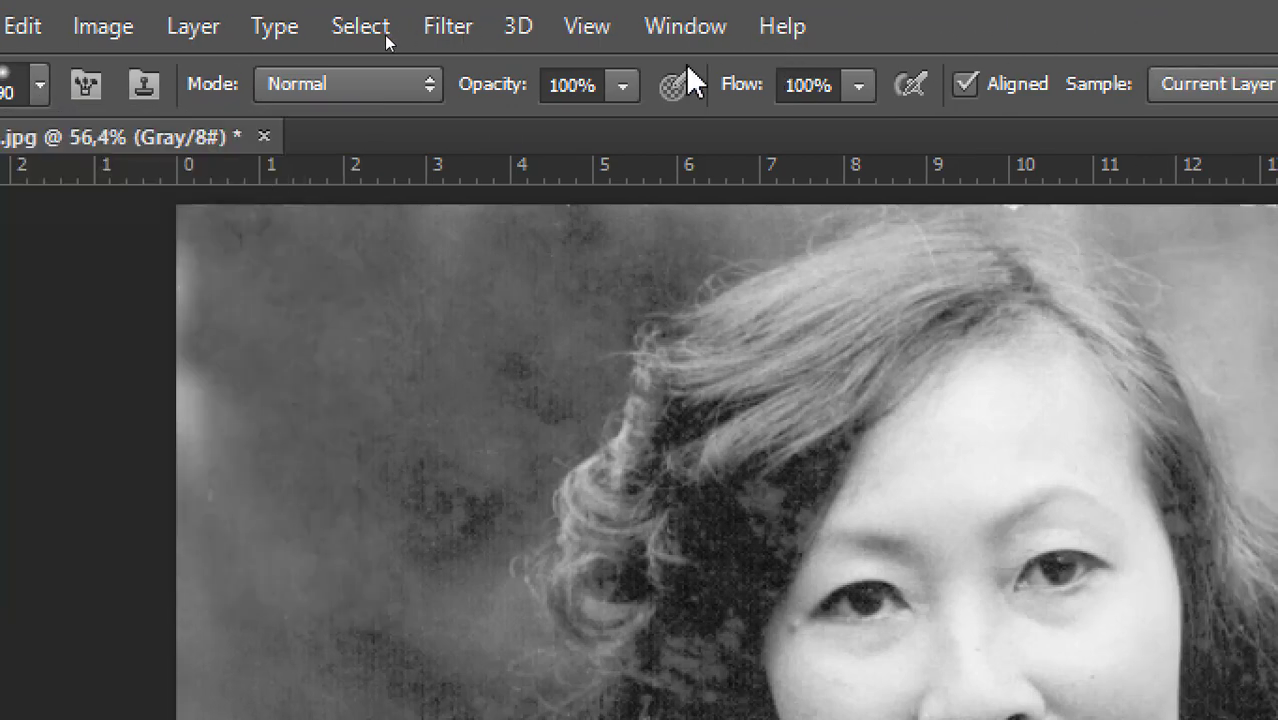
# Lower the Clone Stamp opacity to 73%.
pyautogui.click(621, 87)
pyautogui.moveTo(582, 132); pyautogui.dragTo(569, 126)
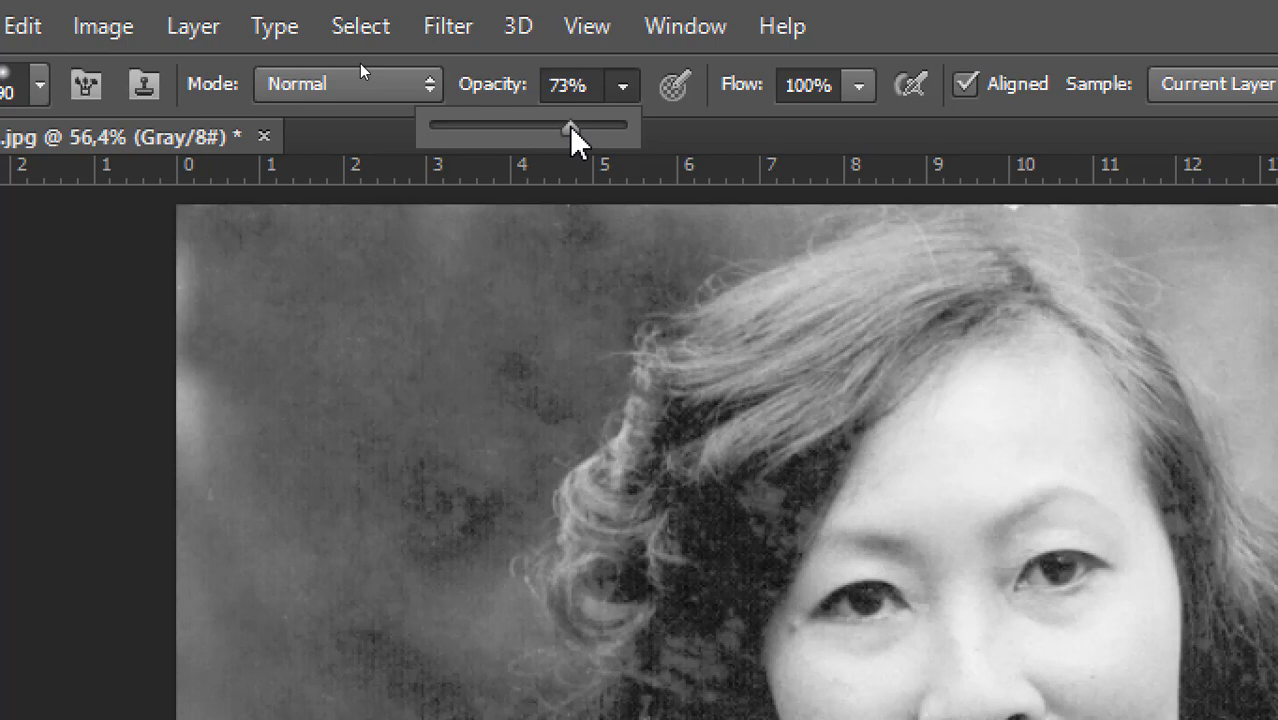
pyautogui.click(1042, 10)
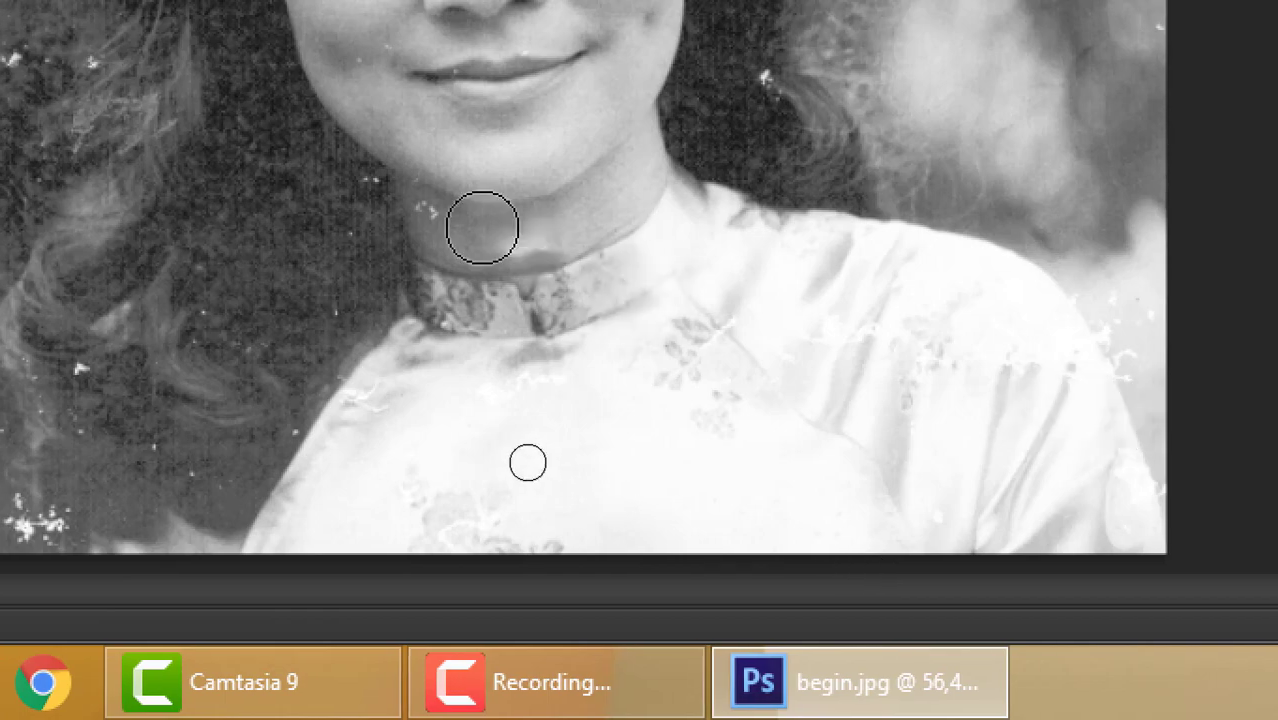
# Clone out the cluster of white specks on the shadowed side of the neck, using a smaller brush and nearby sampled skin.
pyautogui.scroll(5, 485, 300)
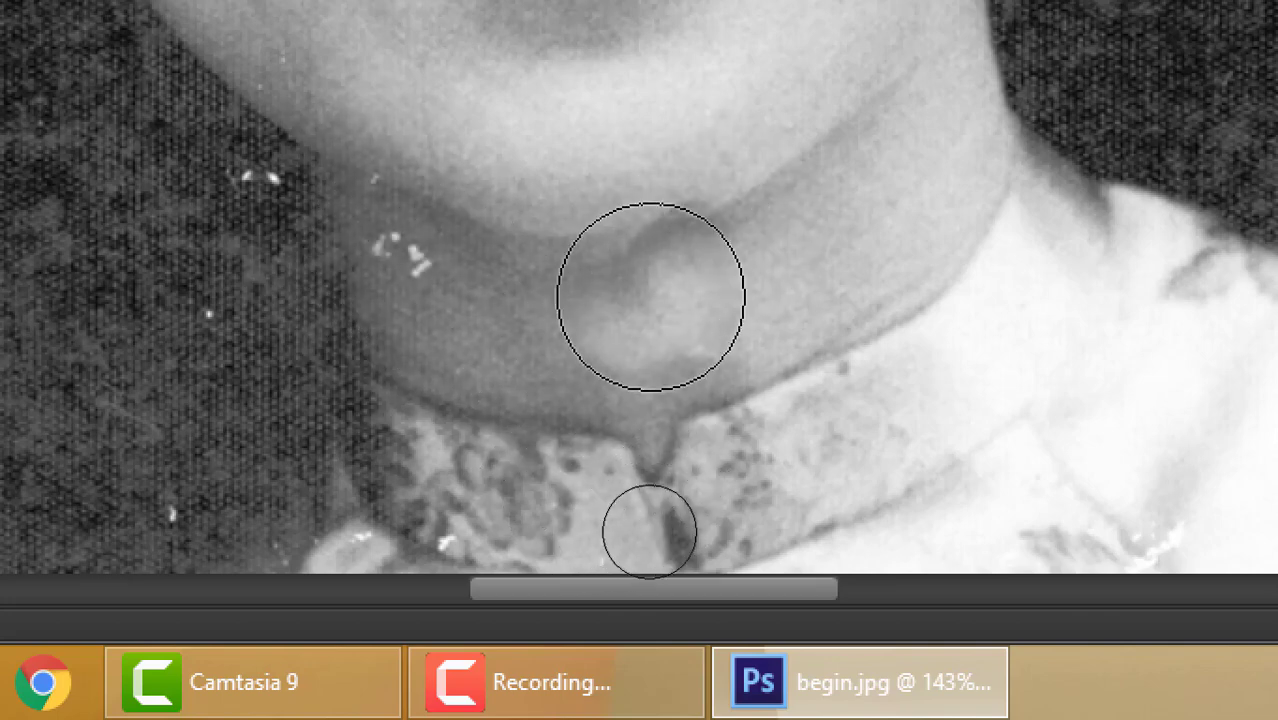
pyautogui.press('[')
pyautogui.press('[')
pyautogui.press('[')
pyautogui.press('[')
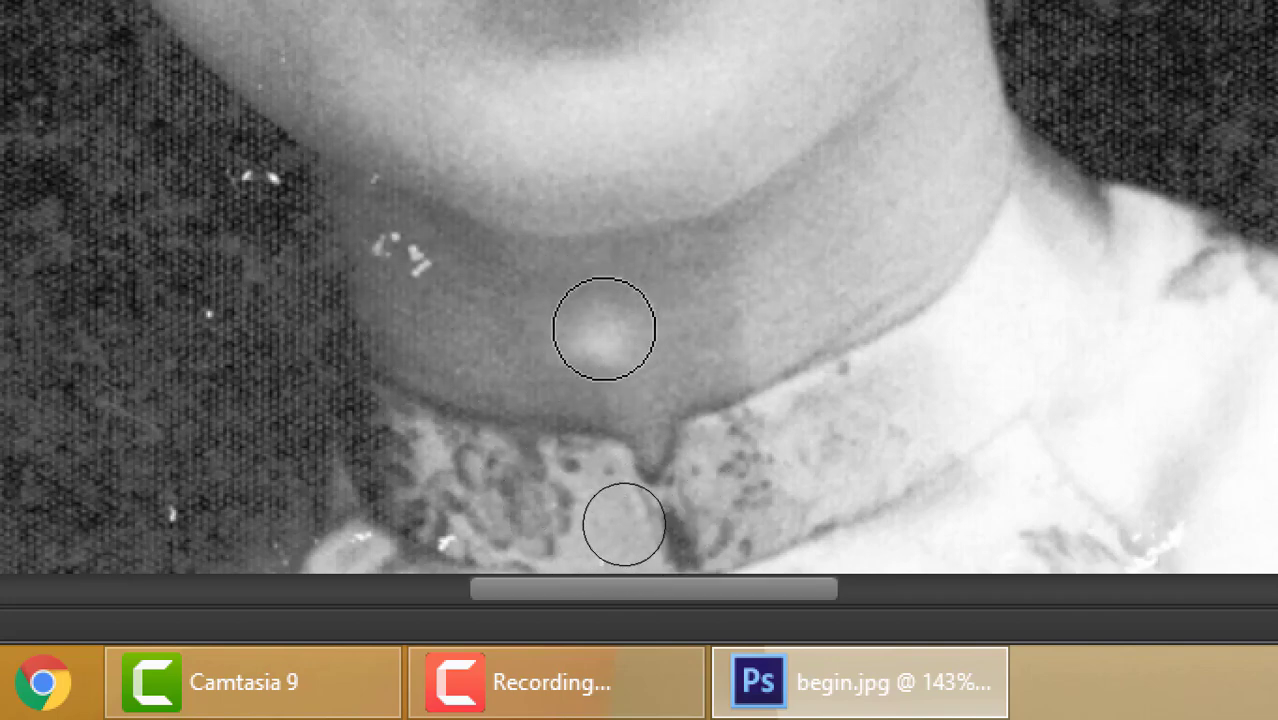
pyautogui.press('[')
pyautogui.press('[')
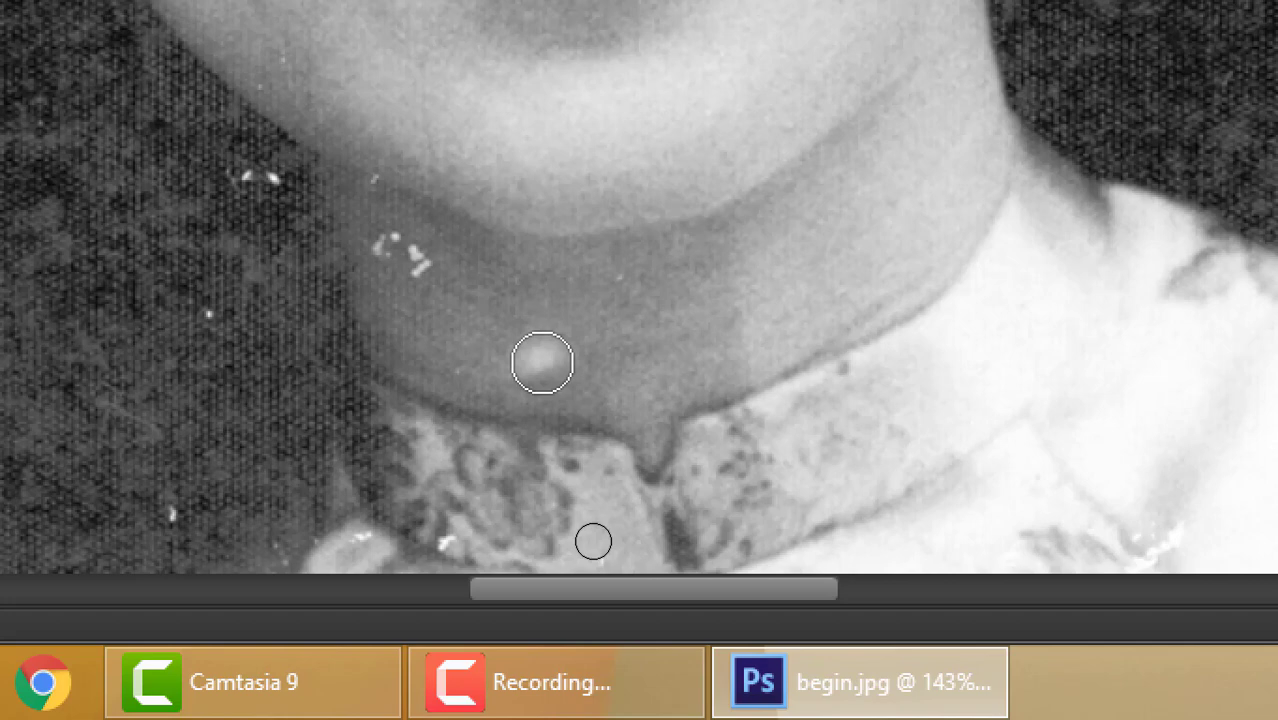
pyautogui.click(542, 362)
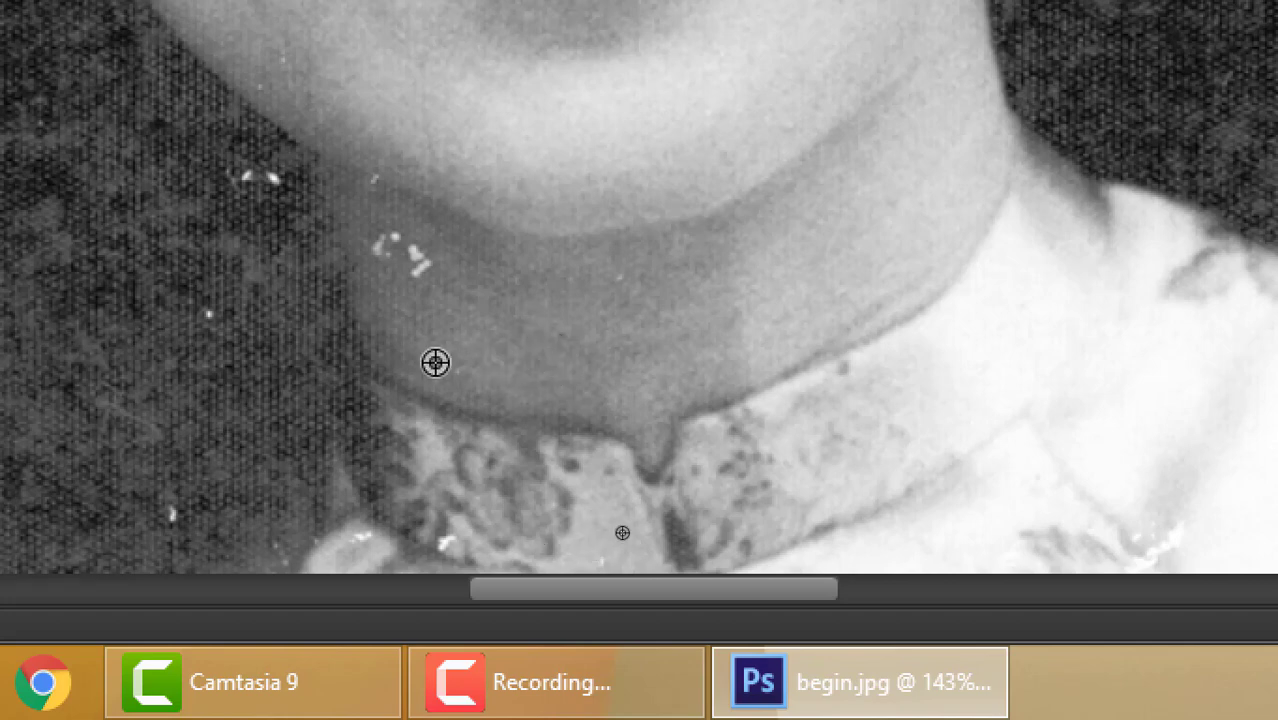
pyautogui.keyDown('alt'); pyautogui.click(514, 357); pyautogui.keyUp('alt')
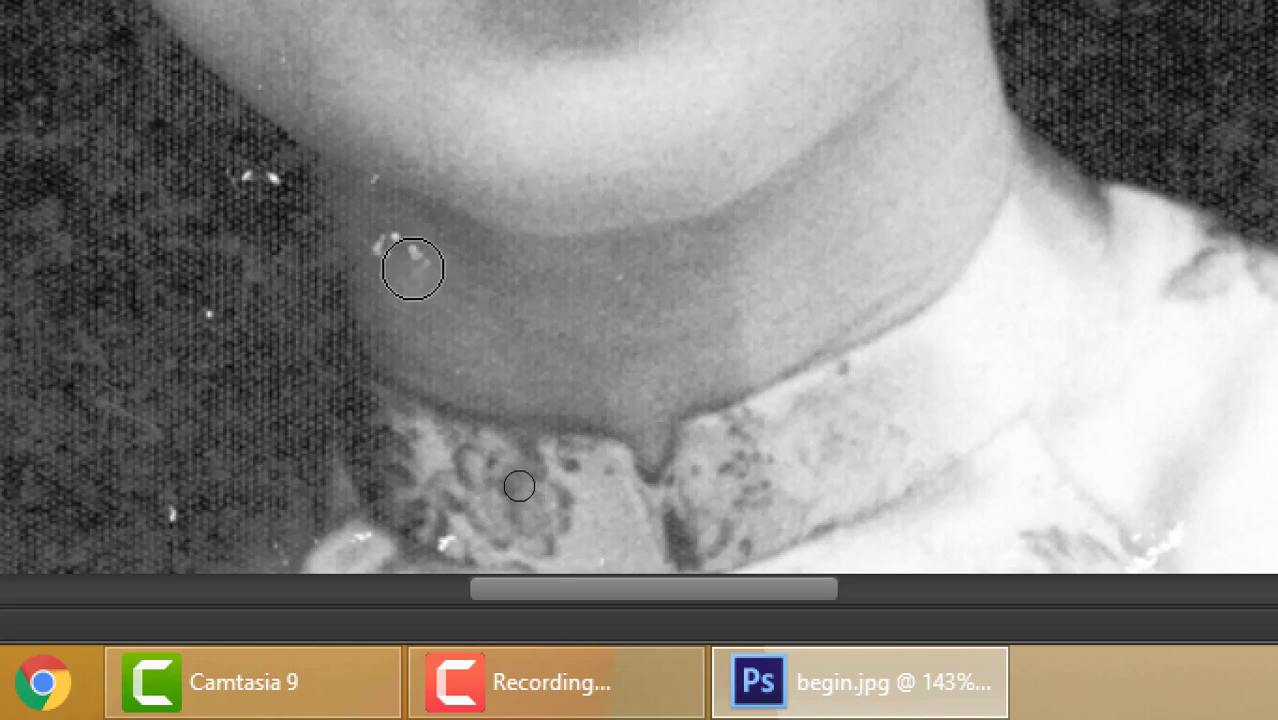
pyautogui.click(405, 260)
pyautogui.click(402, 258)
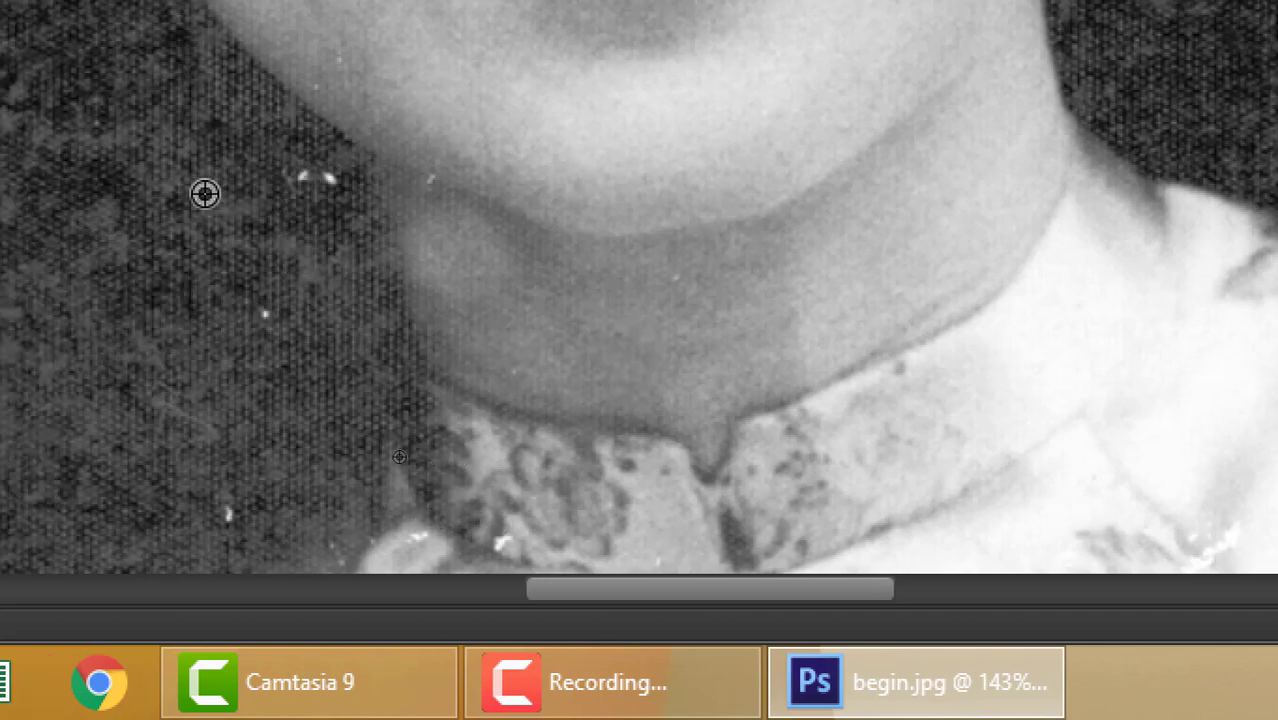
# Clone dark background texture over the white specks beside the jaw and in the dark area next to the collar.
pyautogui.keyDown('alt'); pyautogui.click(205, 194); pyautogui.keyUp('alt')
pyautogui.moveTo(263, 194)
pyautogui.mouseDown()
pyautogui.moveTo(325, 177)
pyautogui.moveTo(293, 200)
pyautogui.moveTo(306, 184)
pyautogui.mouseUp()
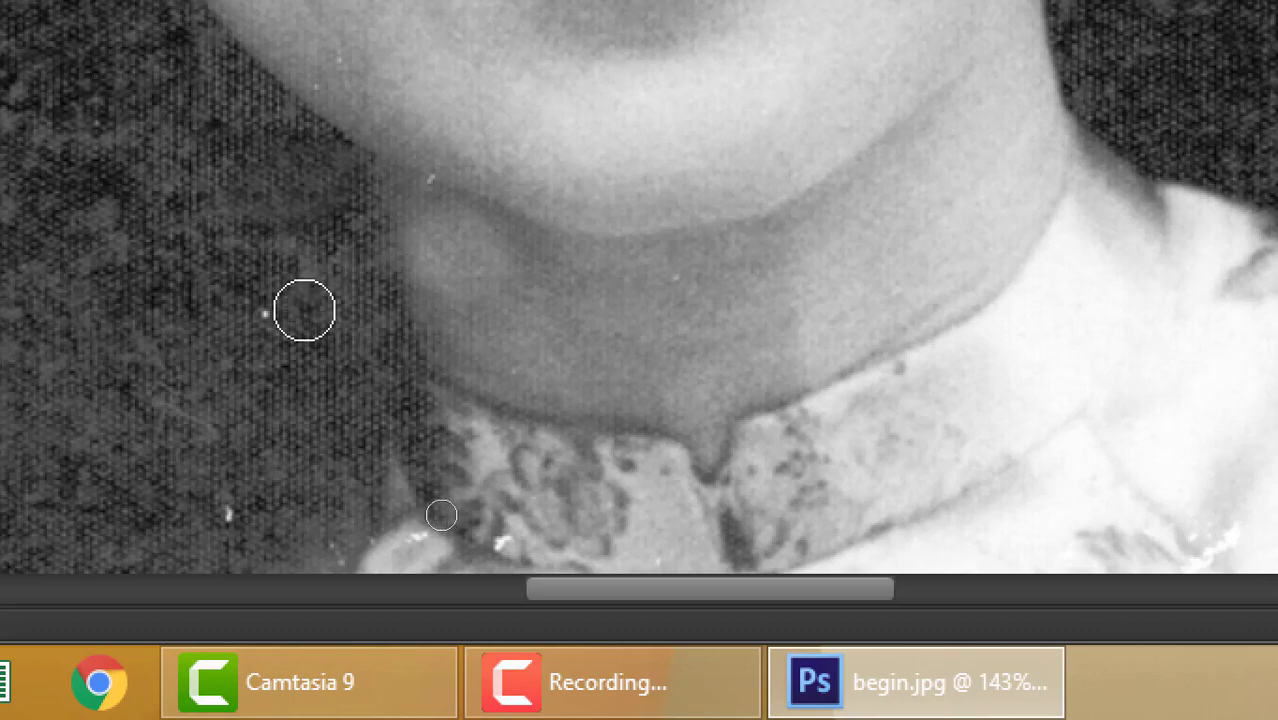
pyautogui.press('space')
pyautogui.moveTo(160, 459)
pyautogui.mouseDown()
pyautogui.moveTo(415, 263)
pyautogui.moveTo(452, 249)
pyautogui.mouseUp()
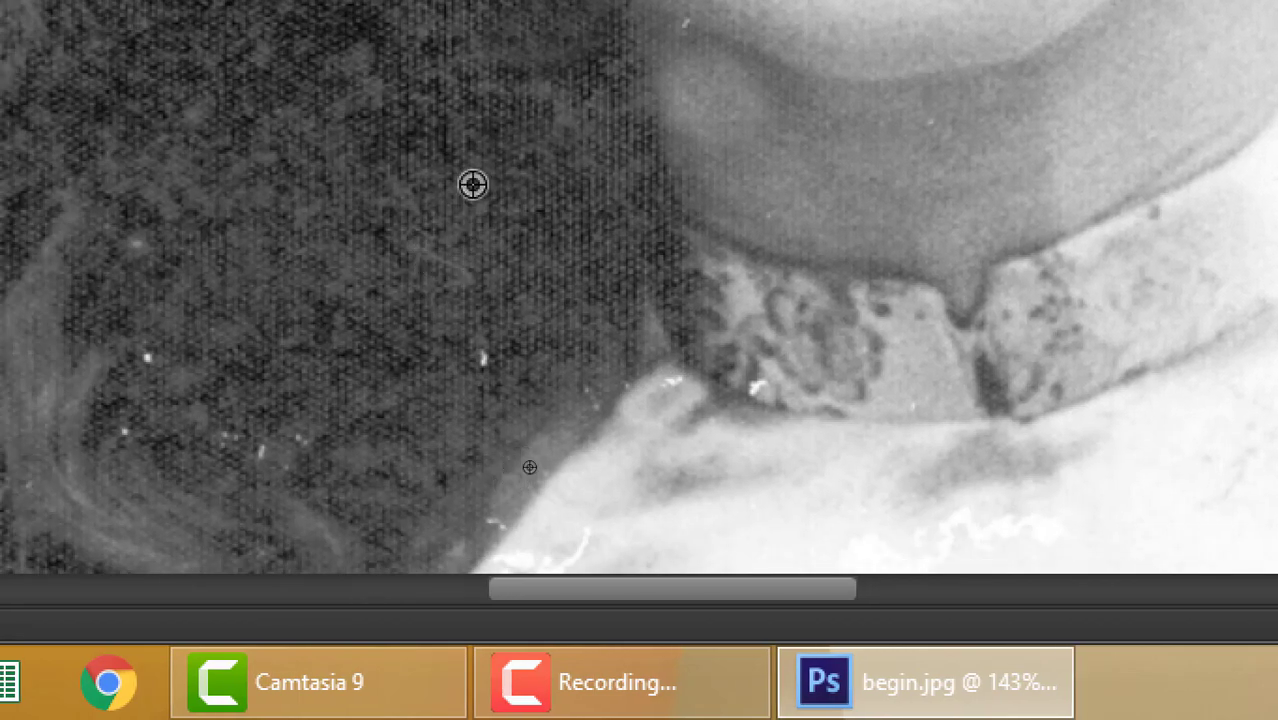
pyautogui.press('space')
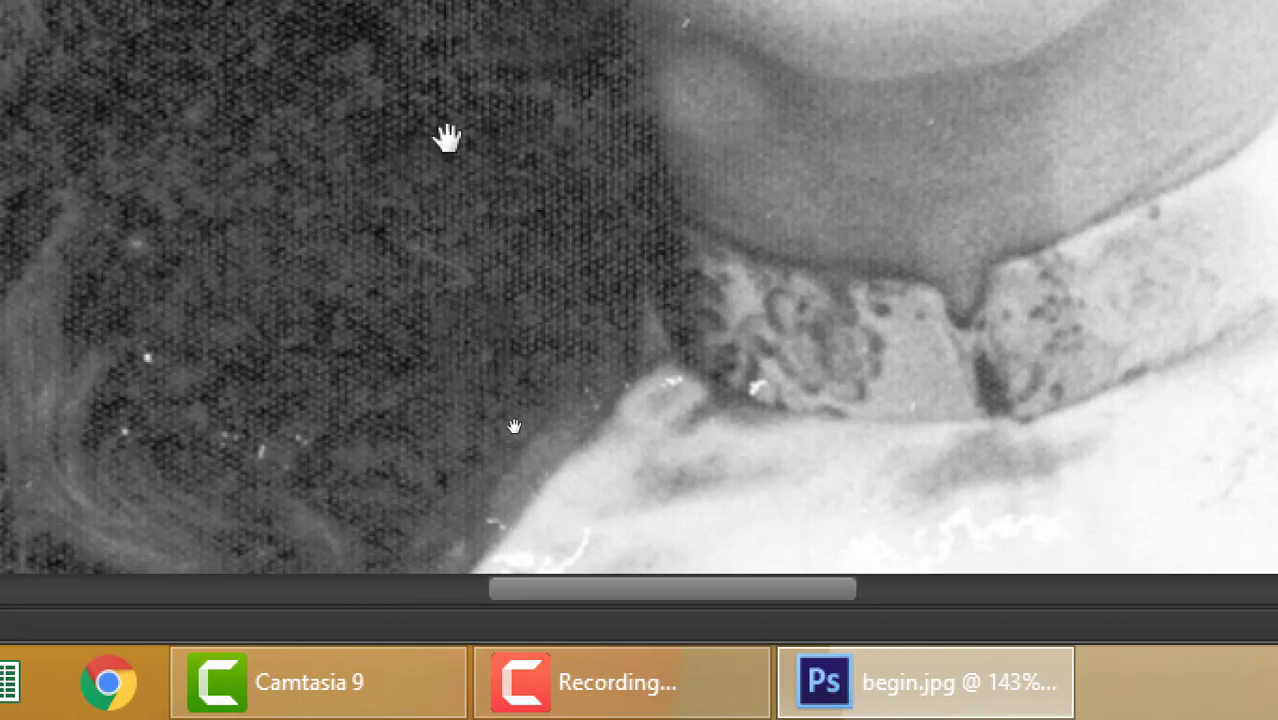
# Remove the light speck in the shadow just under the jawline with tone sampled beside it.
pyautogui.moveTo(445, 137); pyautogui.dragTo(108, 408)
pyautogui.scroll(8, 409, 276)
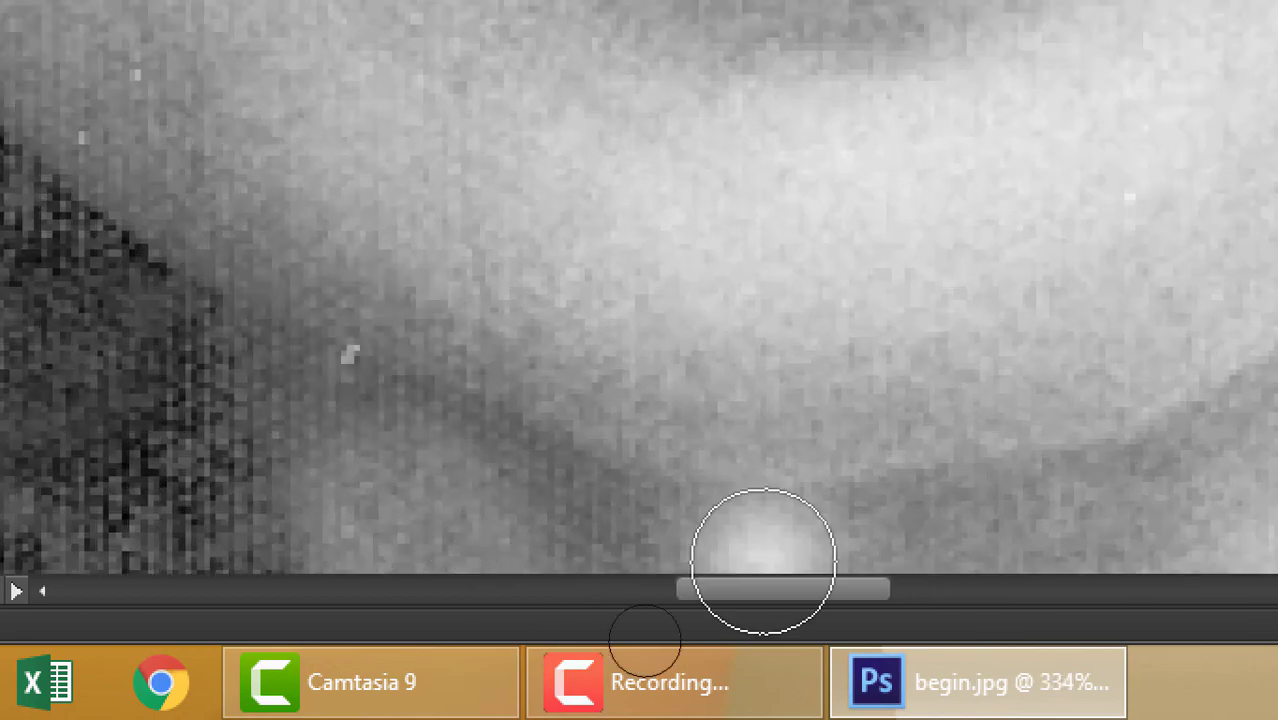
pyautogui.keyDown('alt'); pyautogui.click(465, 413); pyautogui.keyUp('alt')
pyautogui.click(346, 351)
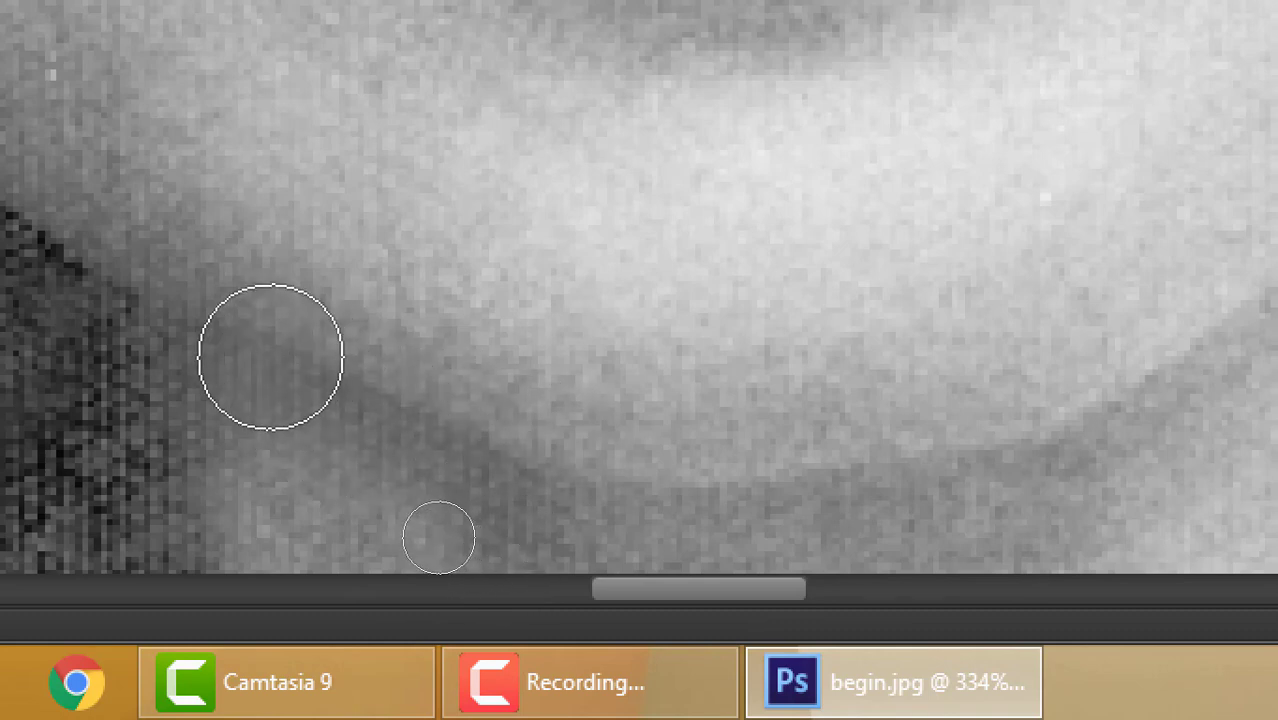
# Clone out the two tiny light specks along the jaw's edge, using a smaller brush and freshly sampled skin.
pyautogui.scroll(-5, 572, 340)
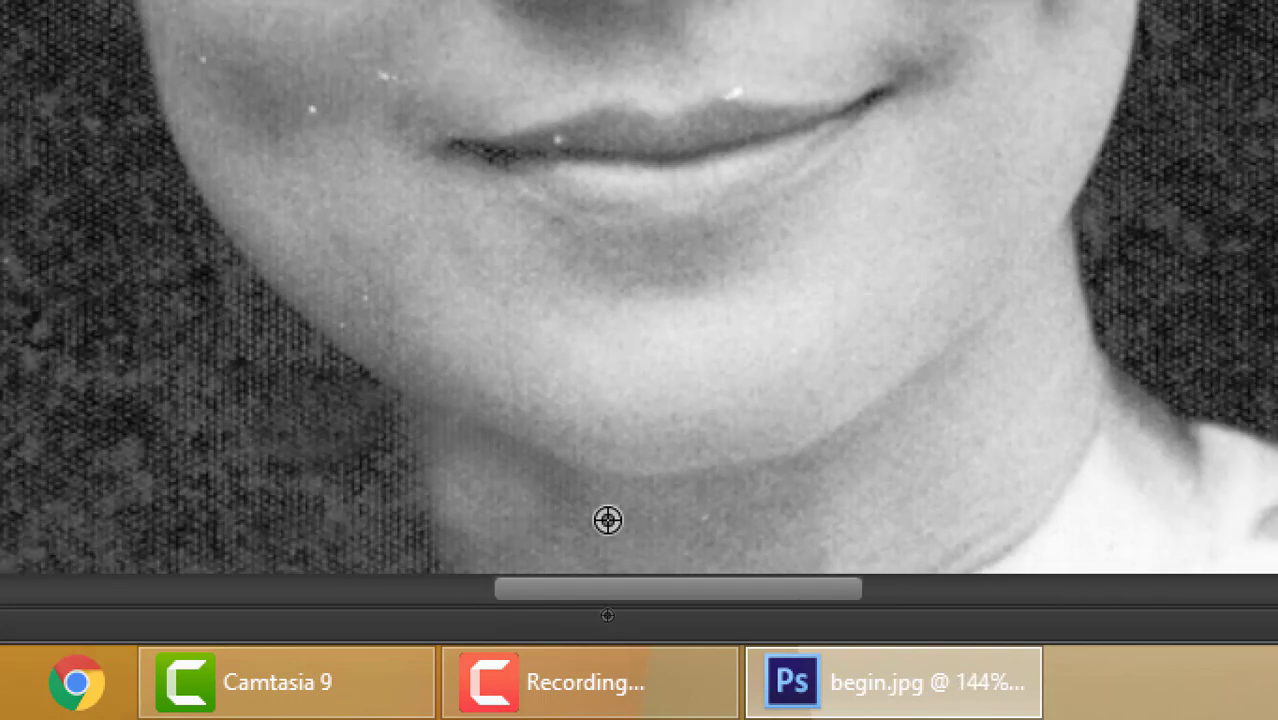
pyautogui.scroll(6, 230, 345)
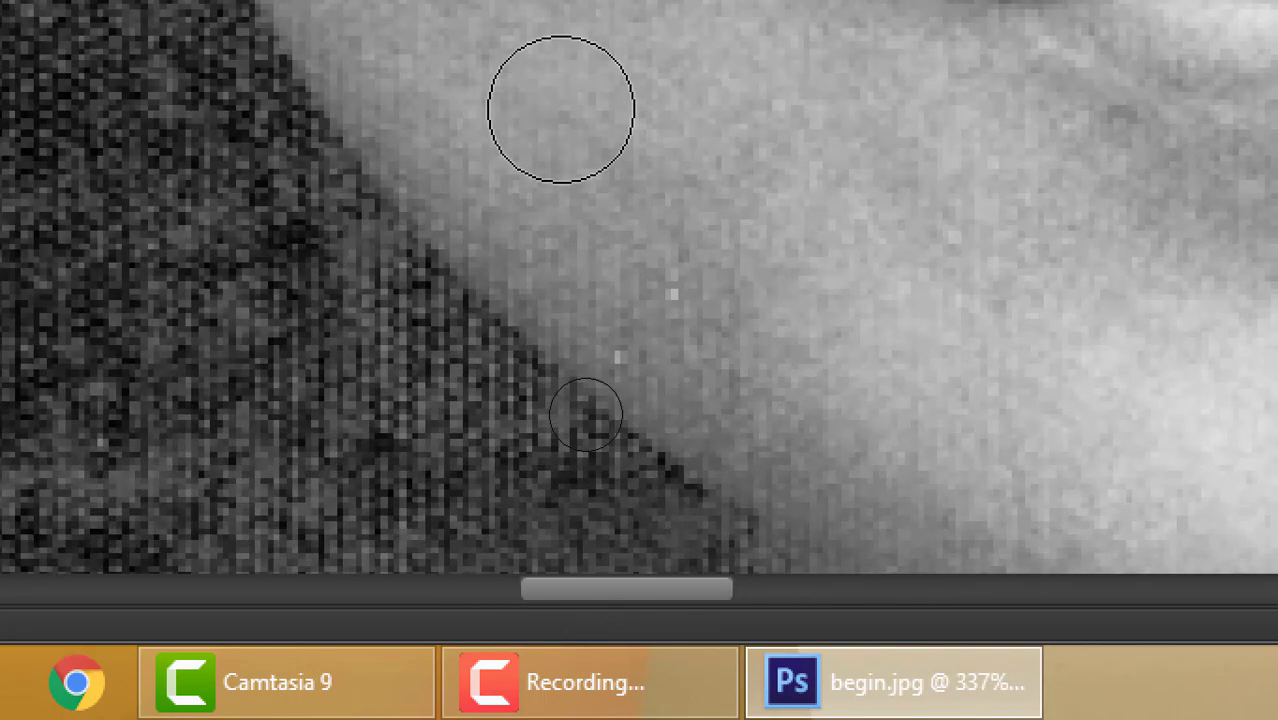
pyautogui.press('[')
pyautogui.press('[')
pyautogui.press('[')
pyautogui.press('[')
pyautogui.press('[')
pyautogui.press('[')
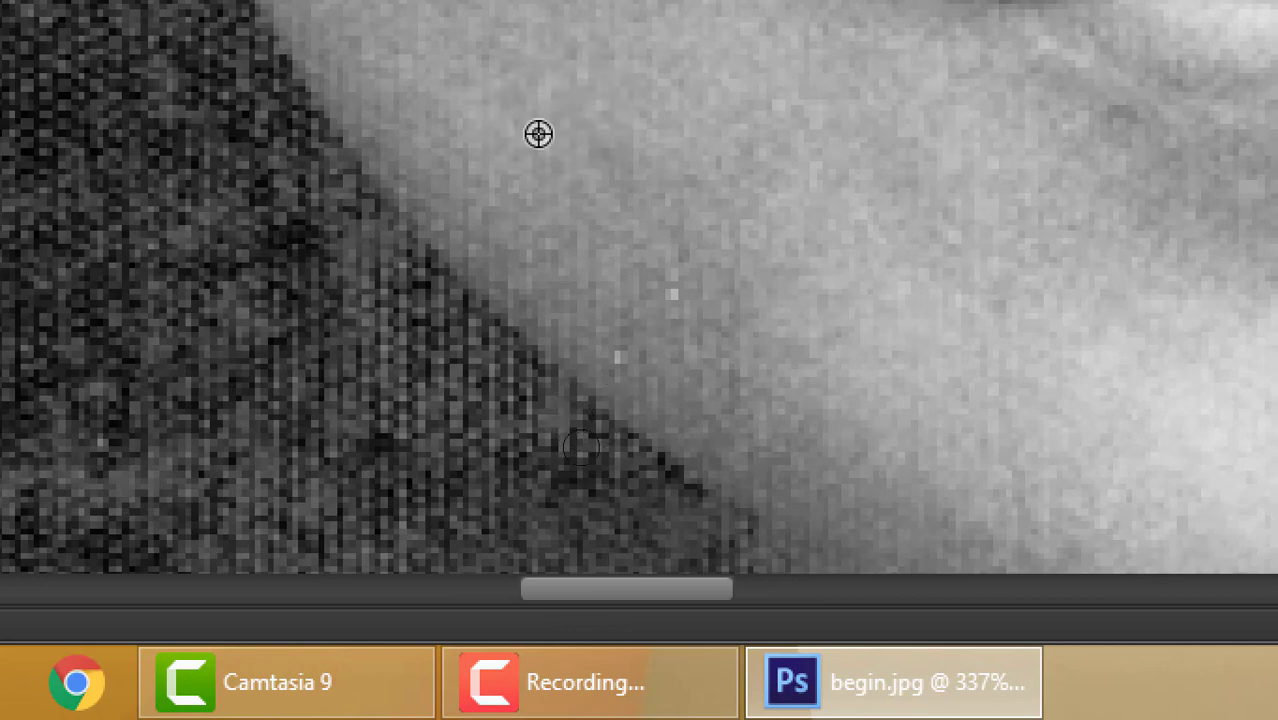
pyautogui.keyDown('alt'); pyautogui.click(538, 134); pyautogui.keyUp('alt')
pyautogui.moveTo(608, 328)
pyautogui.mouseDown()
pyautogui.moveTo(650, 382)
pyautogui.moveTo(626, 285)
pyautogui.mouseUp()
pyautogui.keyDown('alt'); pyautogui.click(631, 106); pyautogui.keyUp('alt')
pyautogui.click(675, 293)
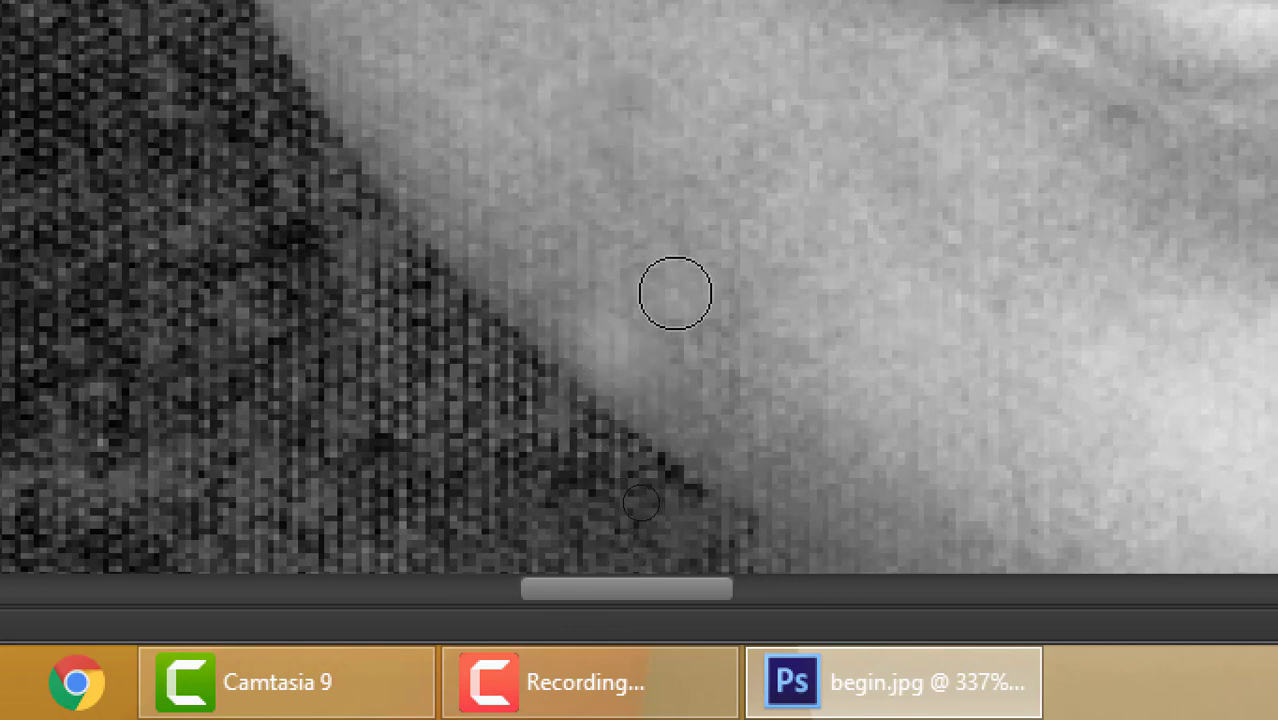
# Even out the light cloned patch at the jaw's edge with skin sampled just above it.
pyautogui.scroll(-4, 884, 294)
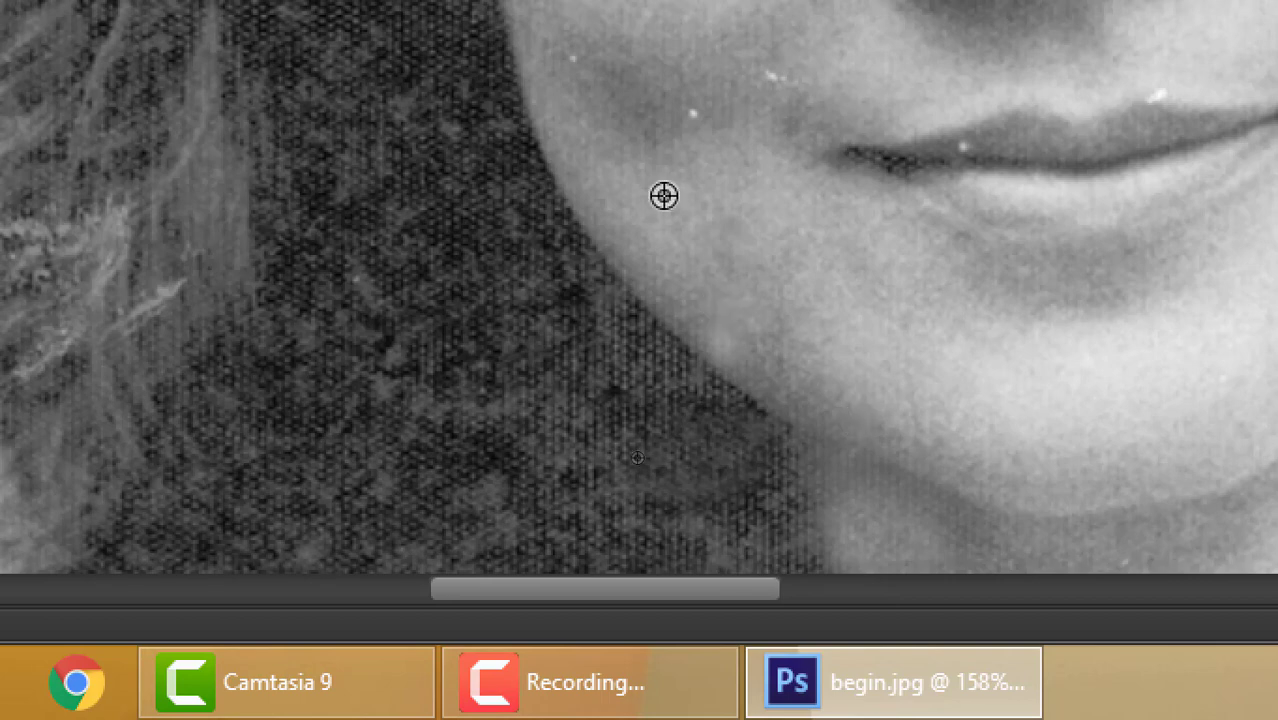
pyautogui.keyDown('alt'); pyautogui.click(675, 291); pyautogui.keyUp('alt')
pyautogui.moveTo(706, 335); pyautogui.dragTo(737, 346)
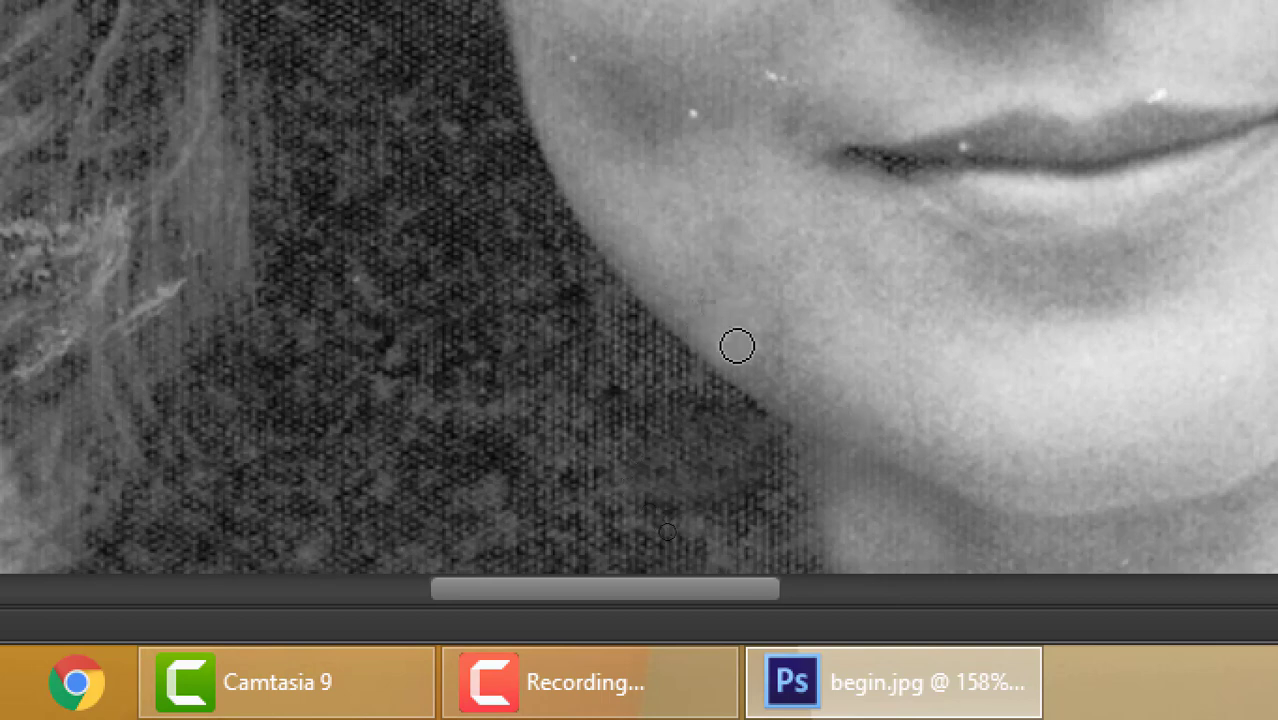
# Clone out the short white scratch on the cheek near the mouth corner, undoing a mismatched dab and resampling cheek tone.
pyautogui.scroll(5, 773, 451)
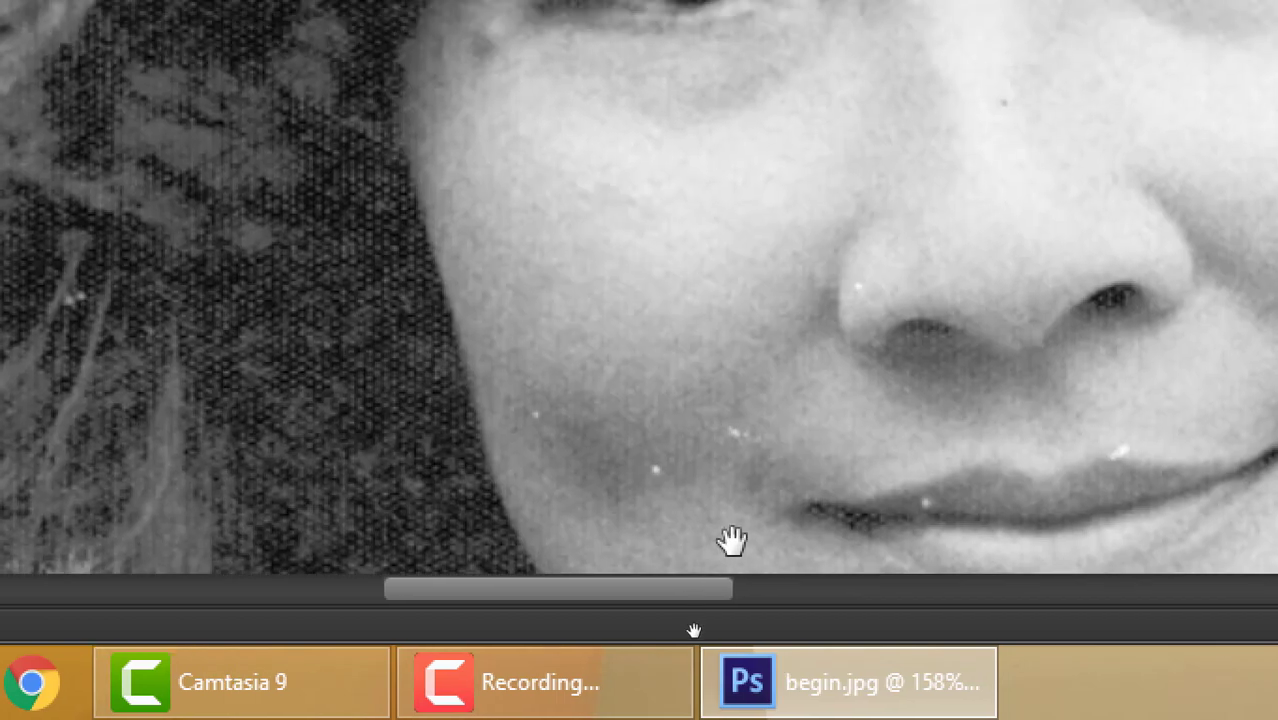
pyautogui.click(731, 424)
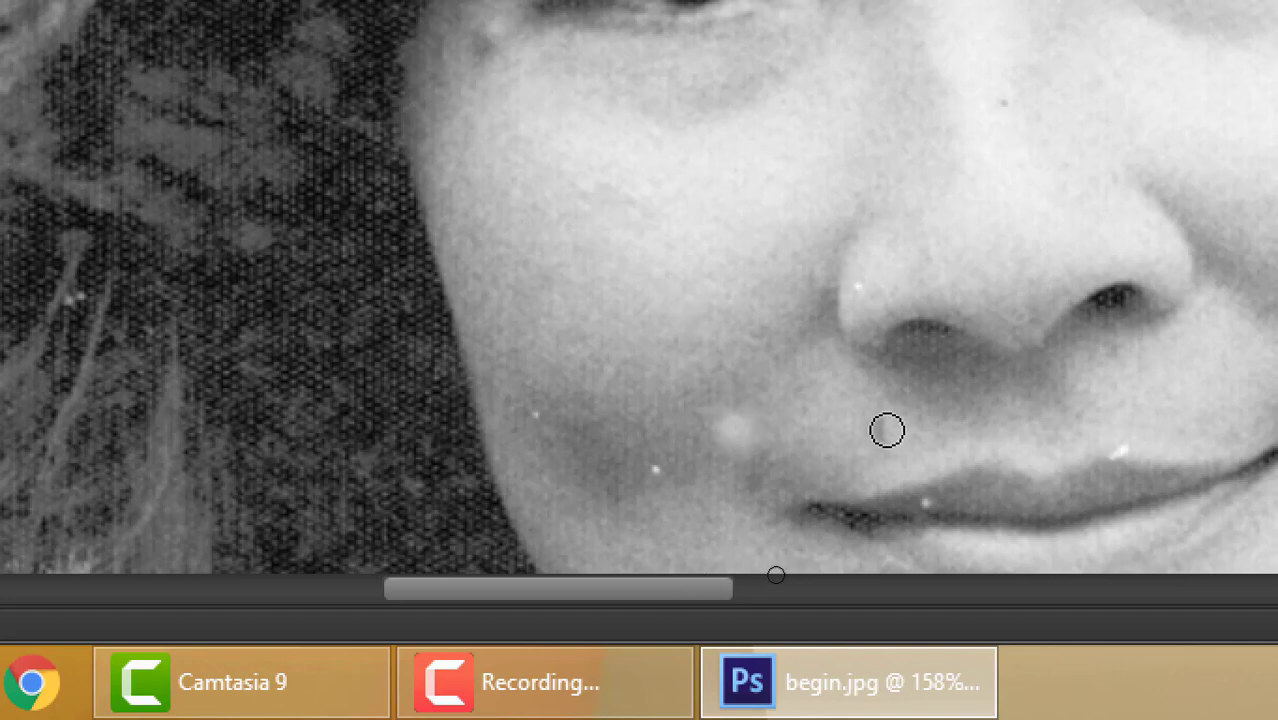
pyautogui.hotkey('ctrl', 'z')
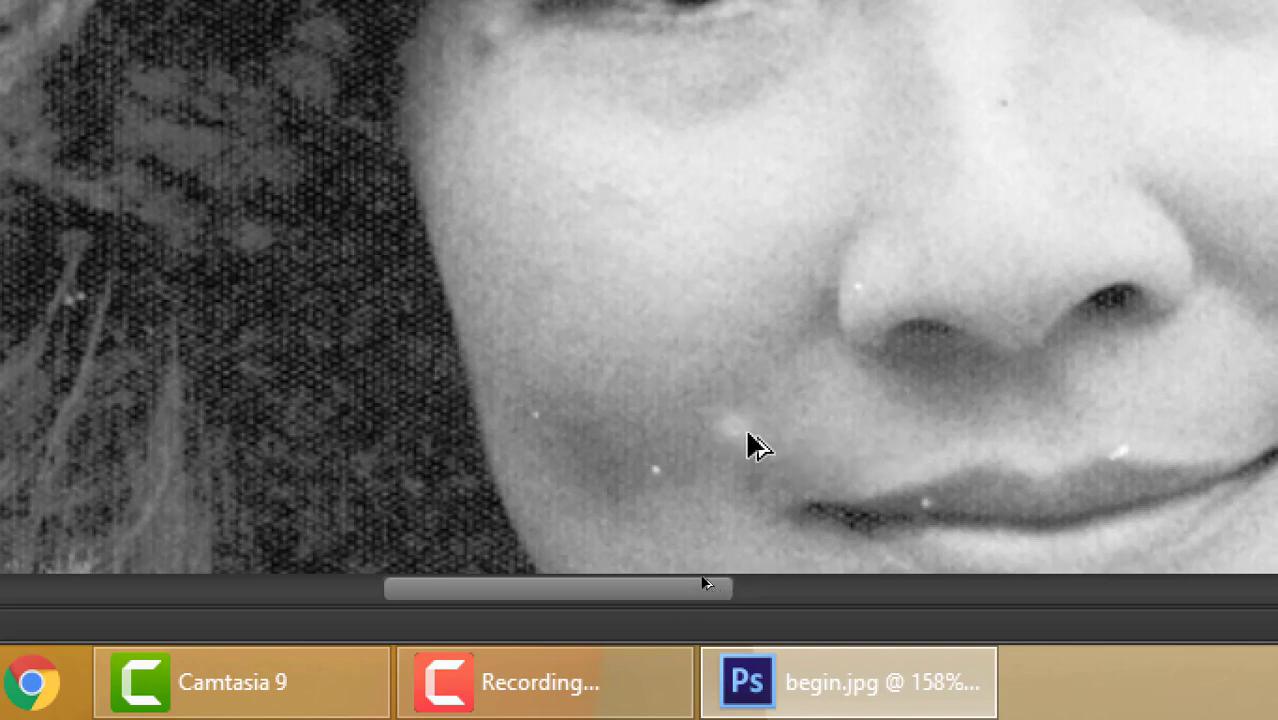
pyautogui.keyDown('alt'); pyautogui.click(625, 422); pyautogui.keyUp('alt')
pyautogui.moveTo(710, 422); pyautogui.dragTo(740, 424)
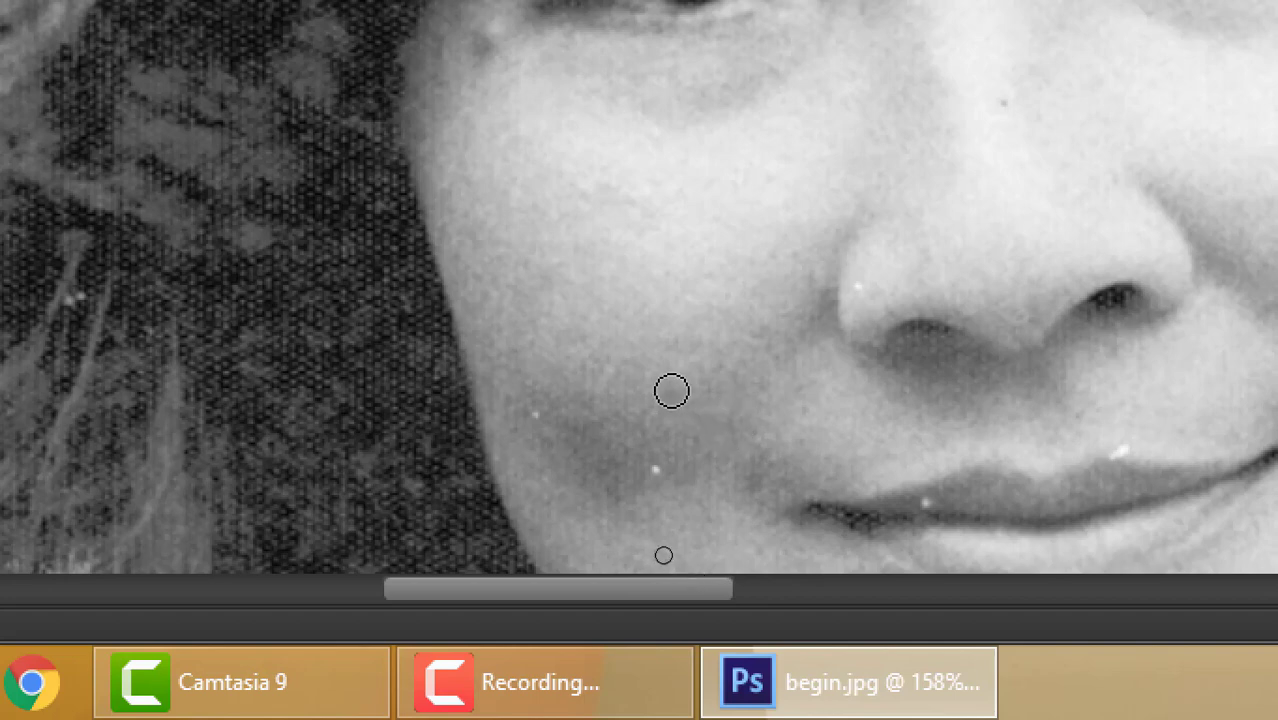
# Adjust the brush size and clone out the remaining white specks in the shaded hollow of the cheek.
pyautogui.press(']')
pyautogui.press(']')
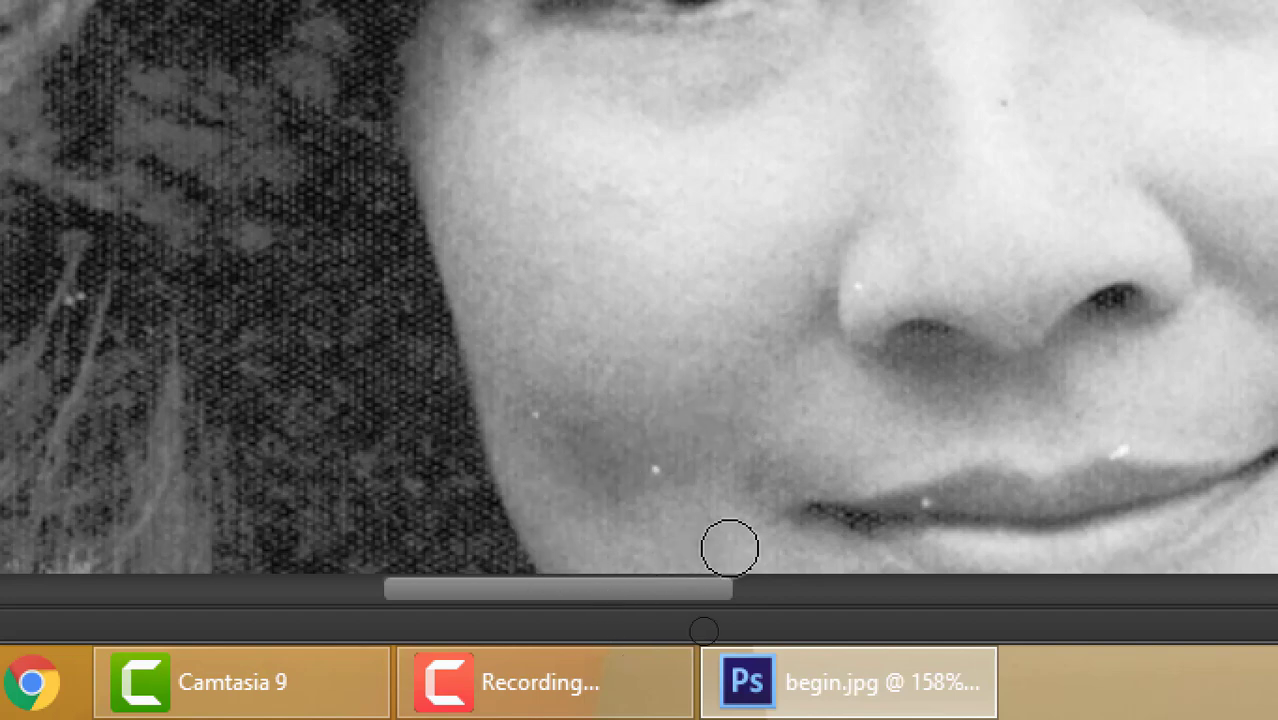
pyautogui.scroll(-3, 760, 400)
pyautogui.scroll(2, 579, 368)
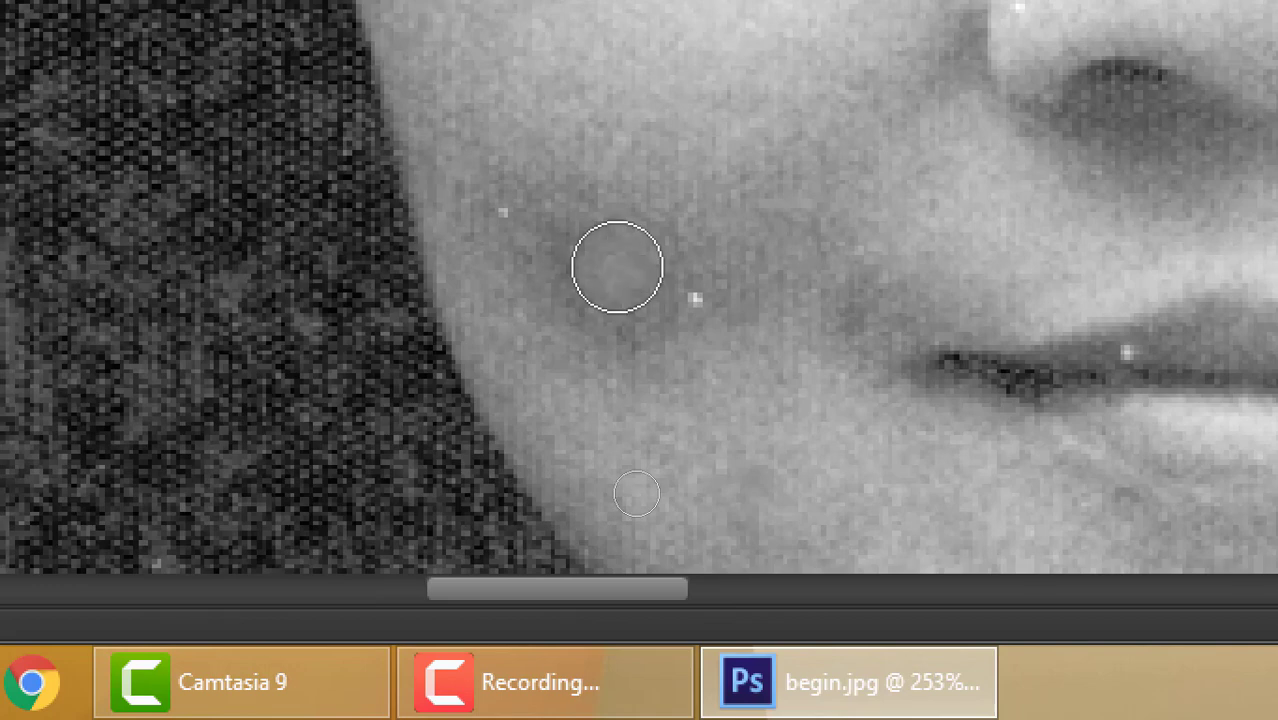
pyautogui.press('[')
pyautogui.press('[')
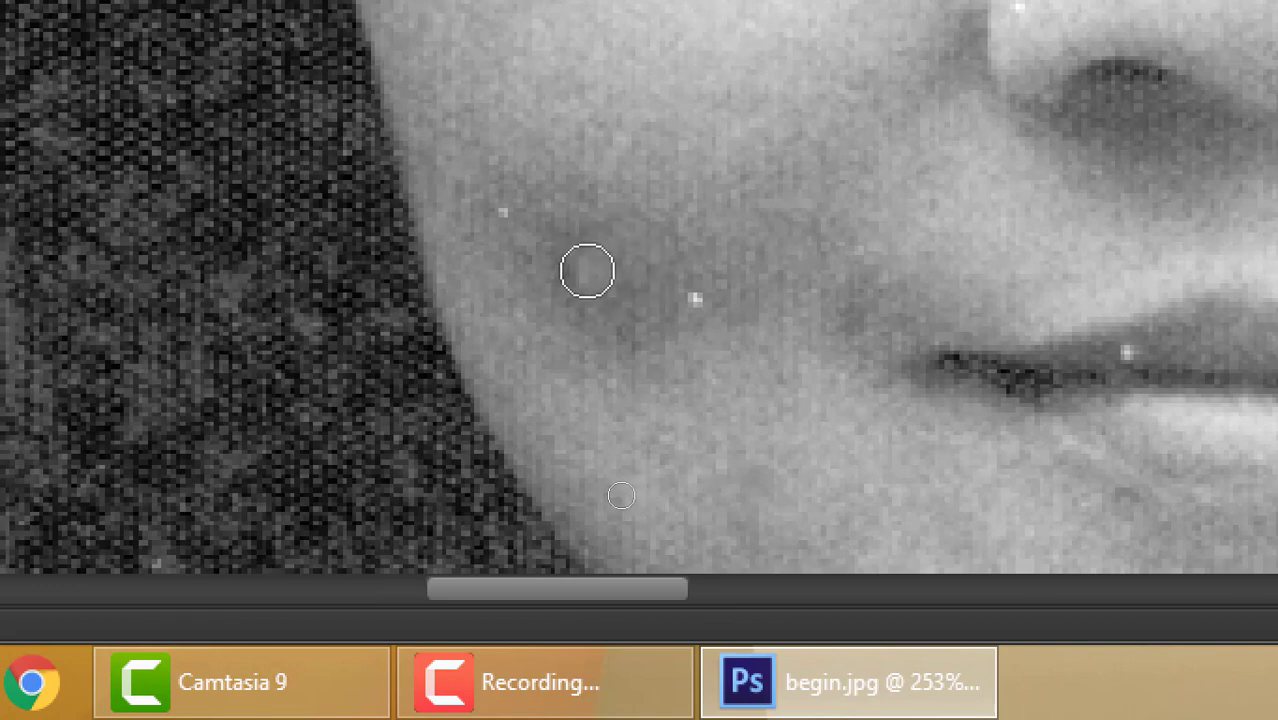
pyautogui.click(699, 298)
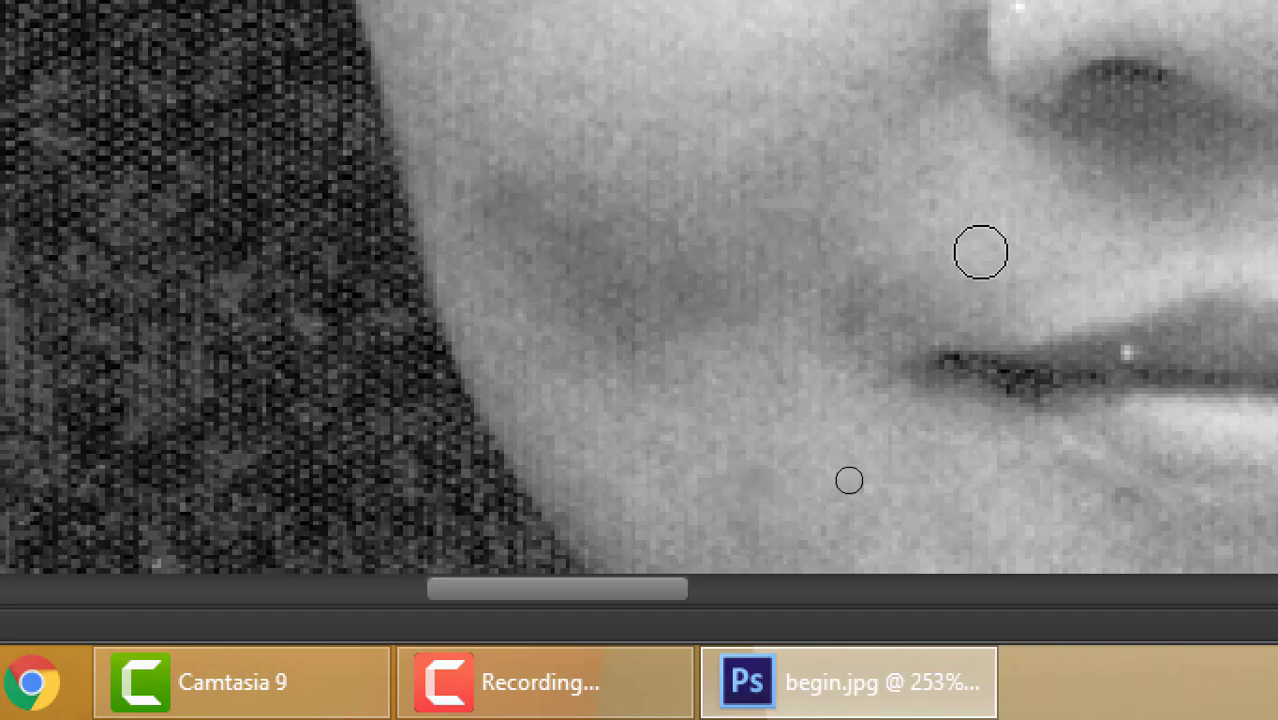
# Clone out the small white speck on the upper lip near the mouth corner, using a smaller brush and lip tone sampled beside it.
pyautogui.moveTo(1041, 232); pyautogui.dragTo(595, 277)
pyautogui.scroll(2, 699, 371)
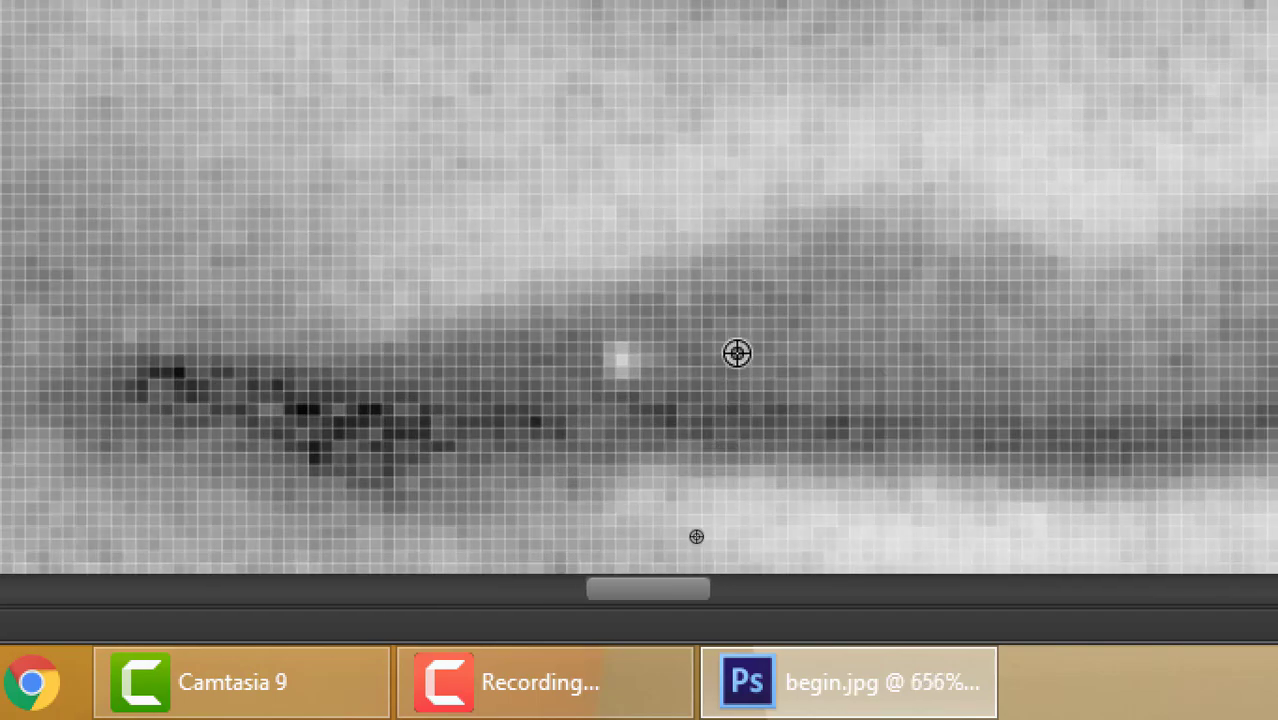
pyautogui.press('[')
pyautogui.press('[')
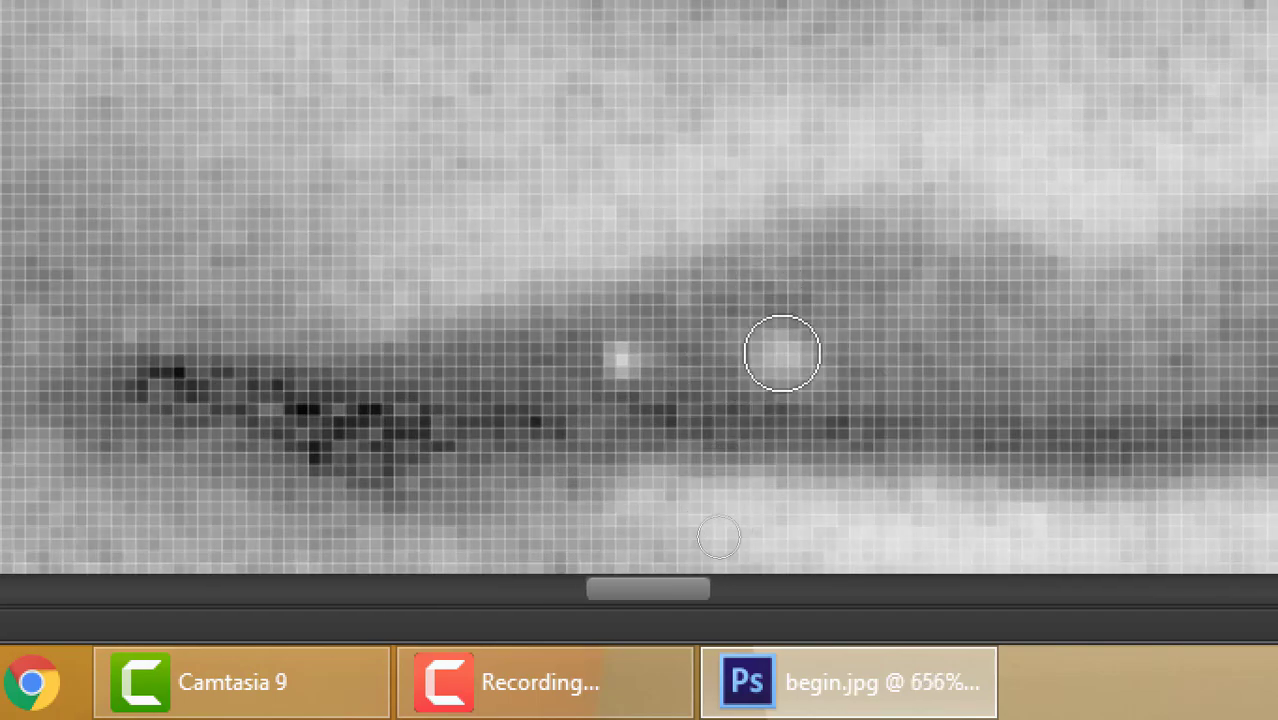
pyautogui.click(782, 353)
pyautogui.click(620, 358)
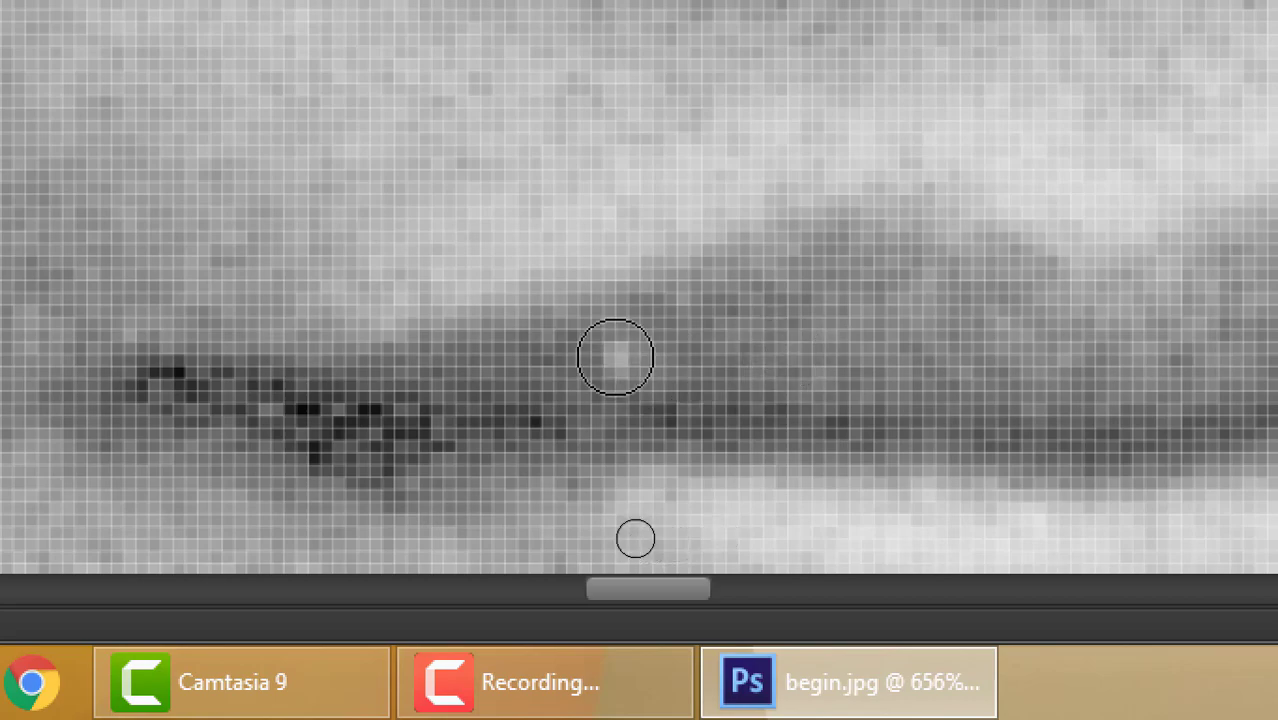
# Lasso a selection that follows the upper lip's top edge and loops around the mouth and the area below it.
pyautogui.scroll(-5, 776, 377)
pyautogui.scroll(5, 1073, 300)
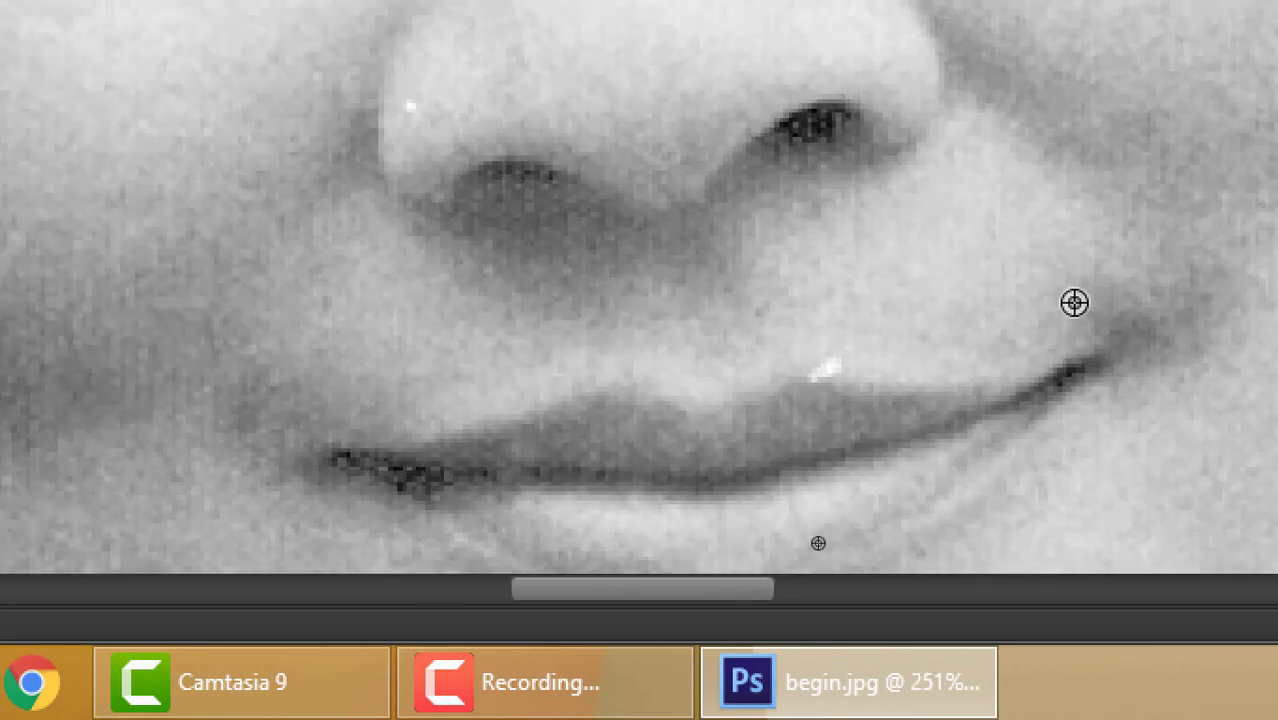
pyautogui.scroll(1, 813, 491)
pyautogui.scroll(-5, 785, 422)
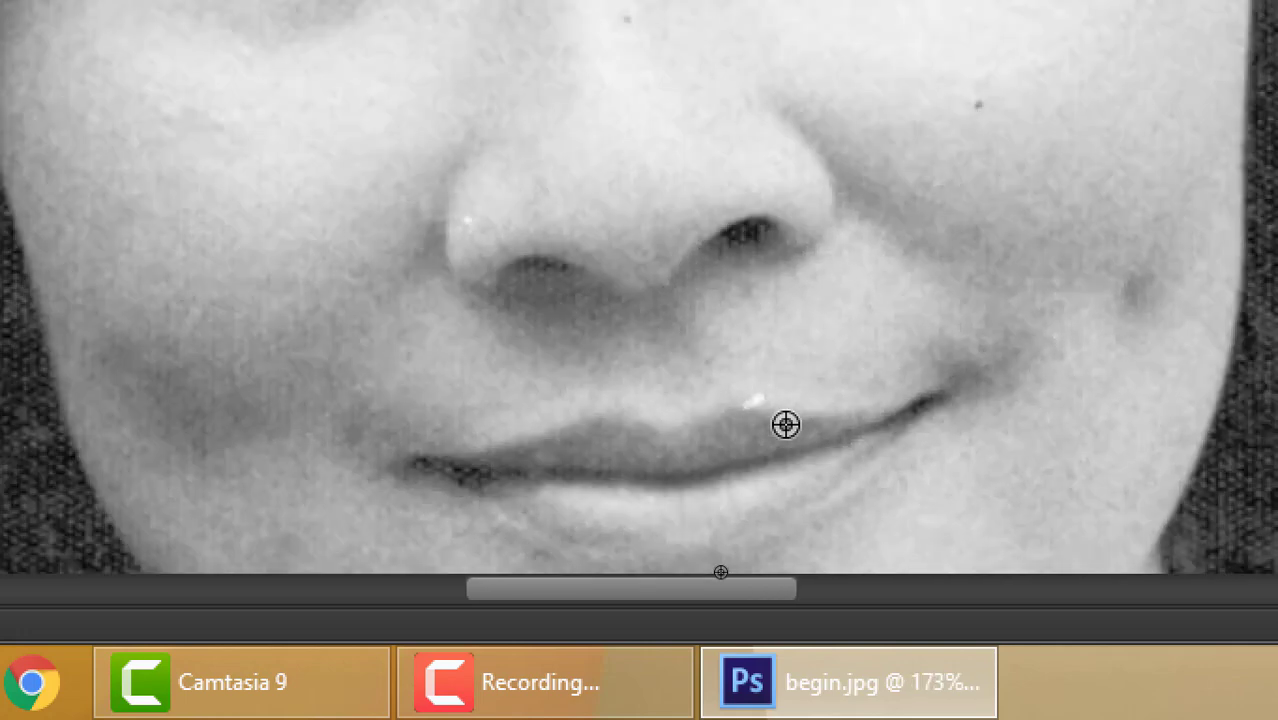
pyautogui.scroll(-1, 785, 424)
pyautogui.moveTo(782, 428); pyautogui.dragTo(642, 314)
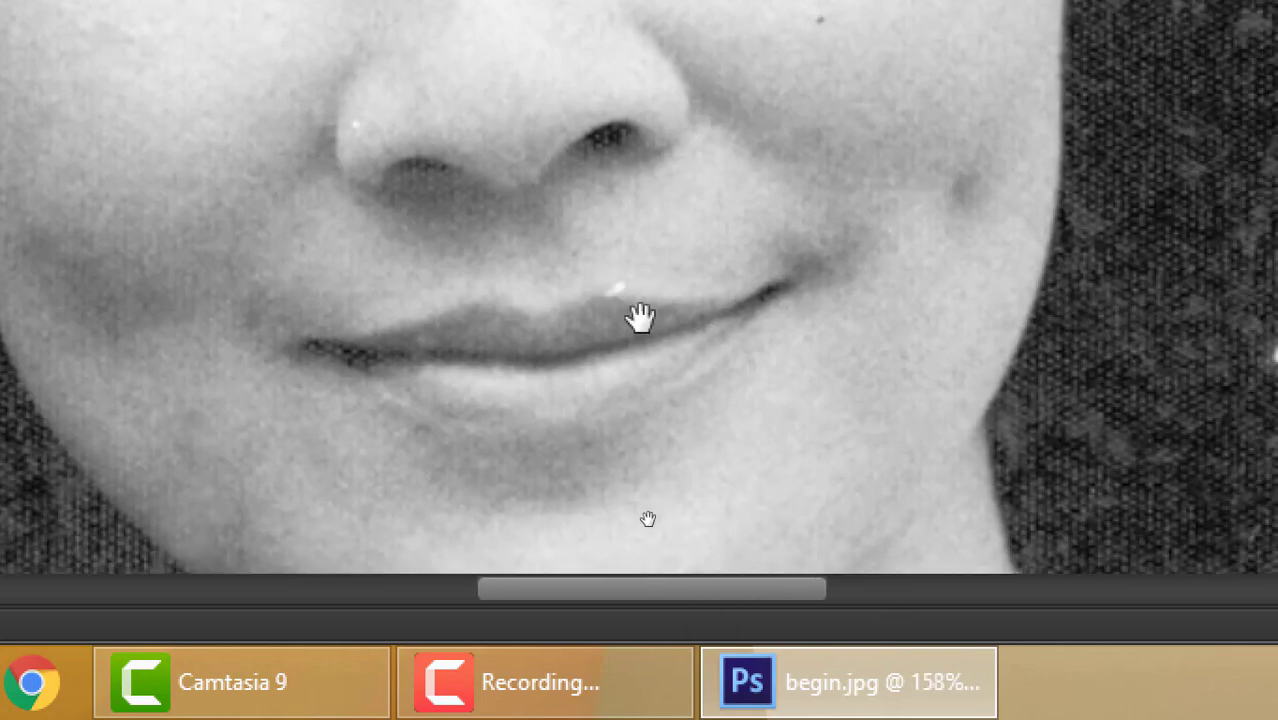
pyautogui.scroll(3, 605, 350)
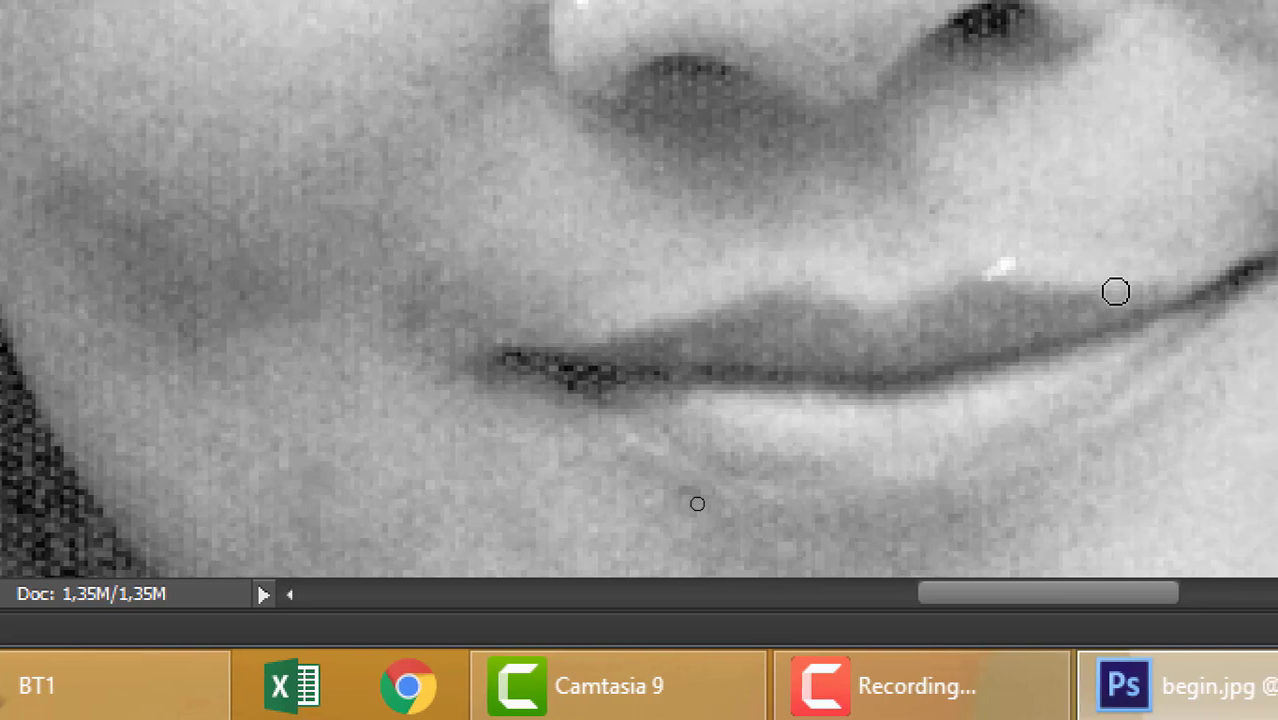
pyautogui.hotkey('alt', 'l')
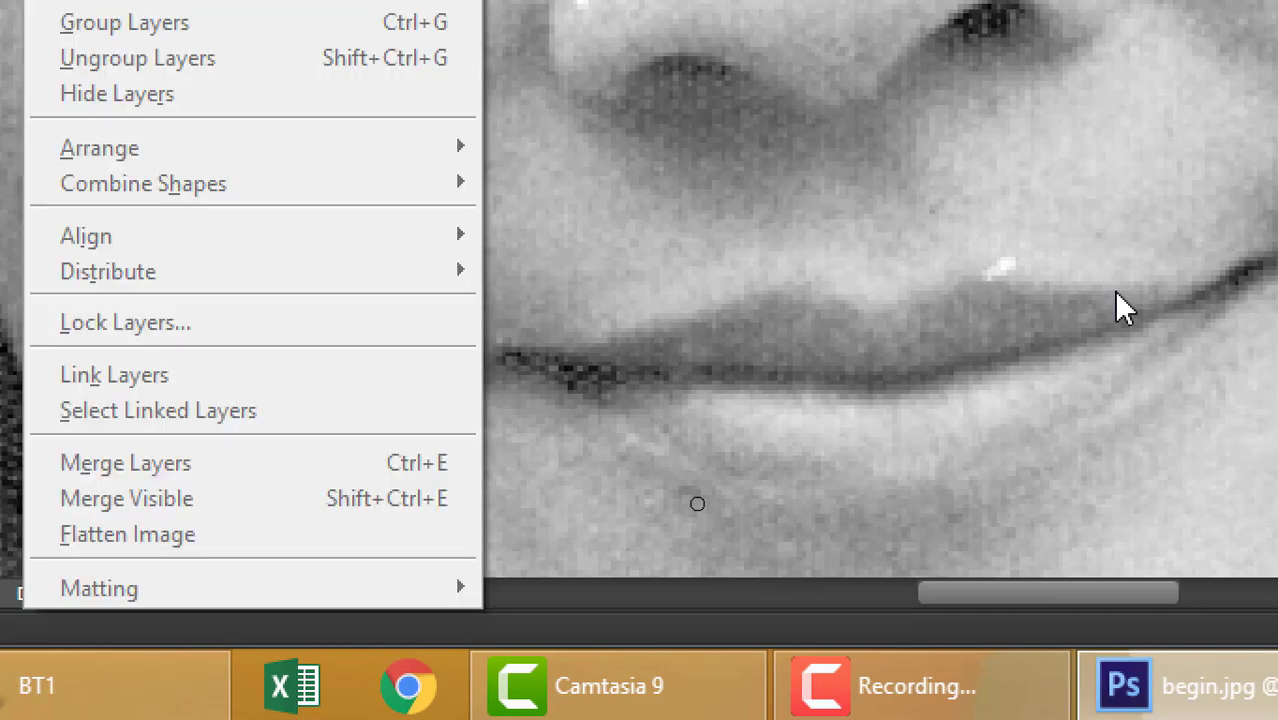
pyautogui.press('Escape')
pyautogui.press('j')
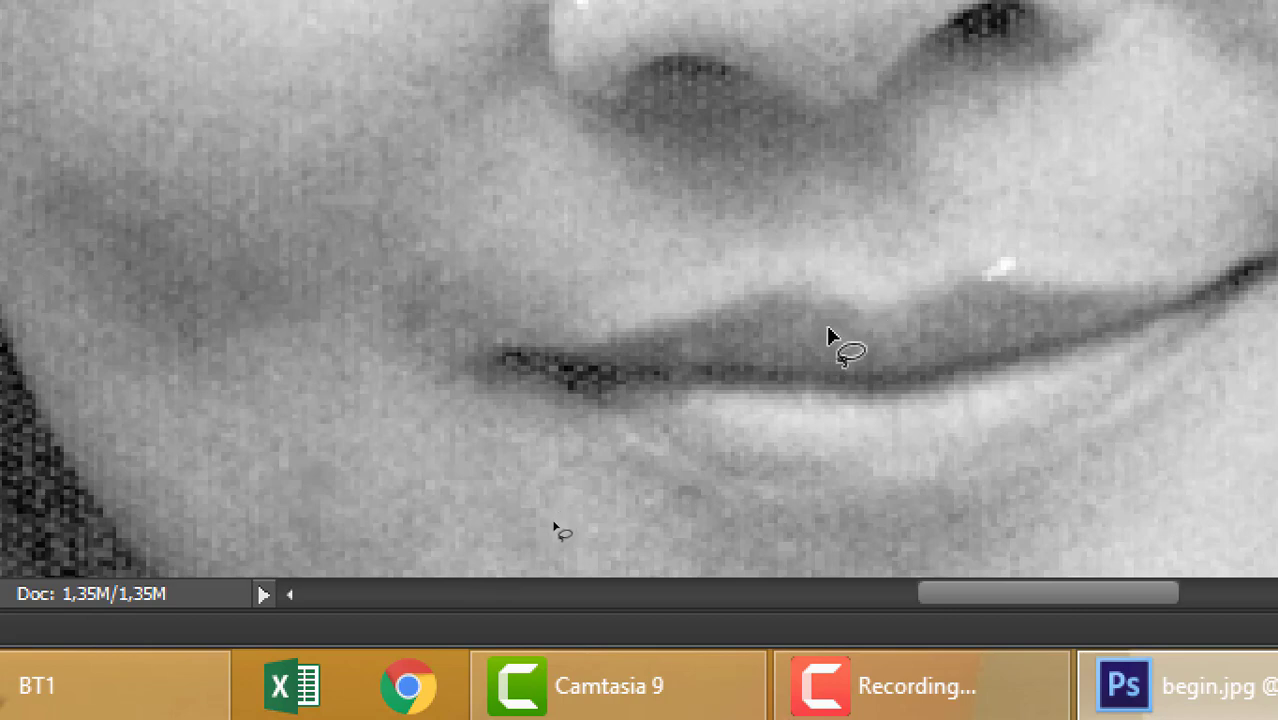
pyautogui.moveTo(822, 292); pyautogui.dragTo(870, 318)
pyautogui.moveTo(1040, 284)
pyautogui.mouseDown()
pyautogui.moveTo(1203, 277)
pyautogui.moveTo(955, 639)
pyautogui.moveTo(557, 385)
pyautogui.moveTo(560, 338)
pyautogui.mouseUp()
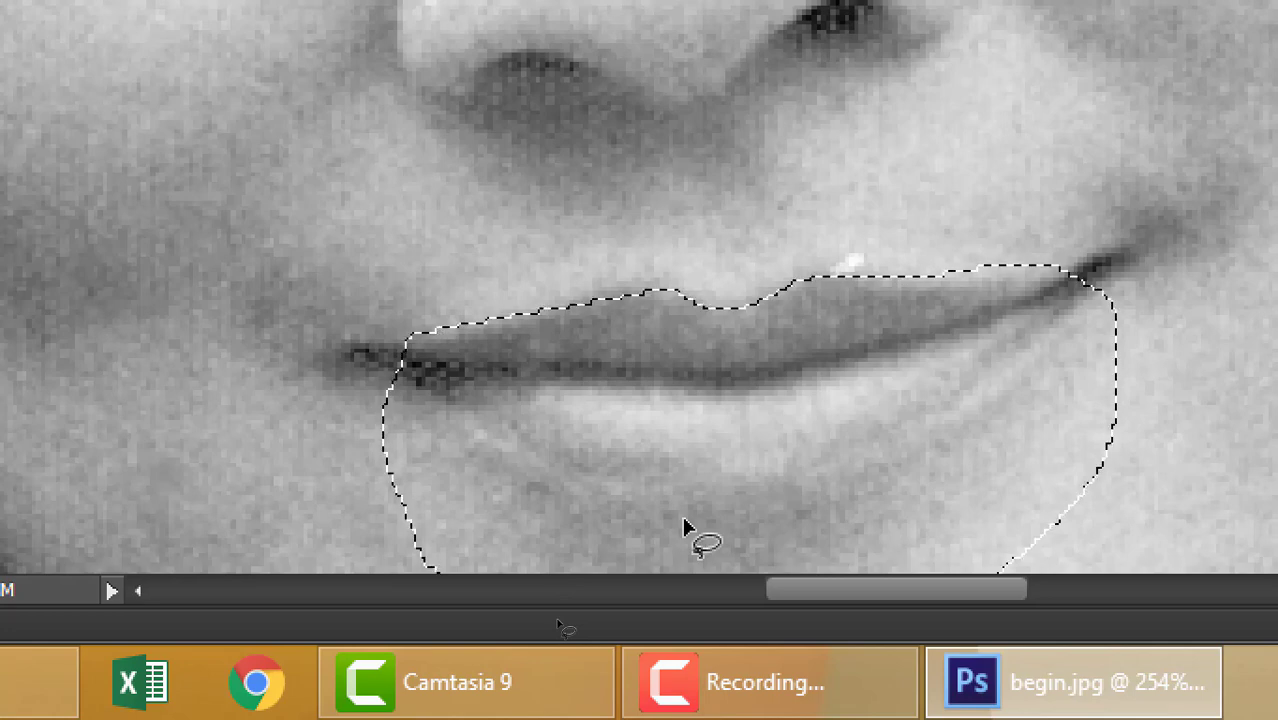
# Clone out the white scratch just above the upper lip's edge with the Clone Stamp, sampling clean skin beside it.
pyautogui.press('c')
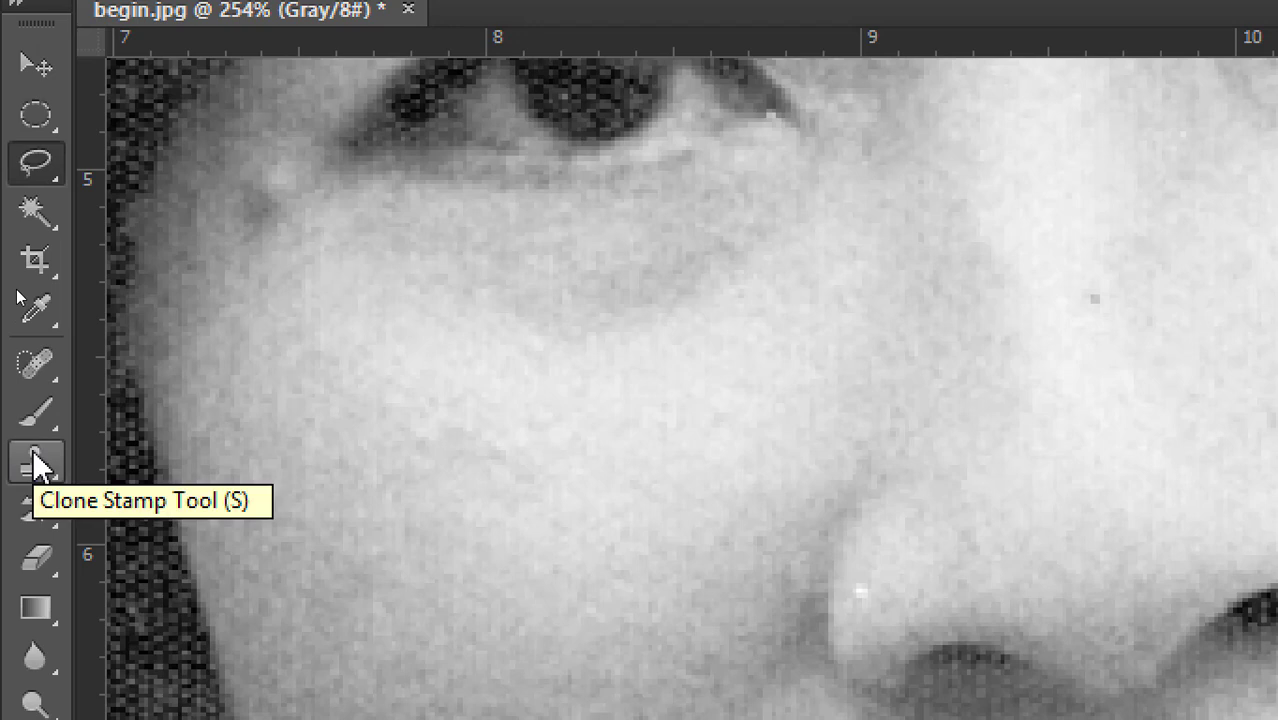
pyautogui.click(35, 465)
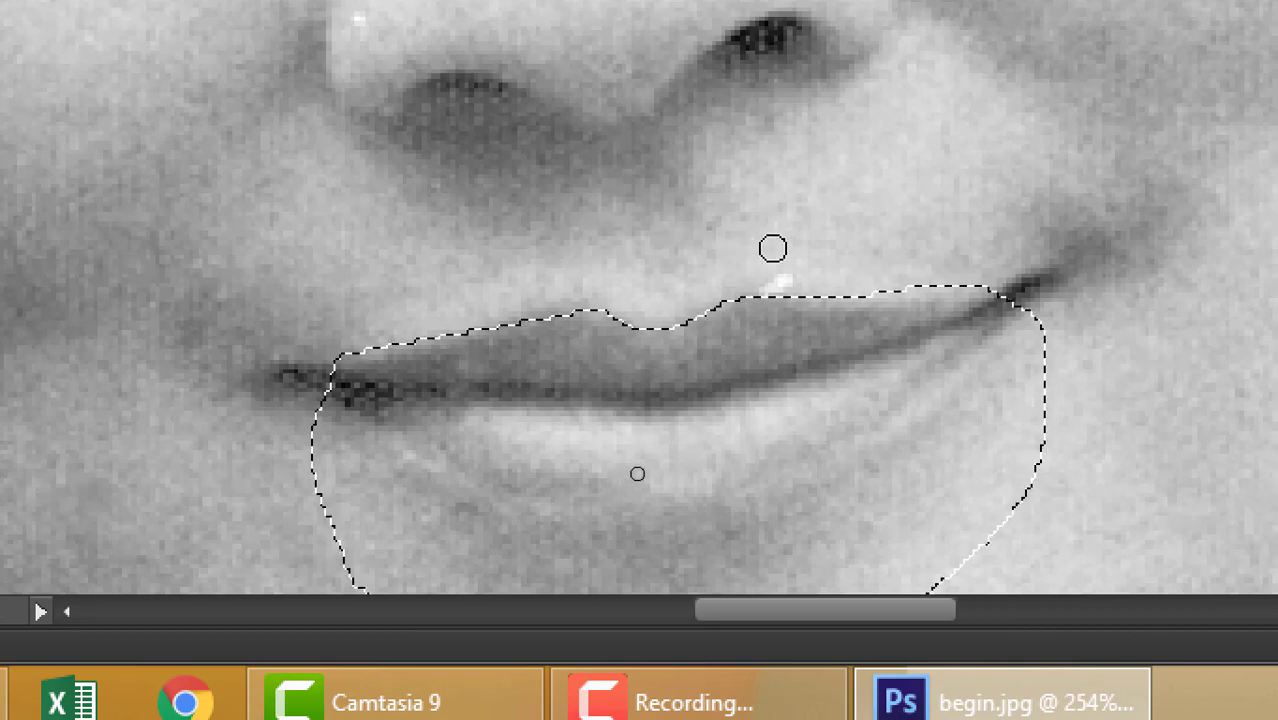
pyautogui.scroll(3, 913, 285)
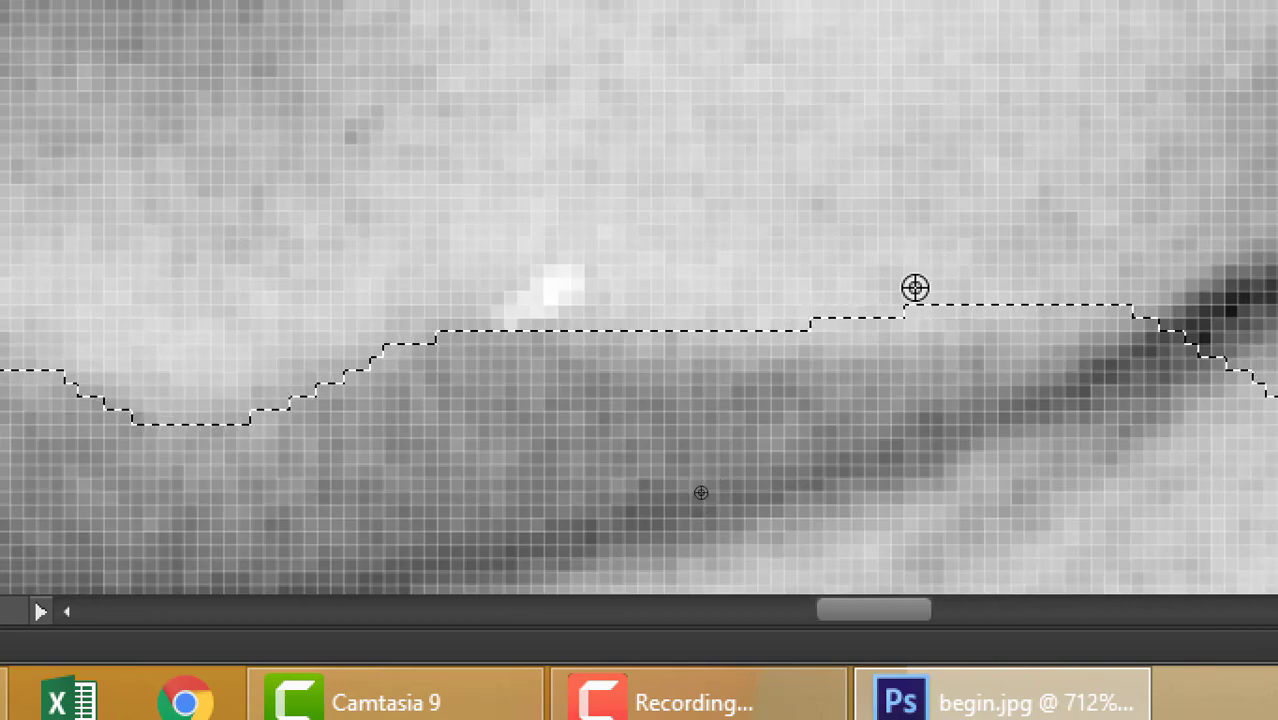
pyautogui.keyDown('alt'); pyautogui.click(705, 289); pyautogui.keyUp('alt')
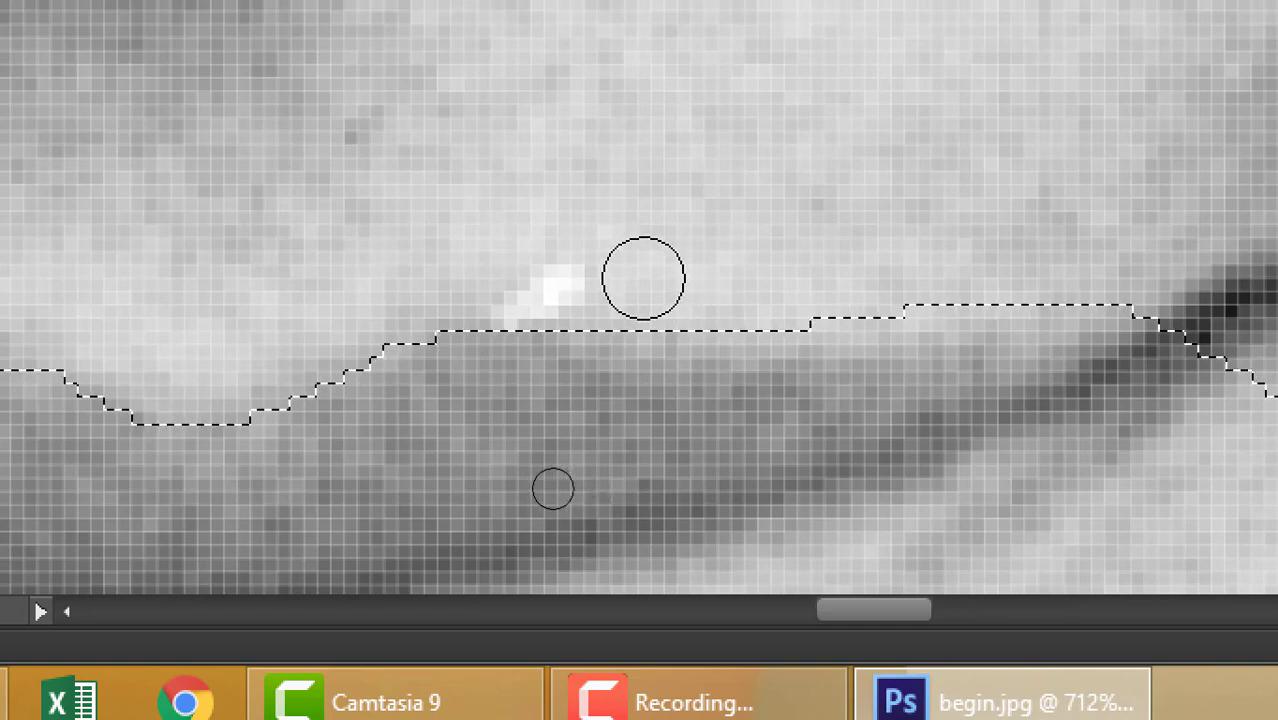
pyautogui.click(570, 278)
pyautogui.moveTo(540, 292); pyautogui.dragTo(460, 303)
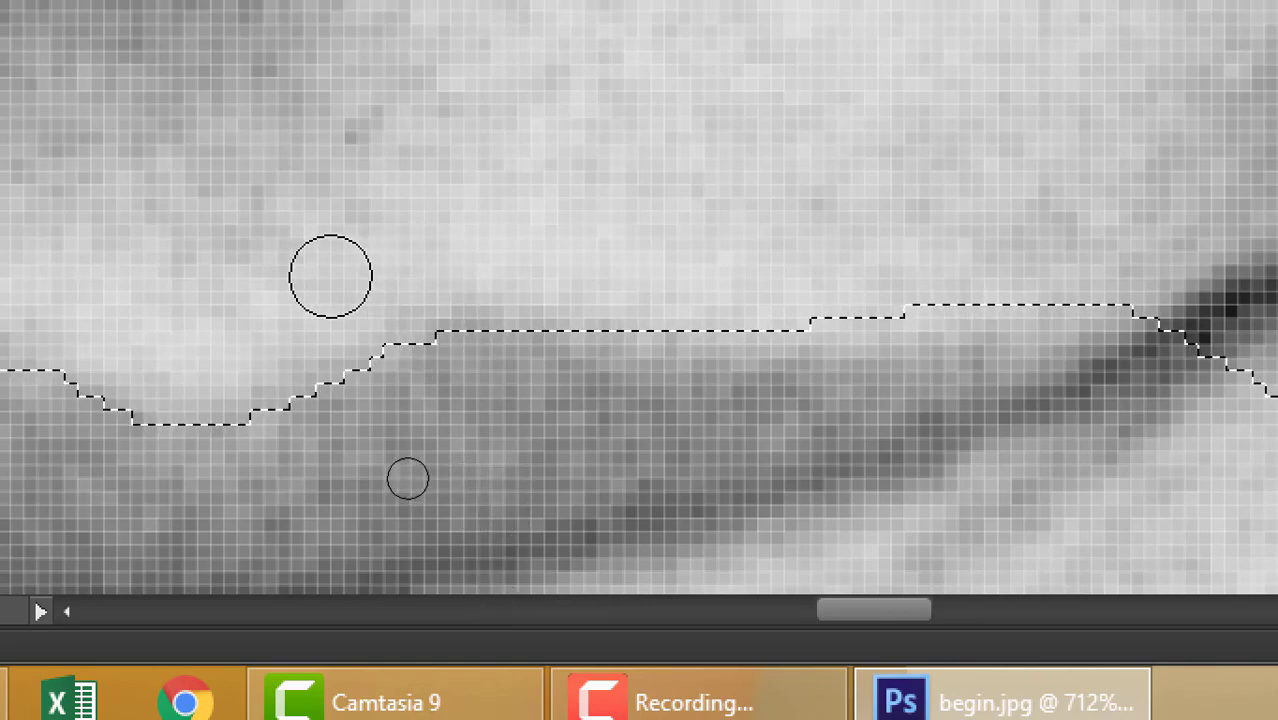
# Remove the lasso selection around the mouth.
pyautogui.scroll(-8, 424, 274)
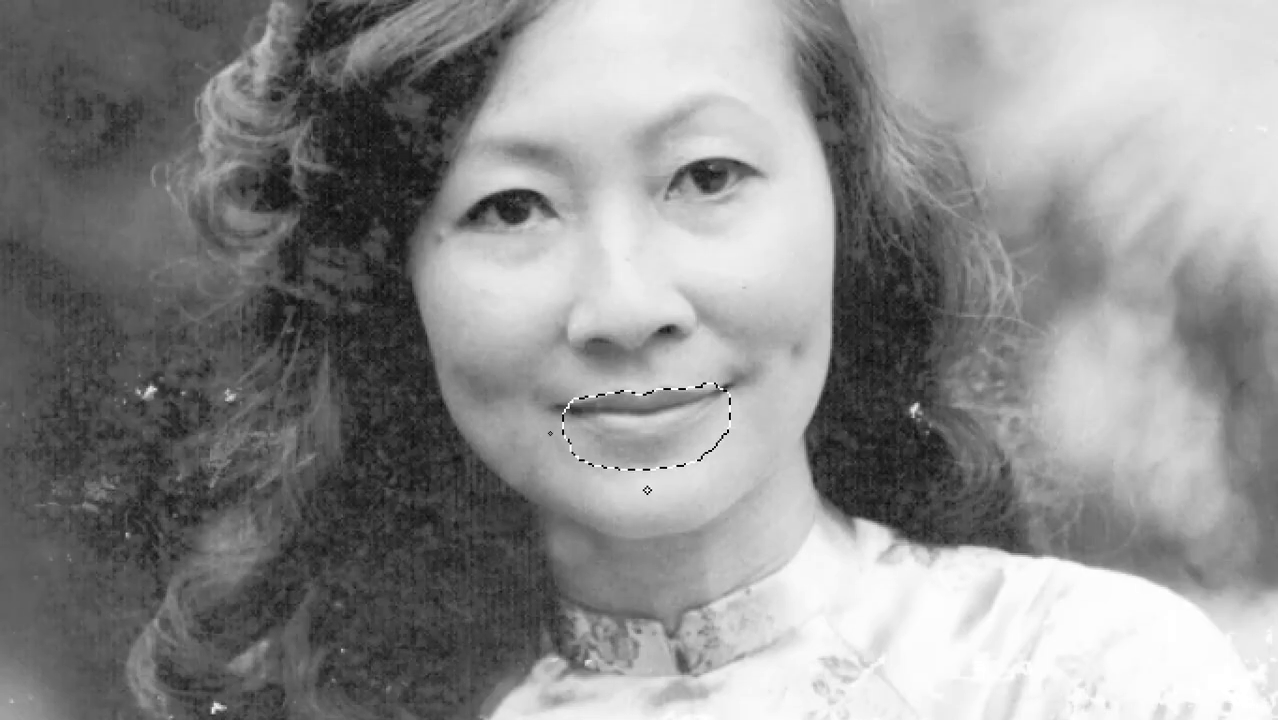
pyautogui.scroll(6, 703, 389)
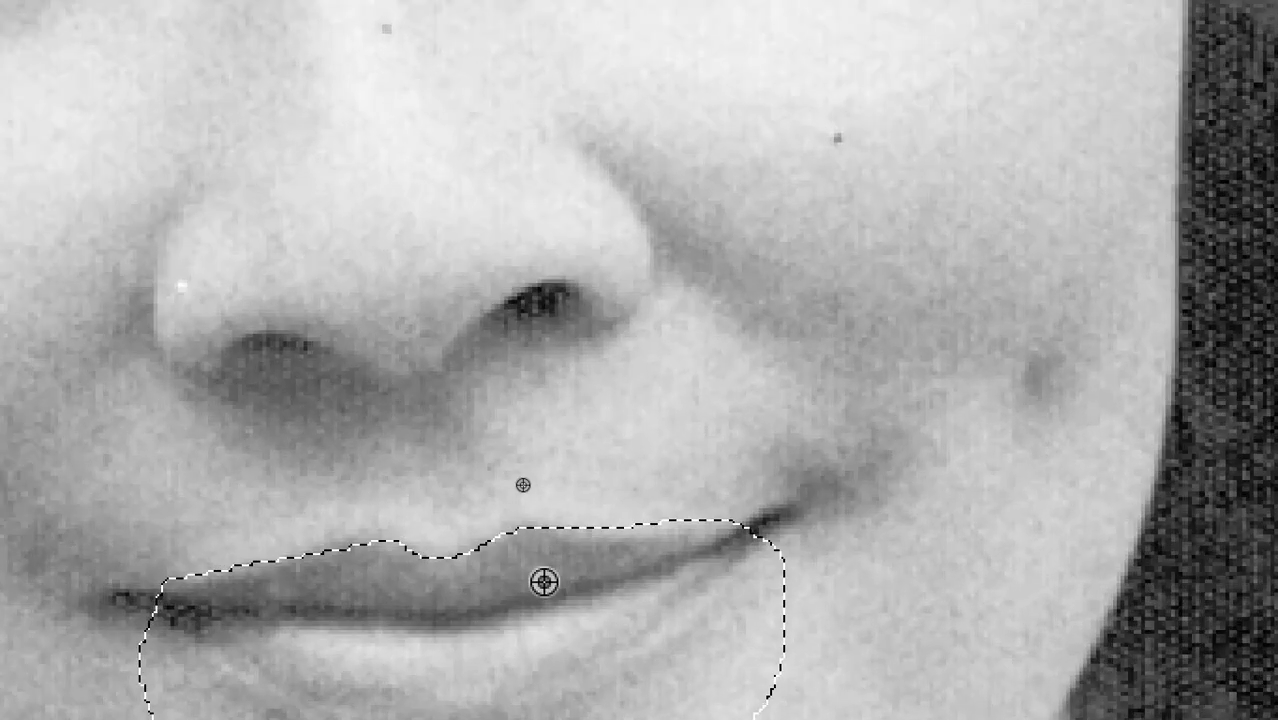
pyautogui.hotkey('ctrl', 'd')
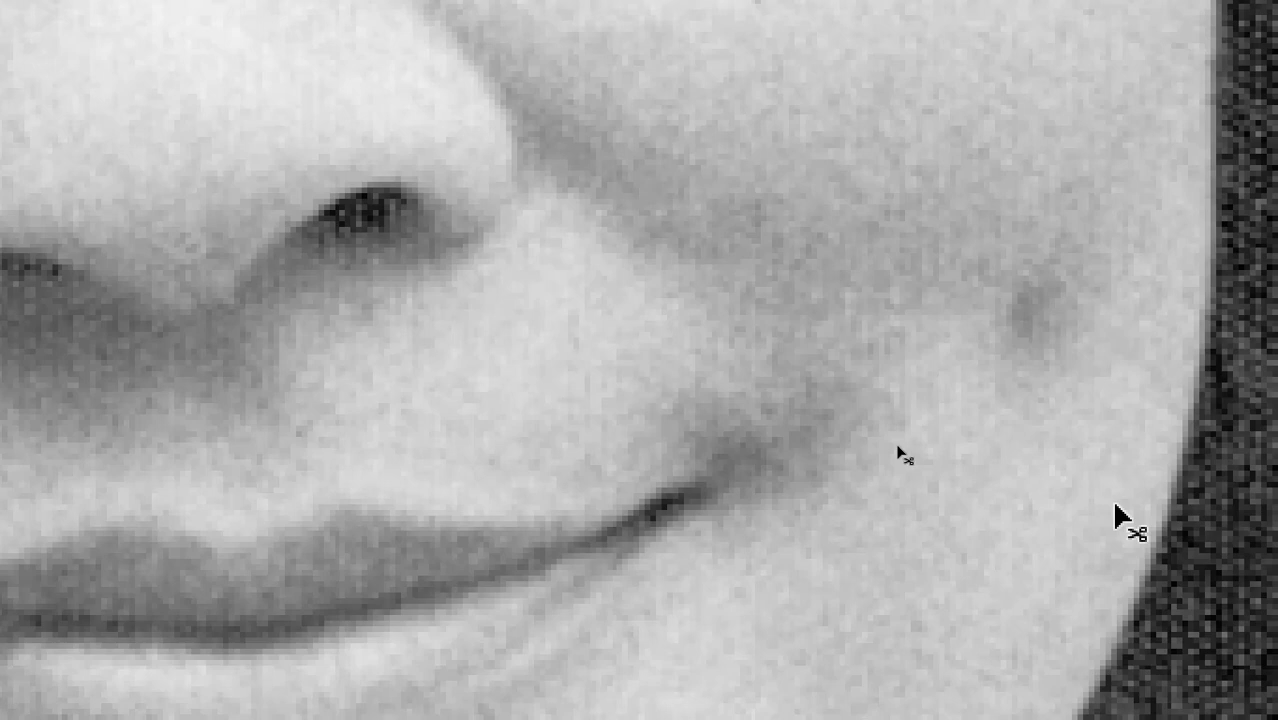
pyautogui.hotkey('ctrl', 'd')
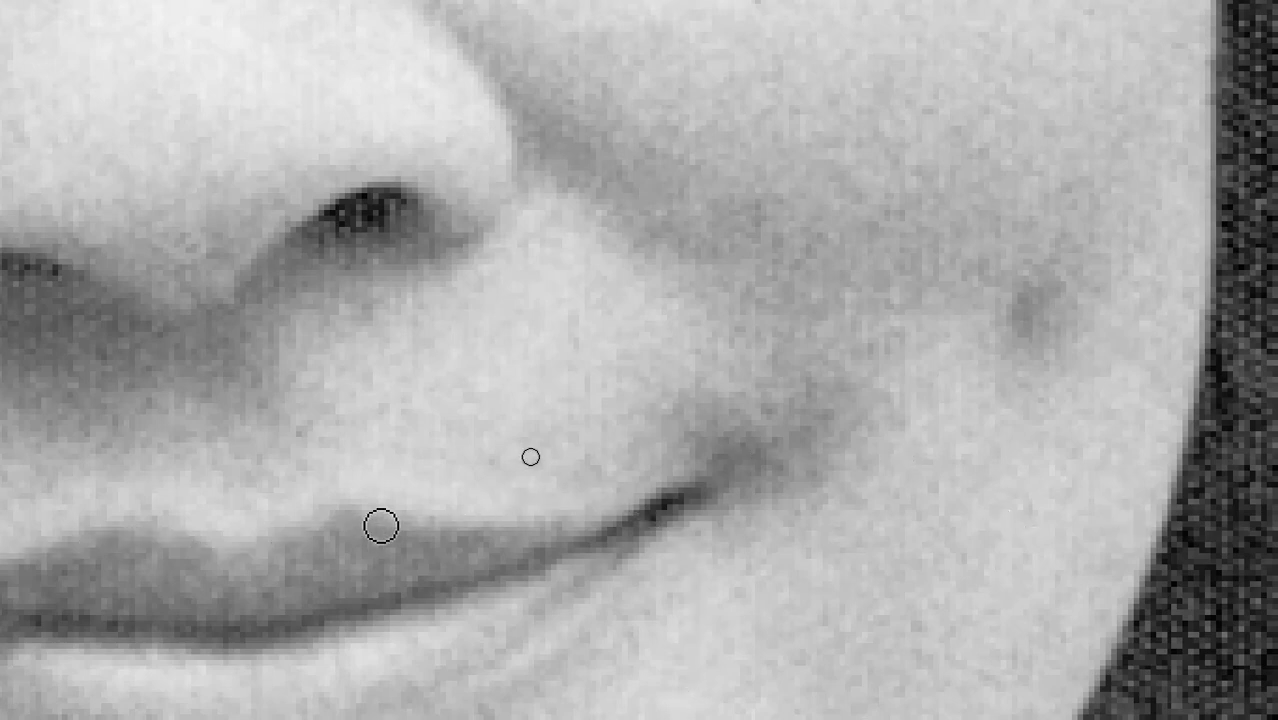